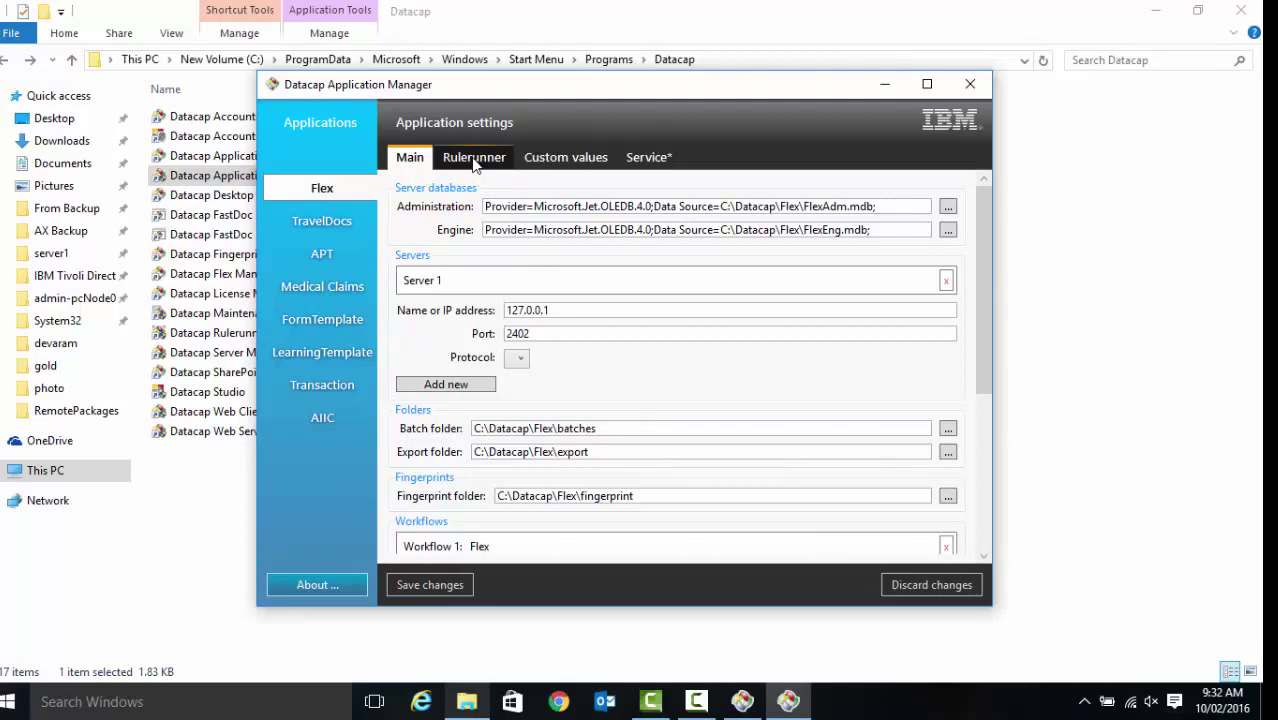
Review Flex's Rulerunner, Custom values, Service and Main settings, then close Application Manager
{"action": "left_click", "coordinate": [476, 160]}
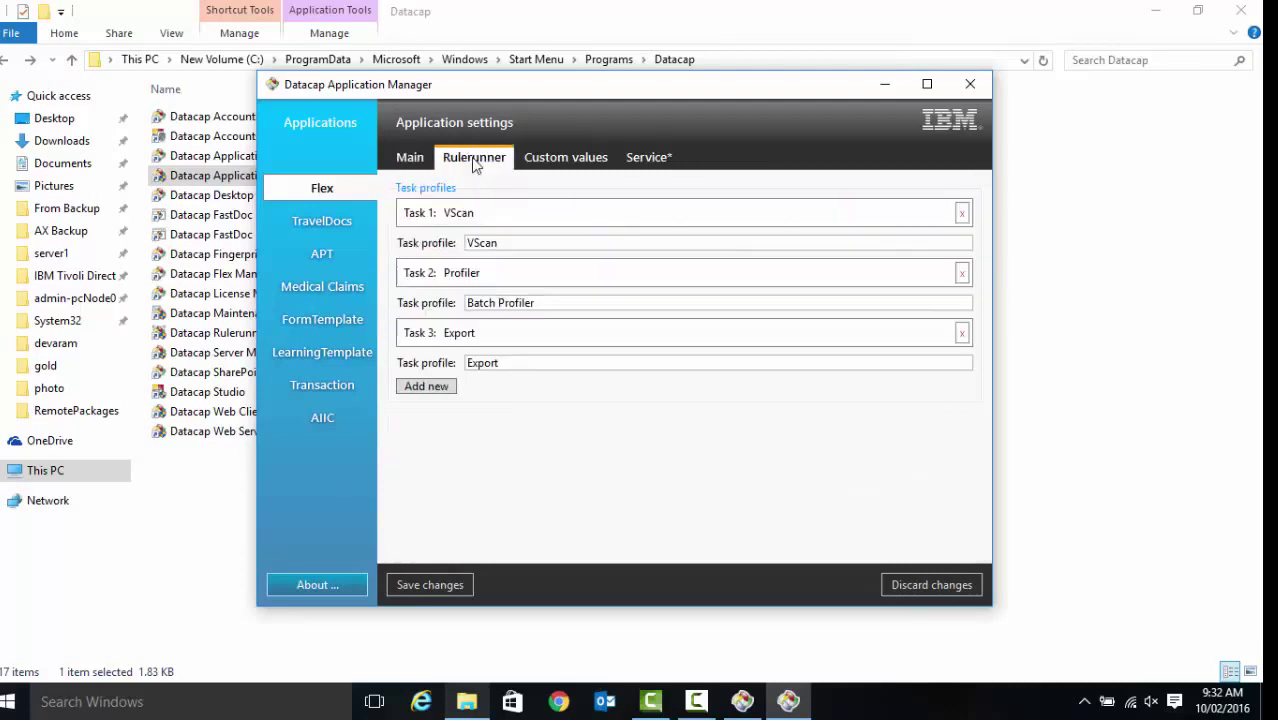
{"action": "left_click", "coordinate": [533, 163]}
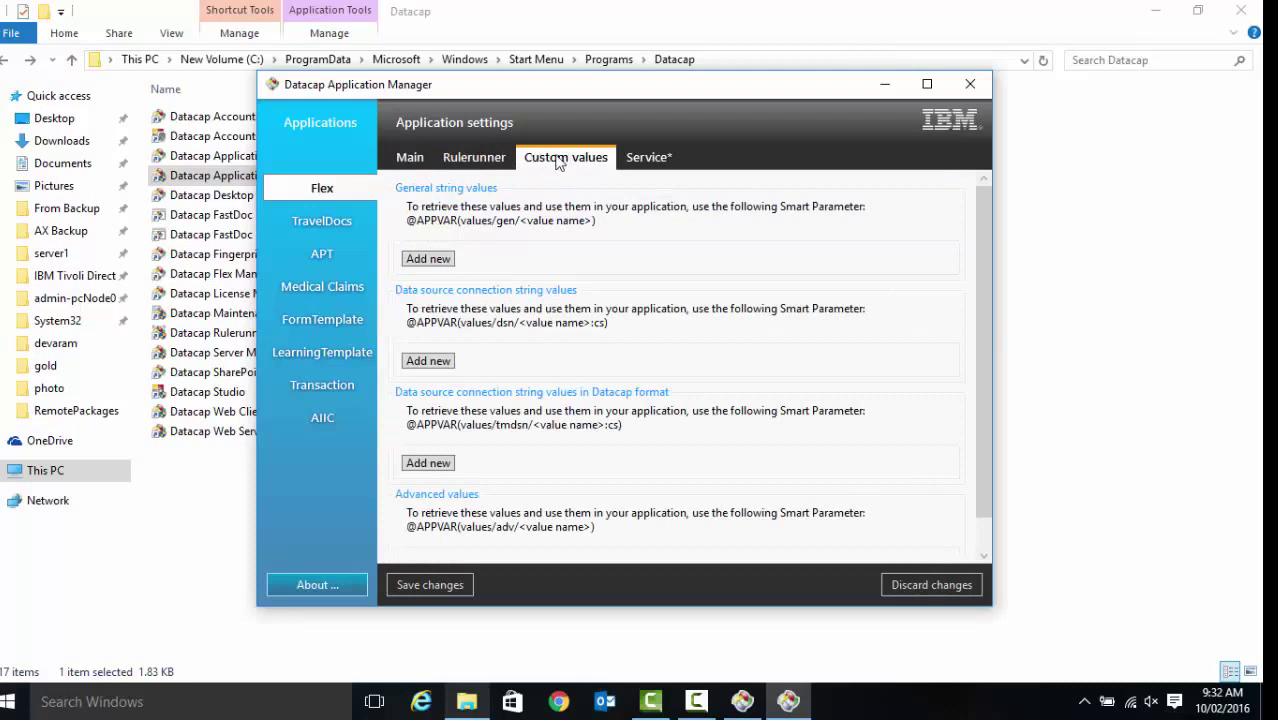
{"action": "left_click", "coordinate": [648, 166]}
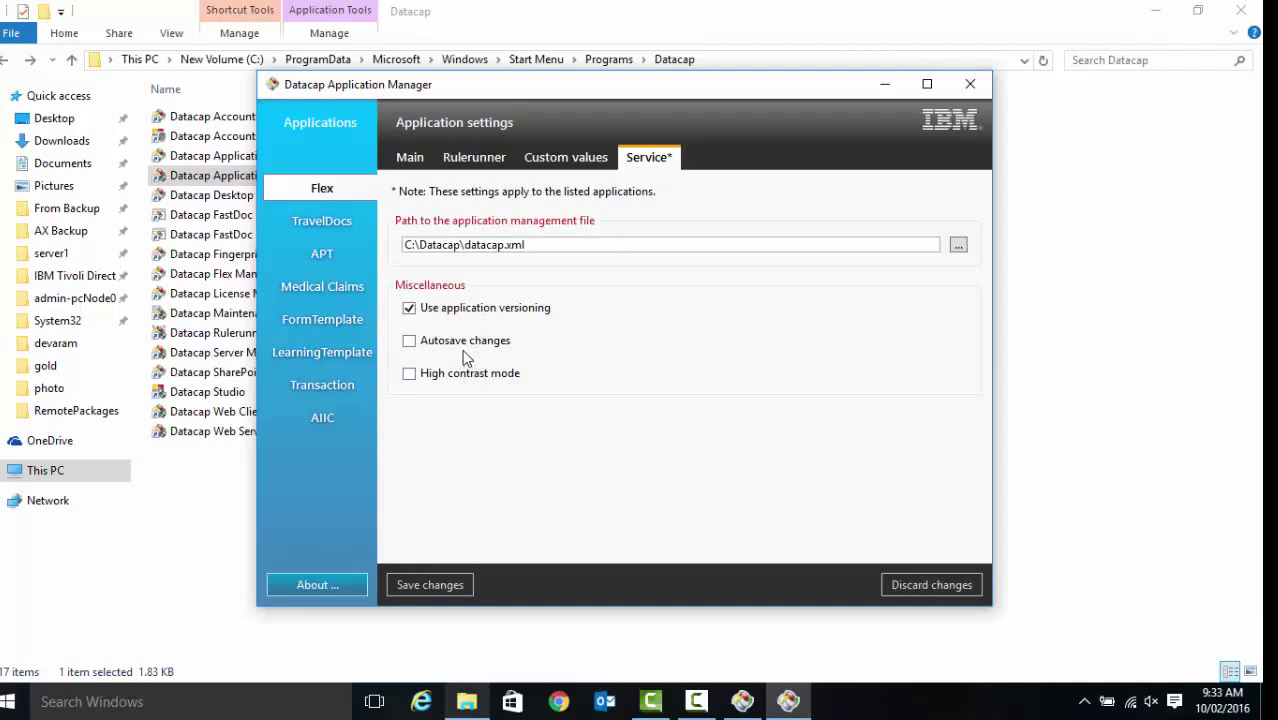
{"action": "left_click", "coordinate": [395, 163]}
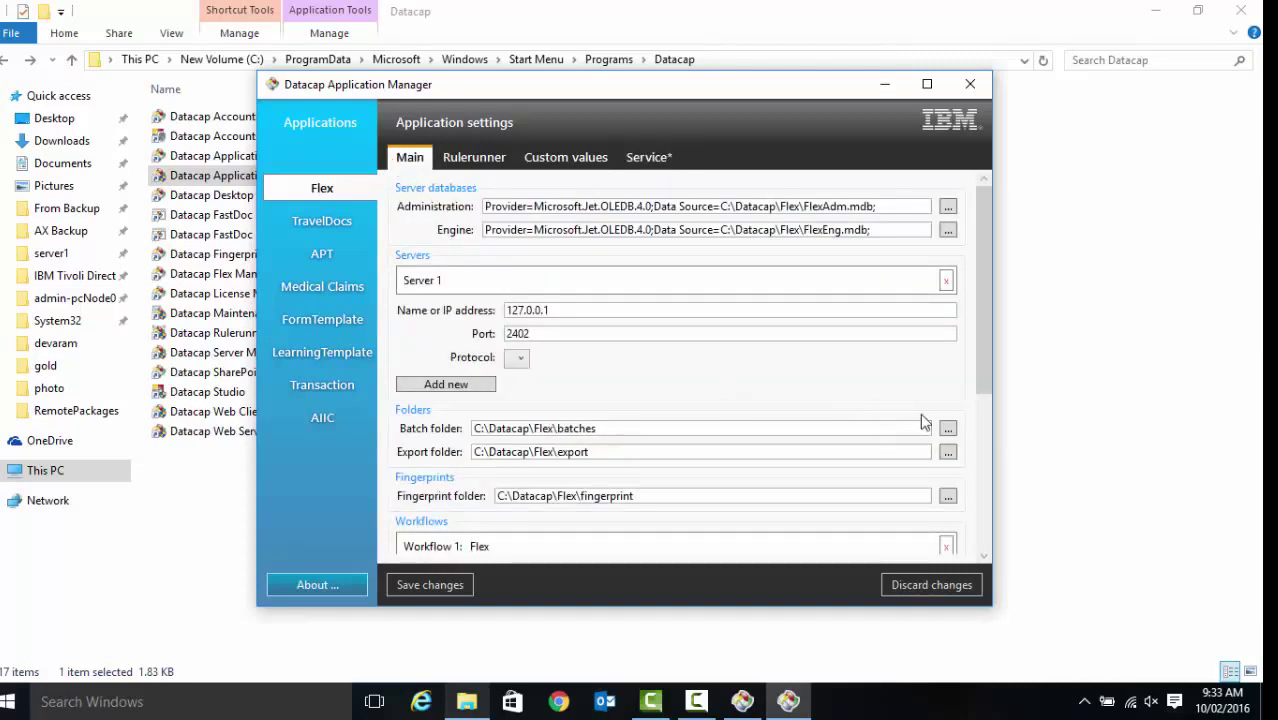
{"action": "scroll", "coordinate": [984, 400], "scroll_direction": "down", "scroll_amount": 2}
{"action": "scroll", "coordinate": [1003, 445], "scroll_direction": "down", "scroll_amount": 5}
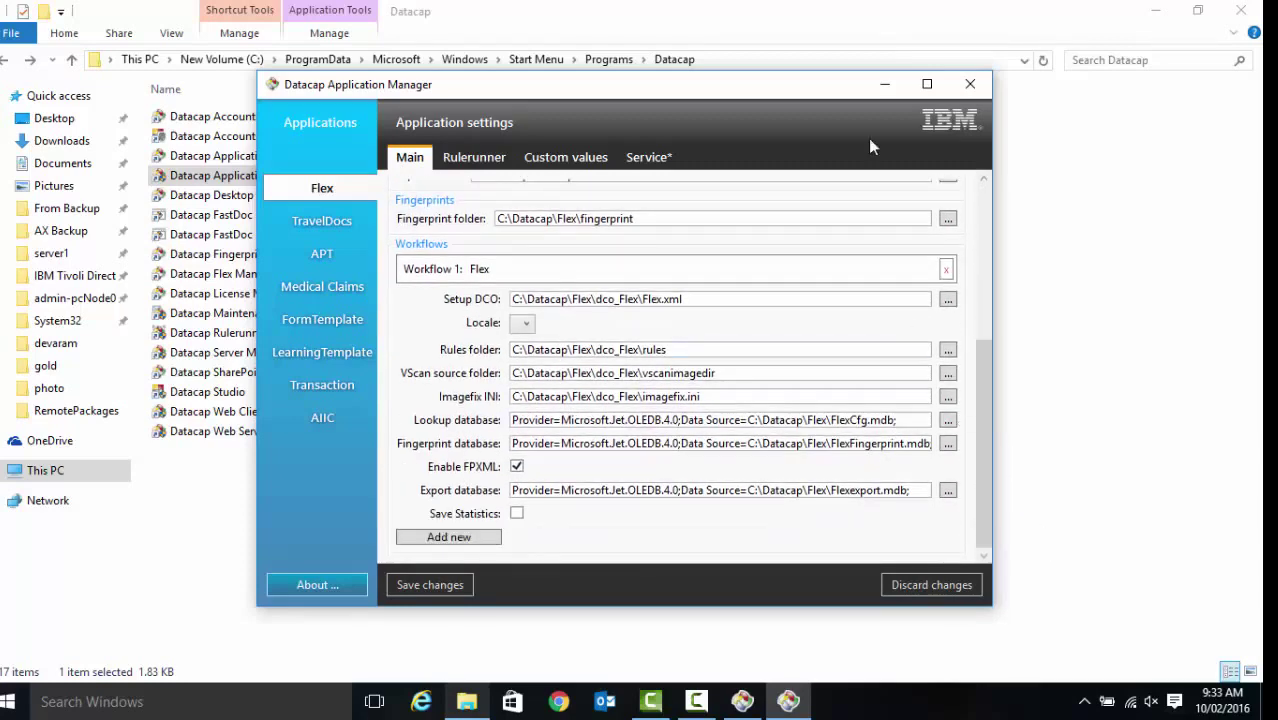
{"action": "left_click", "coordinate": [970, 84]}
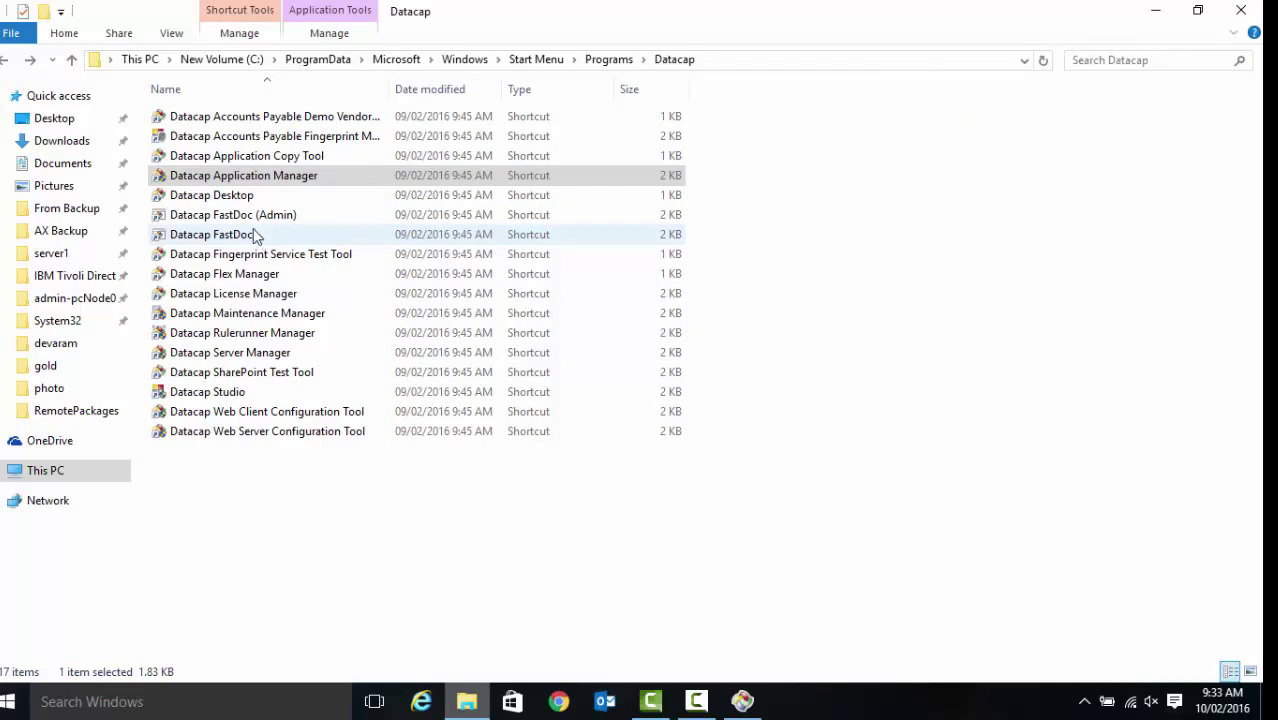
Launch Datacap Desktop from its shortcut and start a session with the account password
{"action": "double_click", "coordinate": [237, 199]}
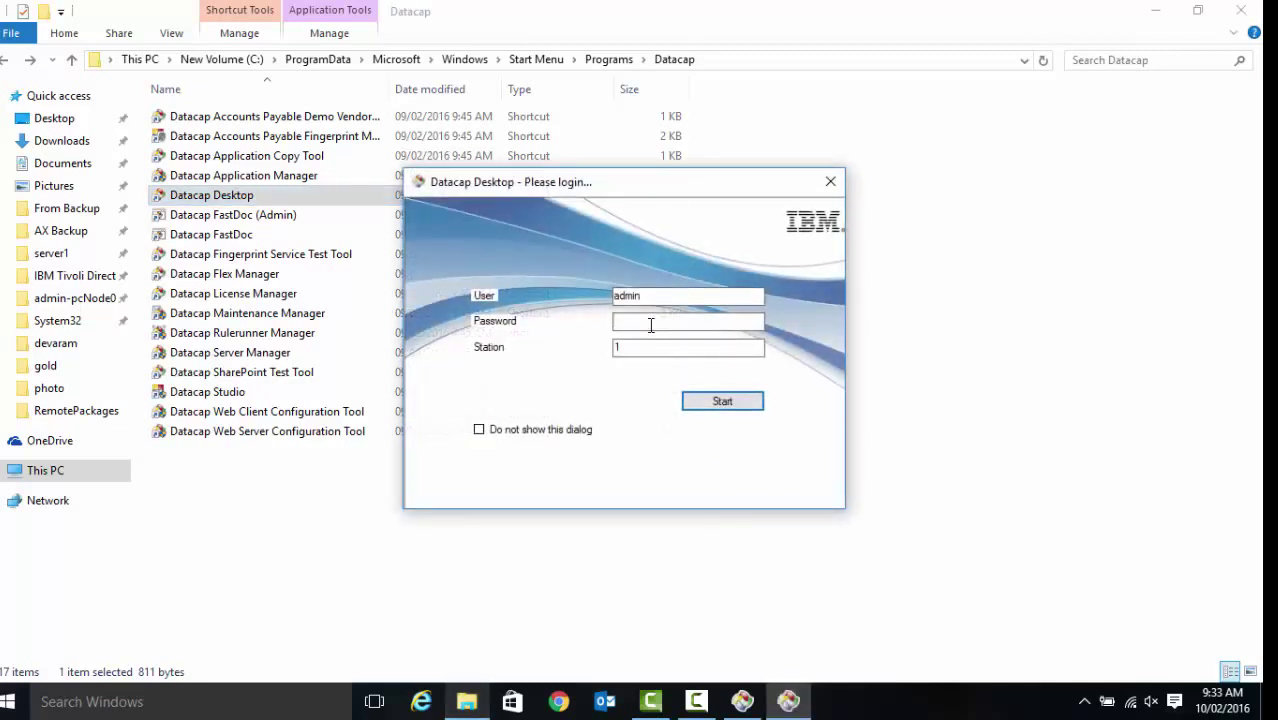
{"action": "type", "text": "admin"}
{"action": "left_click", "coordinate": [729, 403]}
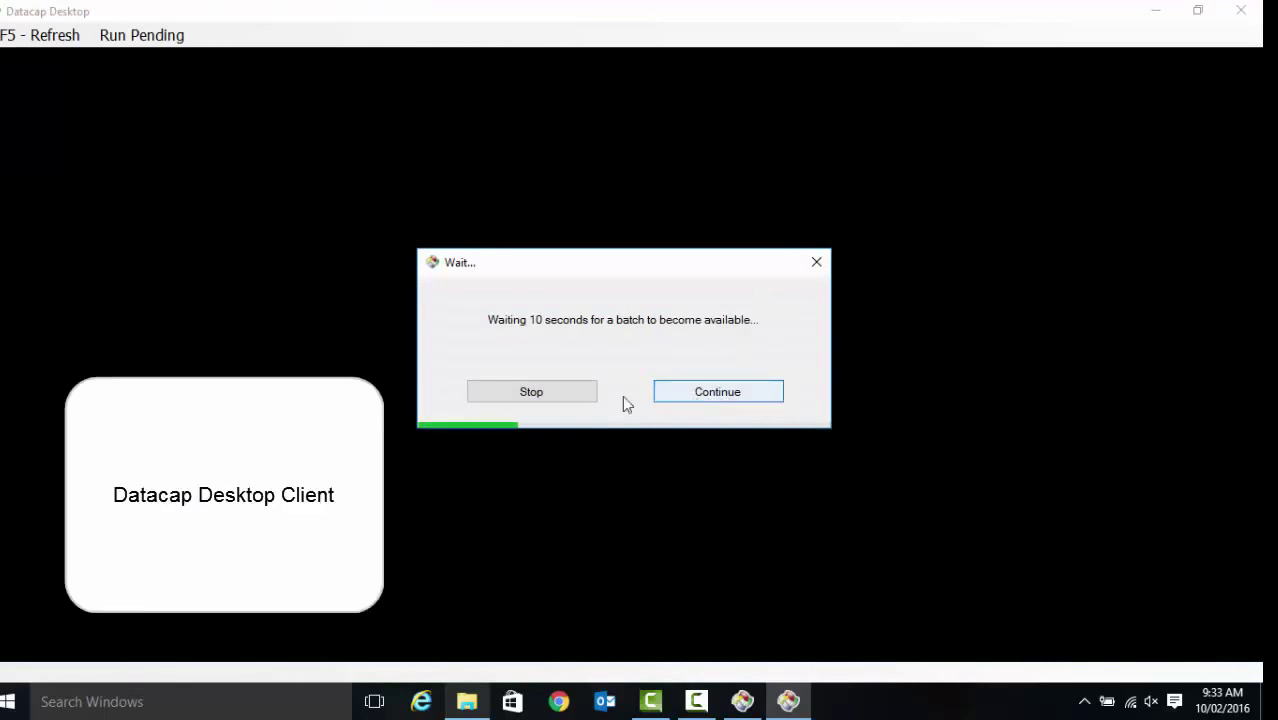
Run the pending VScan-TIFF job from the VScan shortcut and acknowledge the finished batch
{"action": "left_click", "coordinate": [586, 393]}
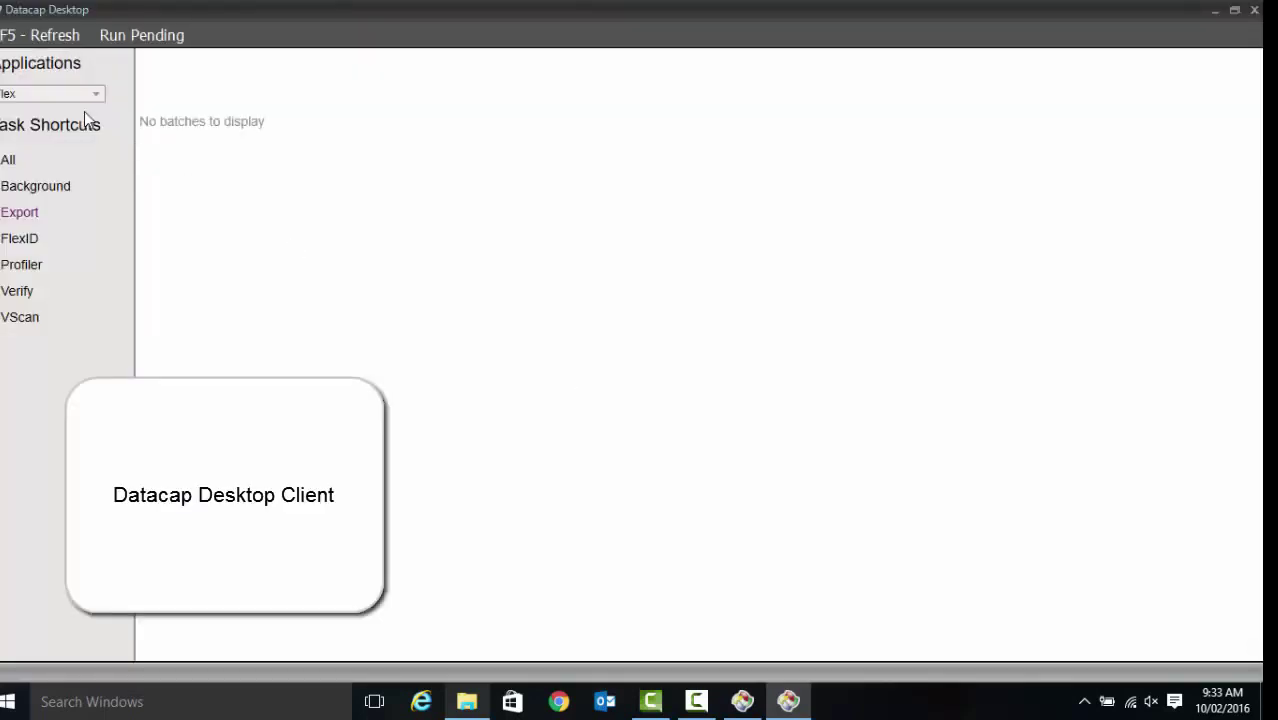
{"action": "left_click", "coordinate": [51, 316]}
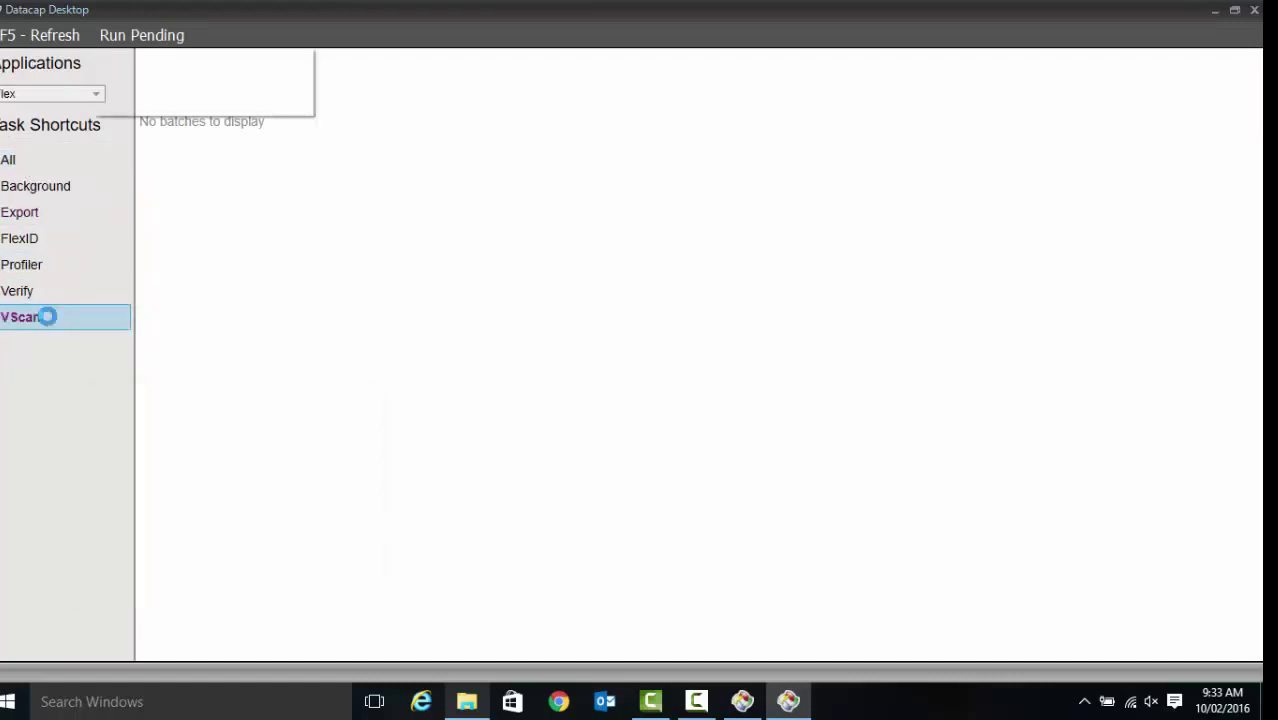
{"action": "left_click", "coordinate": [167, 106]}
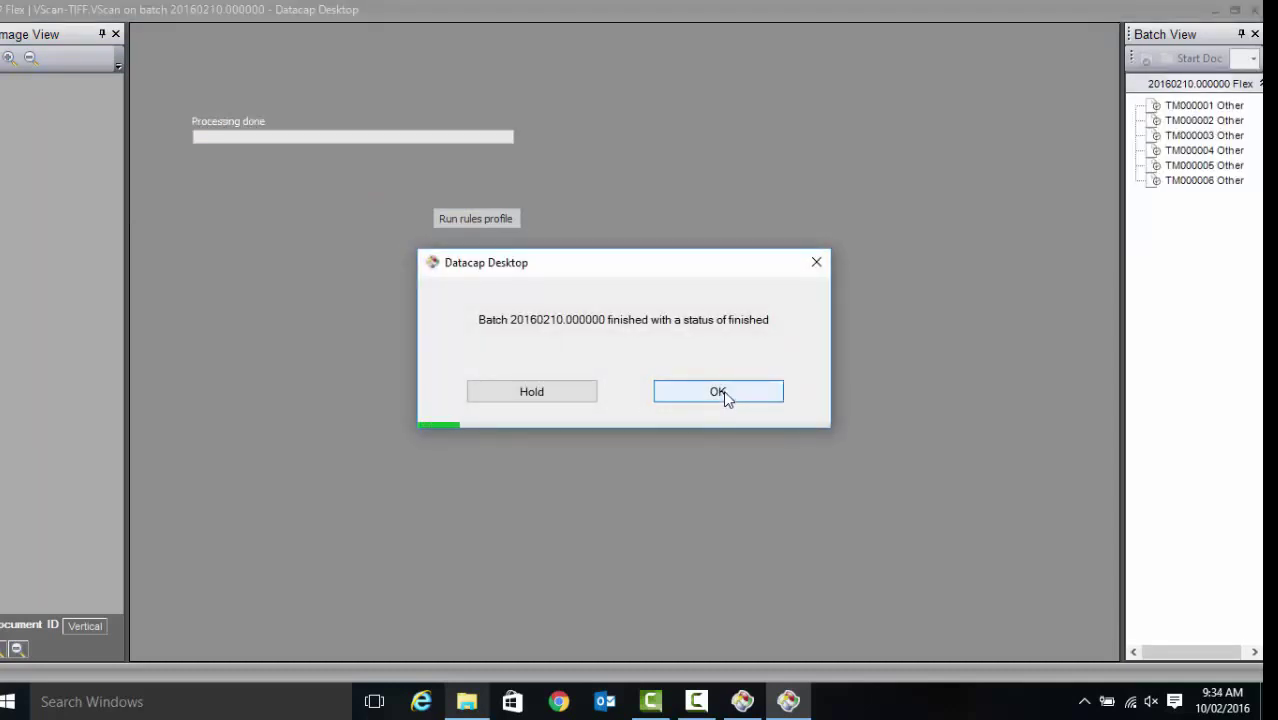
{"action": "left_click", "coordinate": [721, 391]}
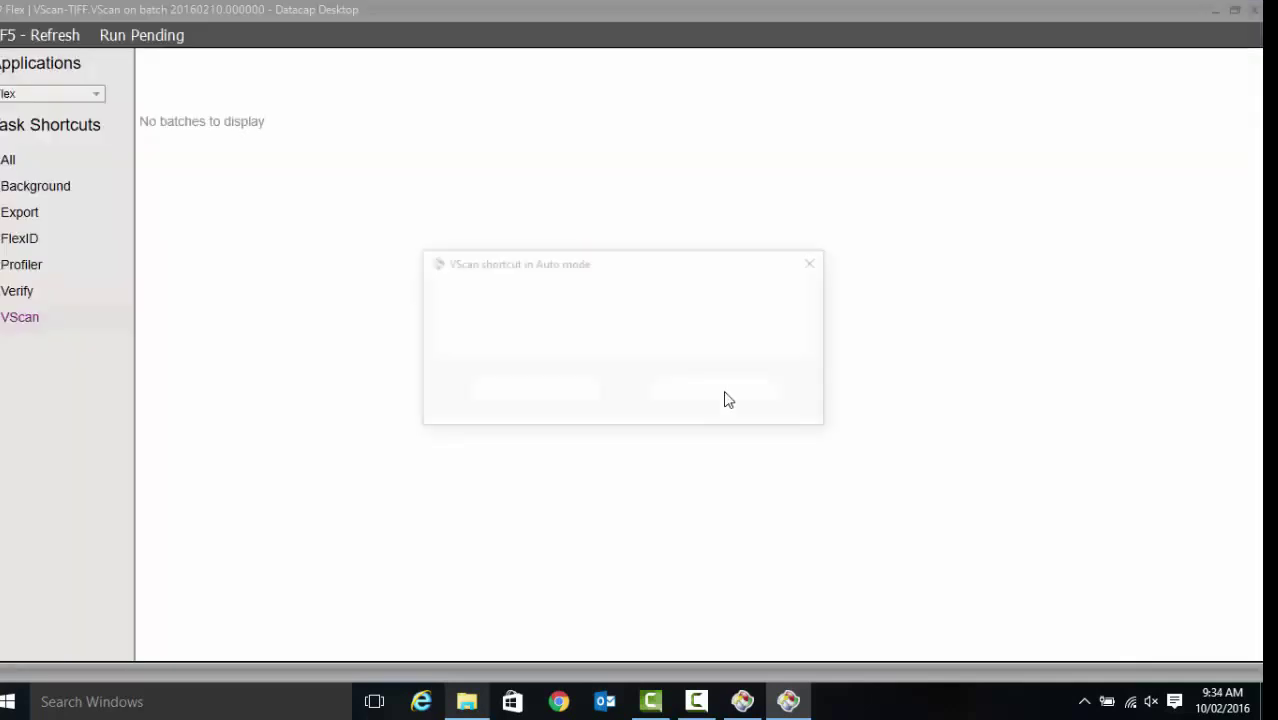
Stop automatic VScan mode, list batches for all tasks, and close Datacap Desktop
{"action": "left_click", "coordinate": [558, 398]}
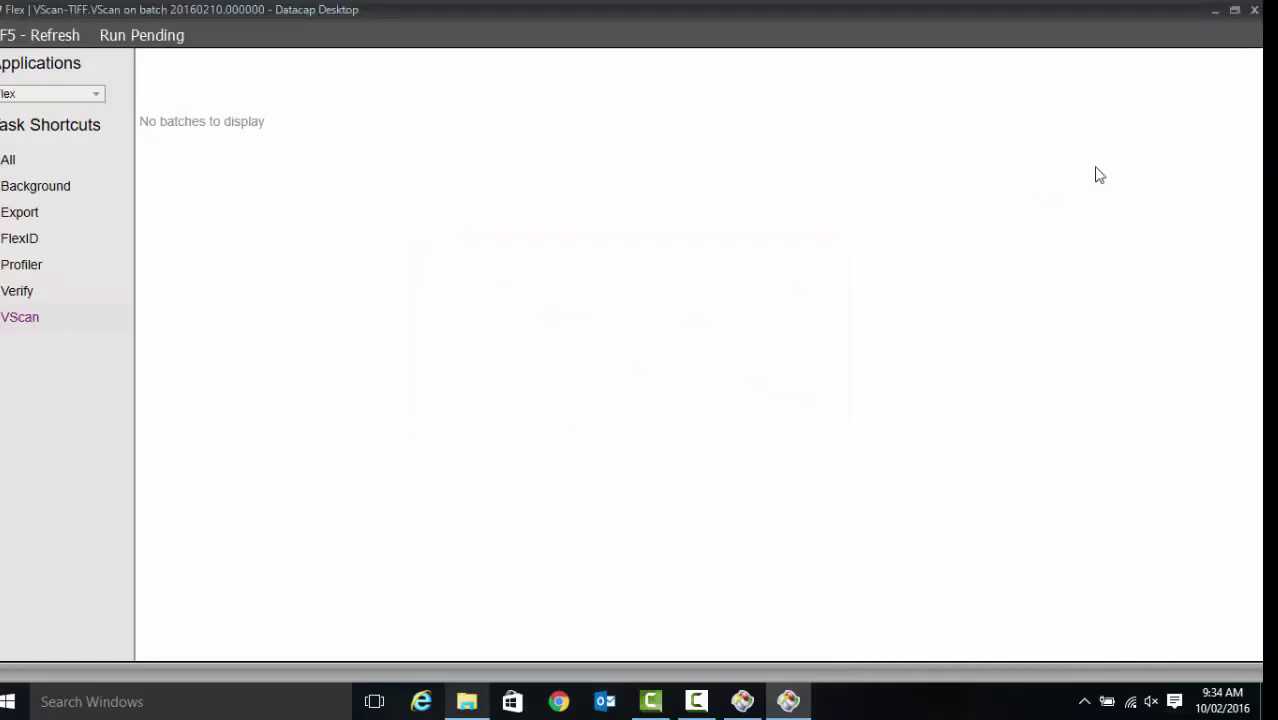
{"action": "left_click", "coordinate": [27, 168]}
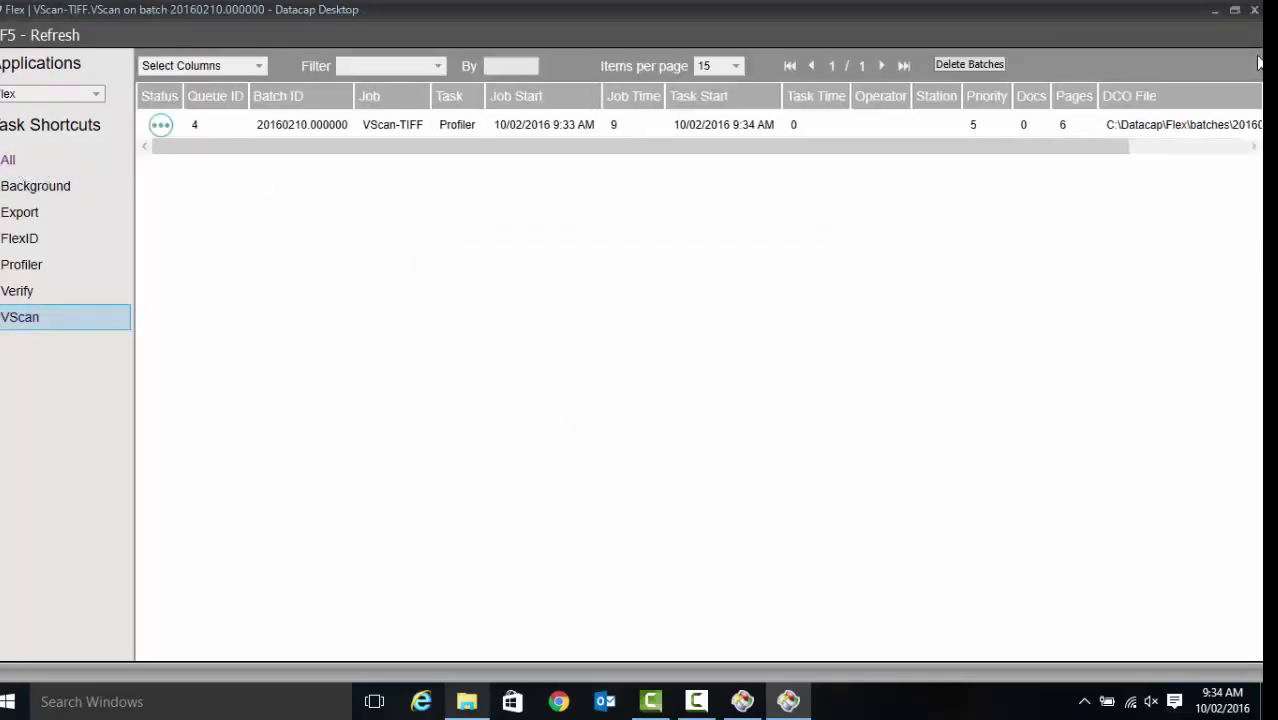
{"action": "left_click", "coordinate": [1253, 12]}
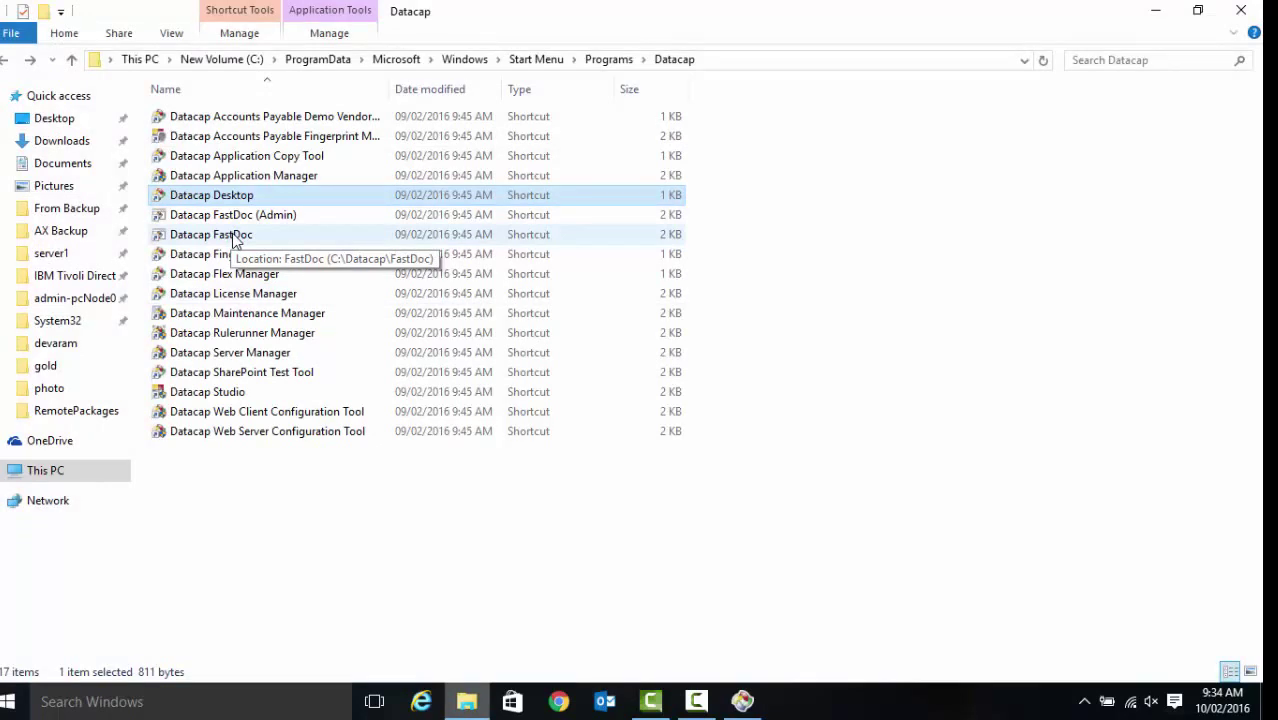
Launch Datacap FastDoc and log in to the Flex application with the account password
{"action": "double_click", "coordinate": [237, 236]}
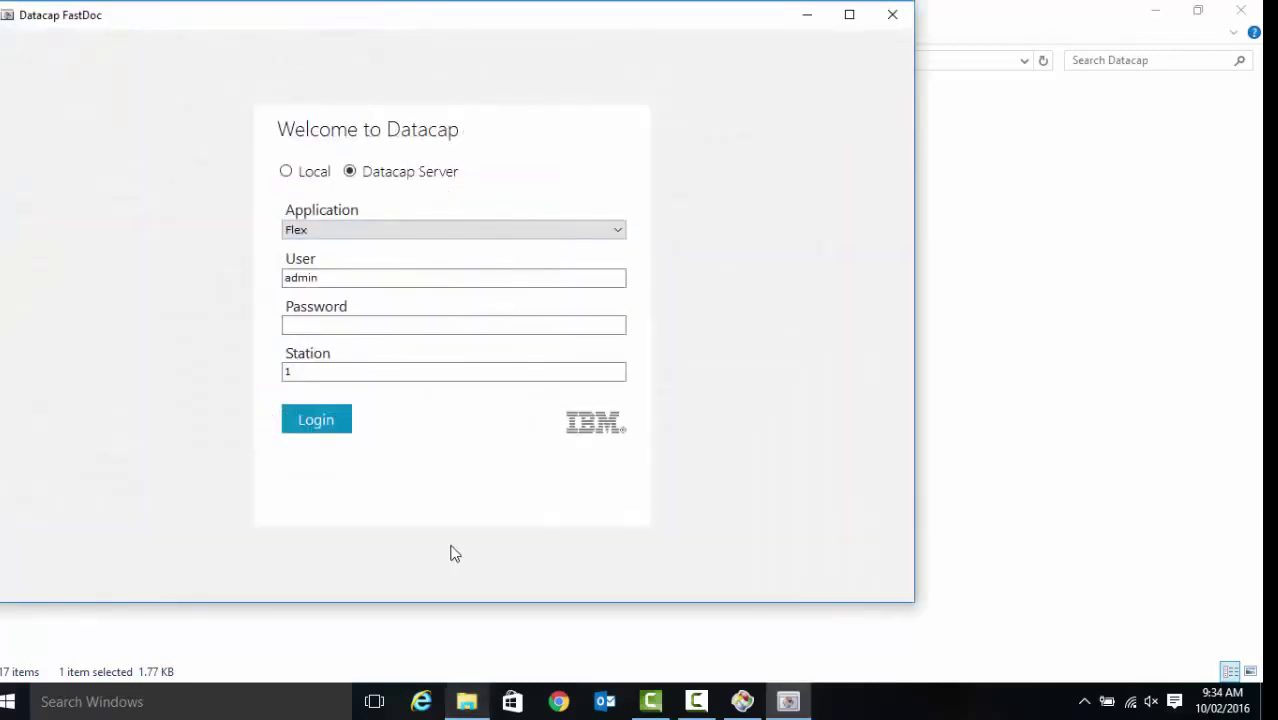
{"action": "left_click", "coordinate": [357, 326]}
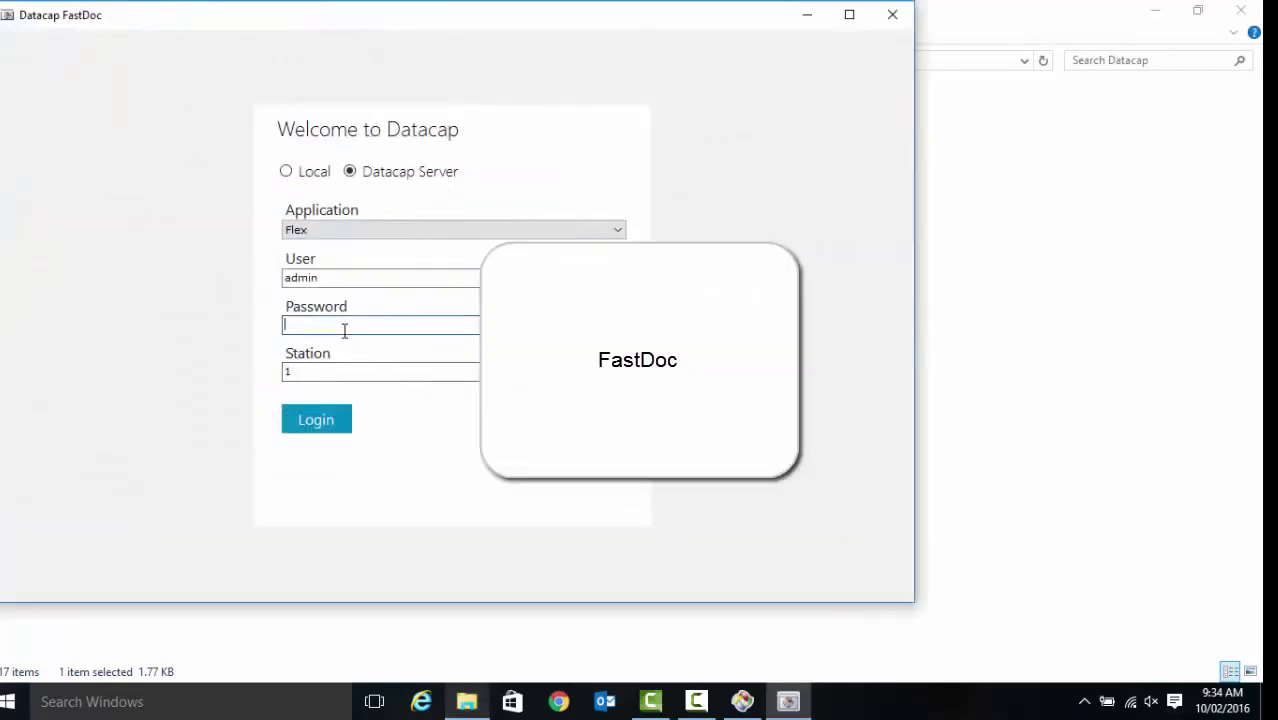
{"action": "type", "text": "admin"}
{"action": "left_click", "coordinate": [318, 412]}
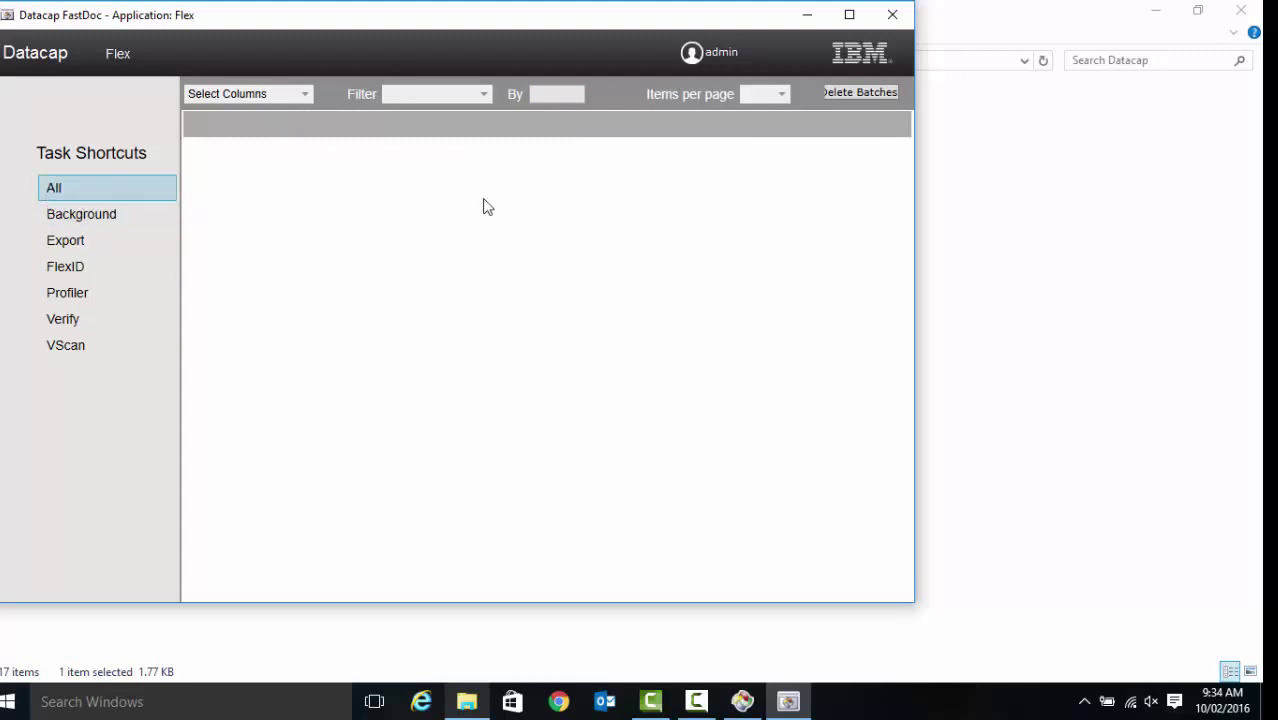
Check the Select Columns list, then log out of FastDoc from the user menu
{"action": "left_click", "coordinate": [305, 95]}
{"action": "left_click", "coordinate": [305, 95]}
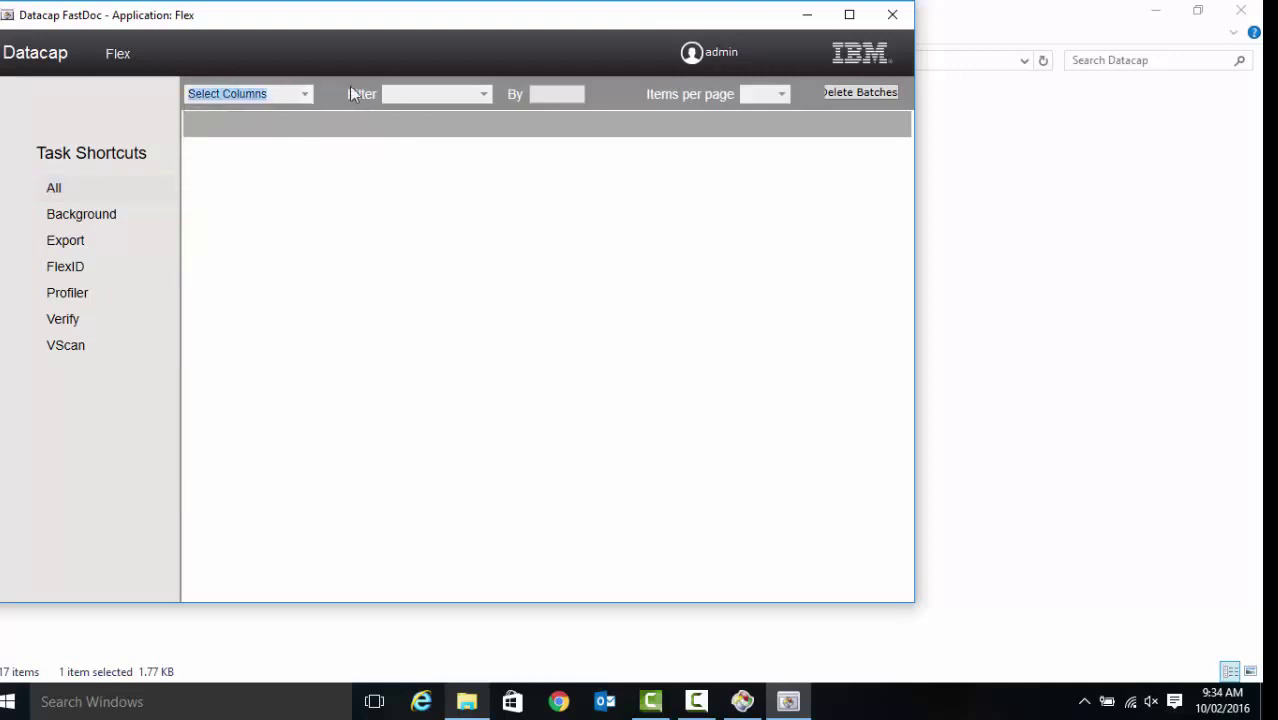
{"action": "left_click", "coordinate": [718, 53]}
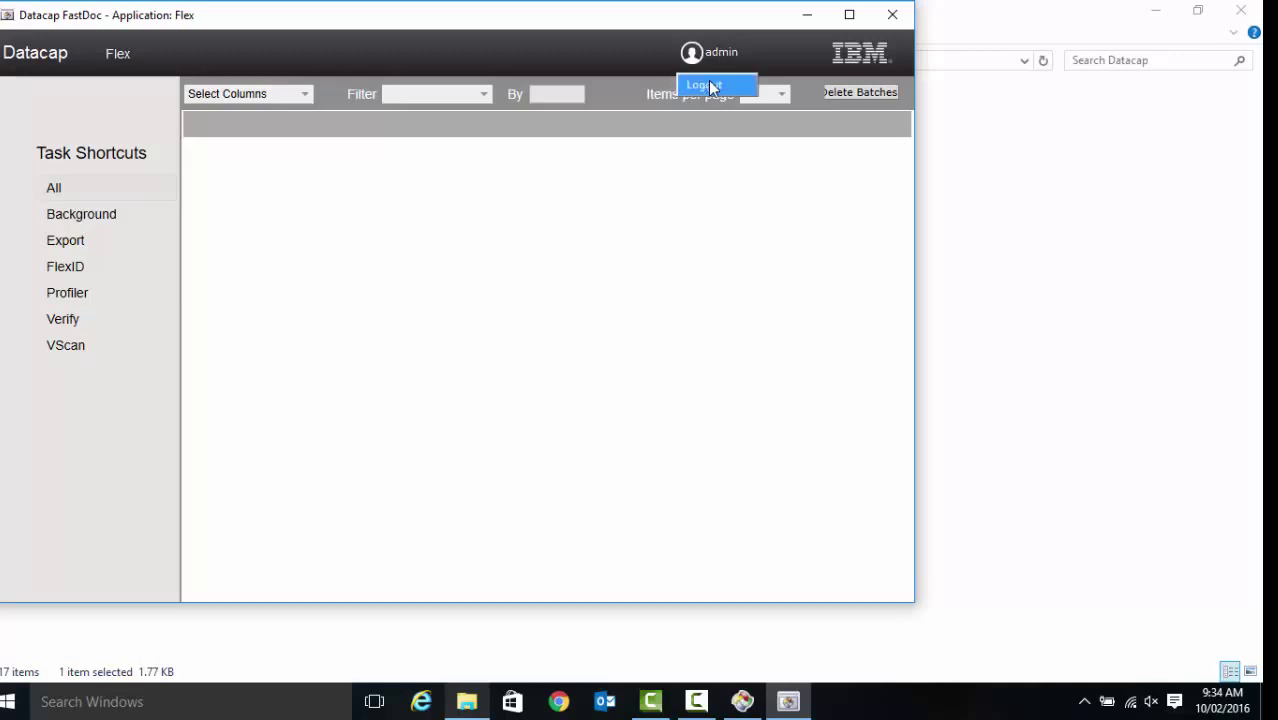
{"action": "left_click", "coordinate": [713, 87]}
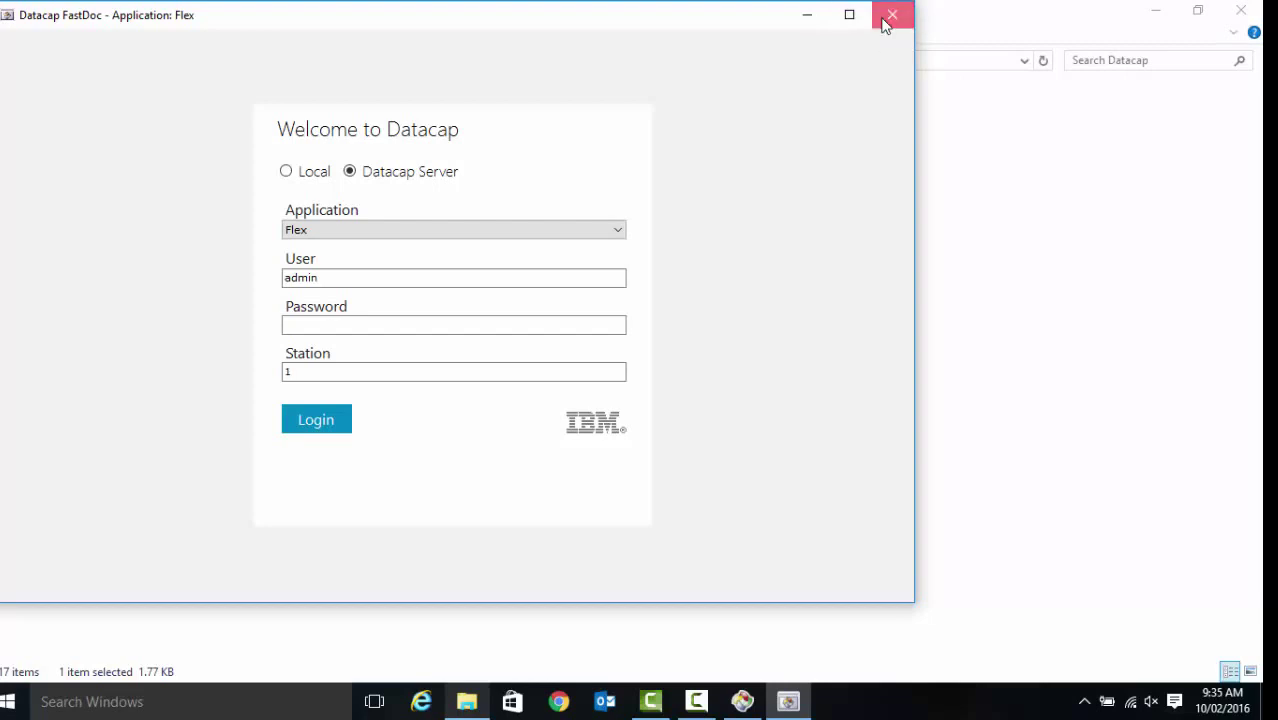
Close Datacap FastDoc and launch Internet Explorer from the taskbar
{"action": "left_click", "coordinate": [884, 22]}
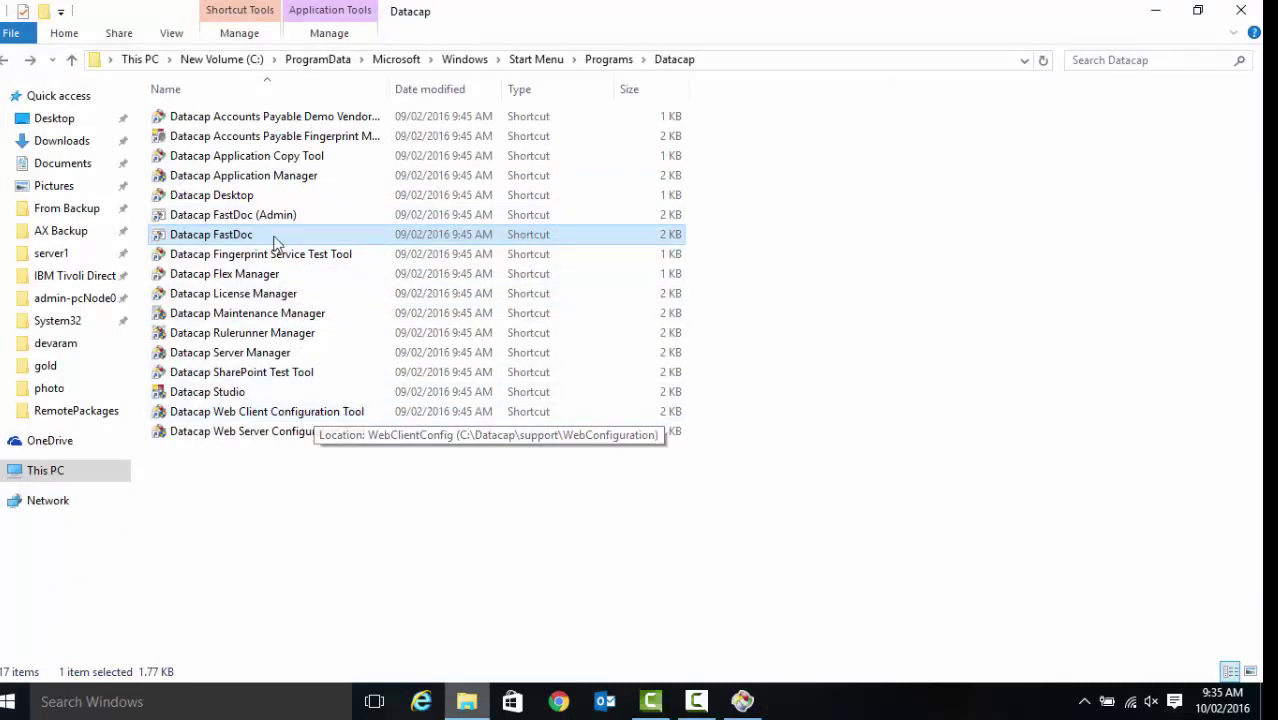
{"action": "left_click", "coordinate": [311, 539]}
{"action": "left_click", "coordinate": [421, 700]}
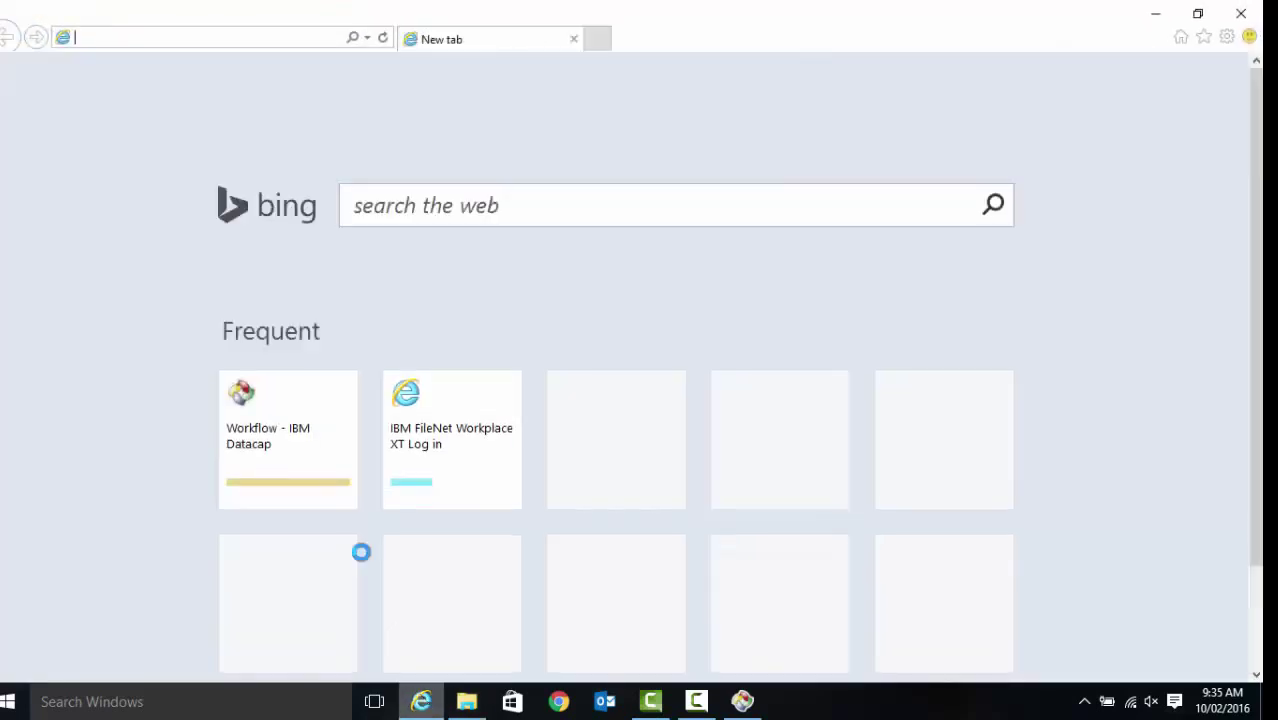
{"action": "left_click", "coordinate": [158, 31]}
{"action": "type", "text": "localhost:9080/"}
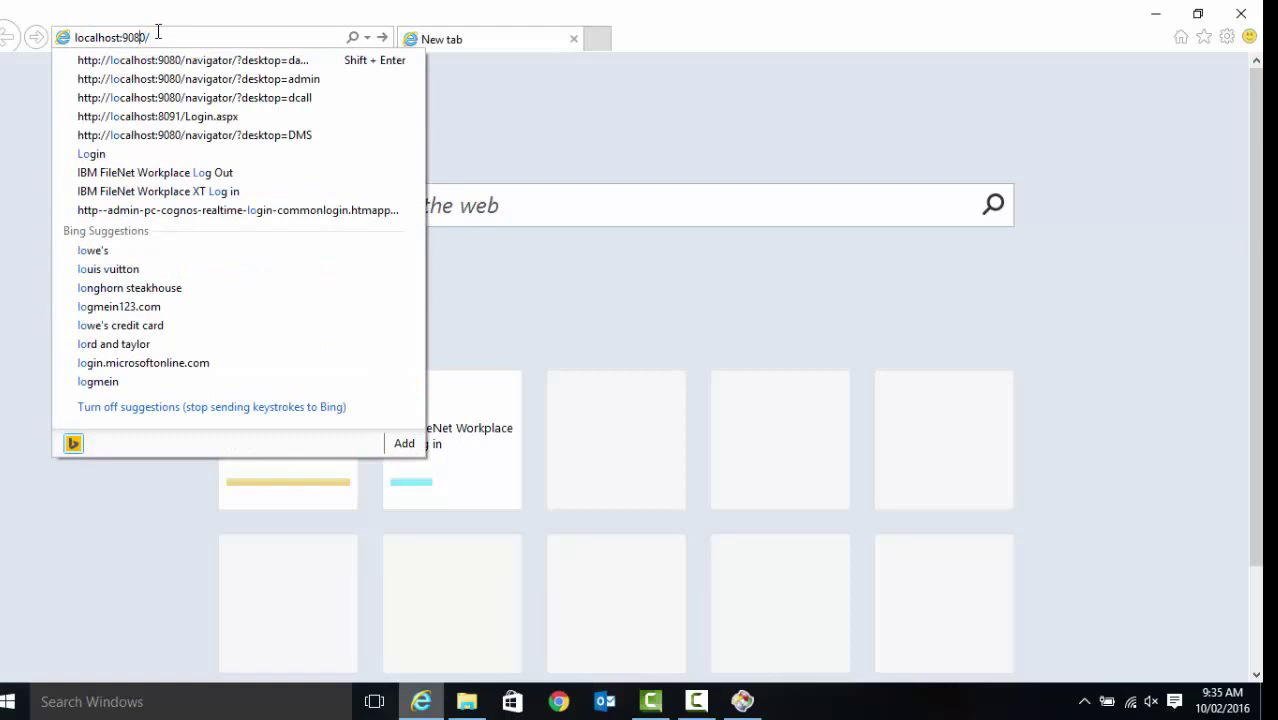
{"action": "key", "text": "Down"}
{"action": "key", "text": "Down"}
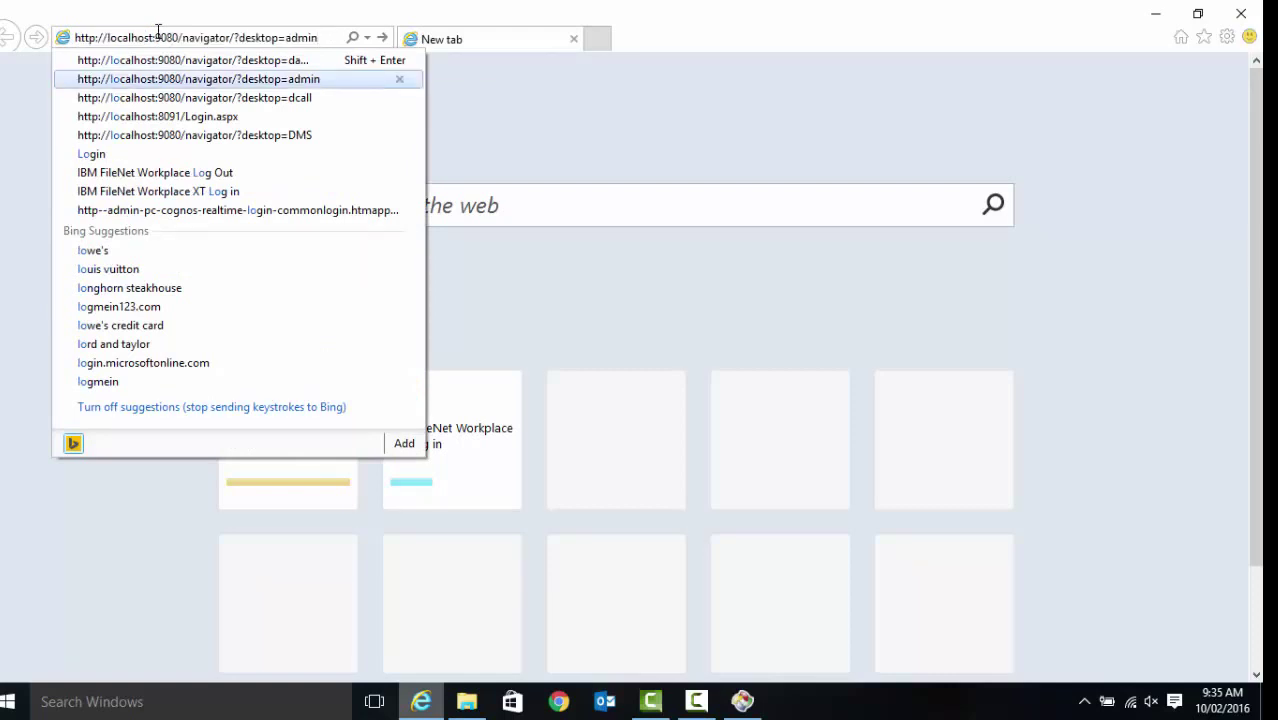
{"action": "key", "text": "Return"}
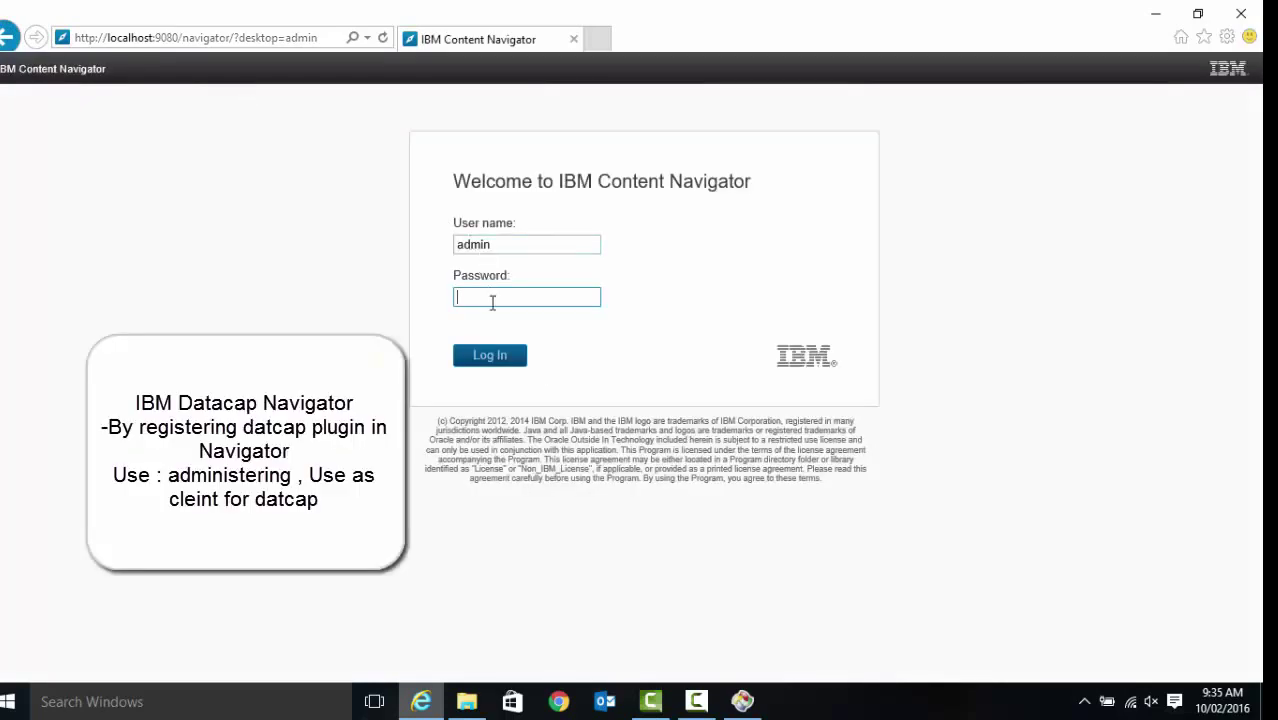
Log in to Content Navigator with the admin user name and password, then return to its tab
{"action": "double_click", "coordinate": [500, 250]}
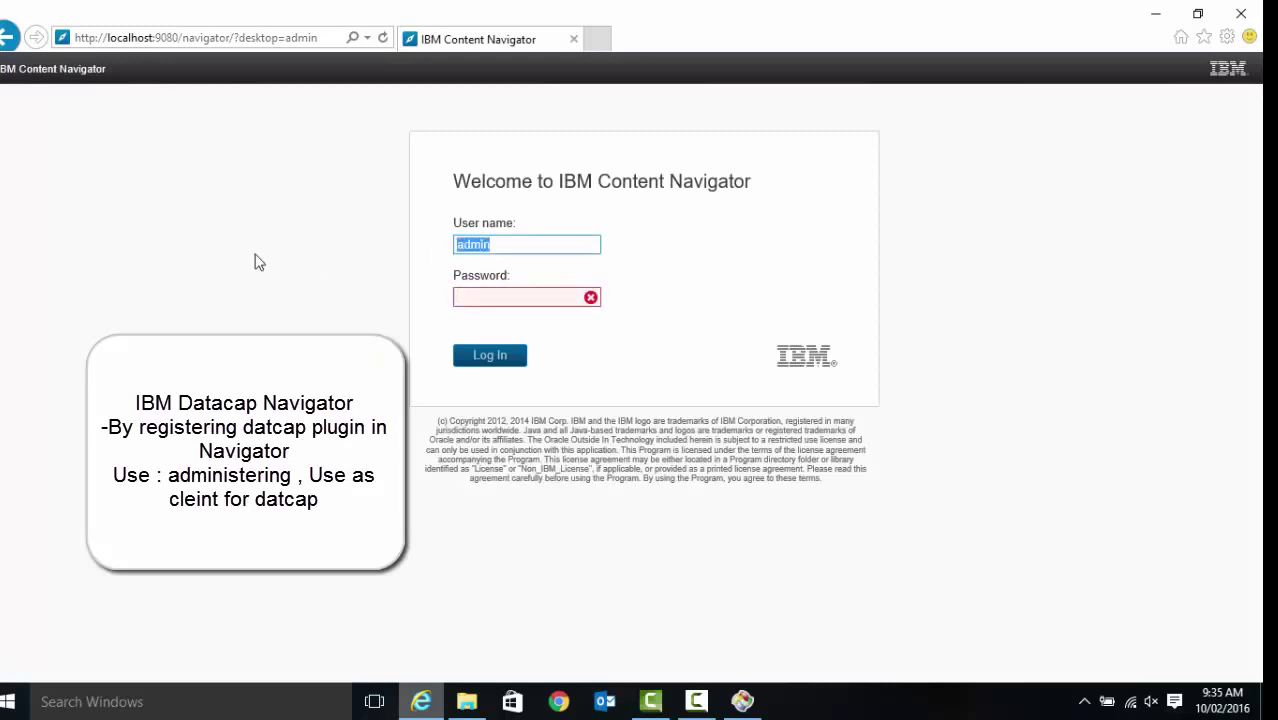
{"action": "type", "text": "p8admin"}
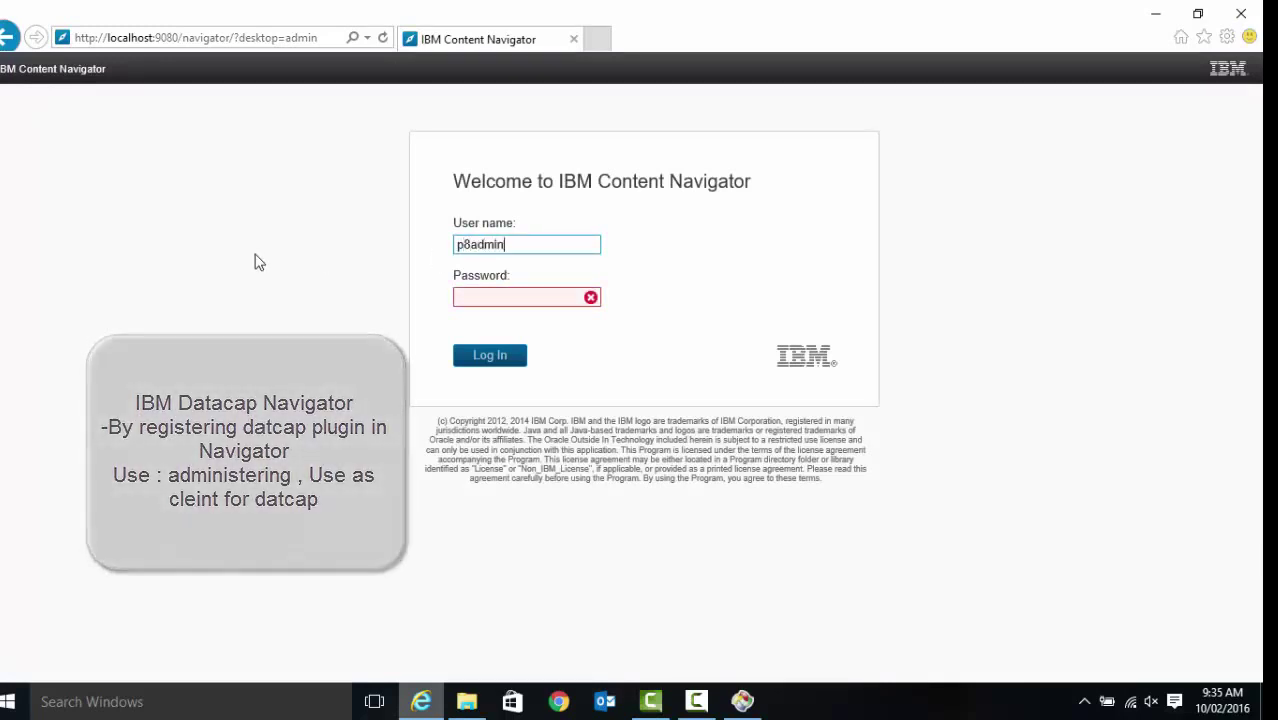
{"action": "key", "text": "Tab"}
{"action": "type", "text": "Password1"}
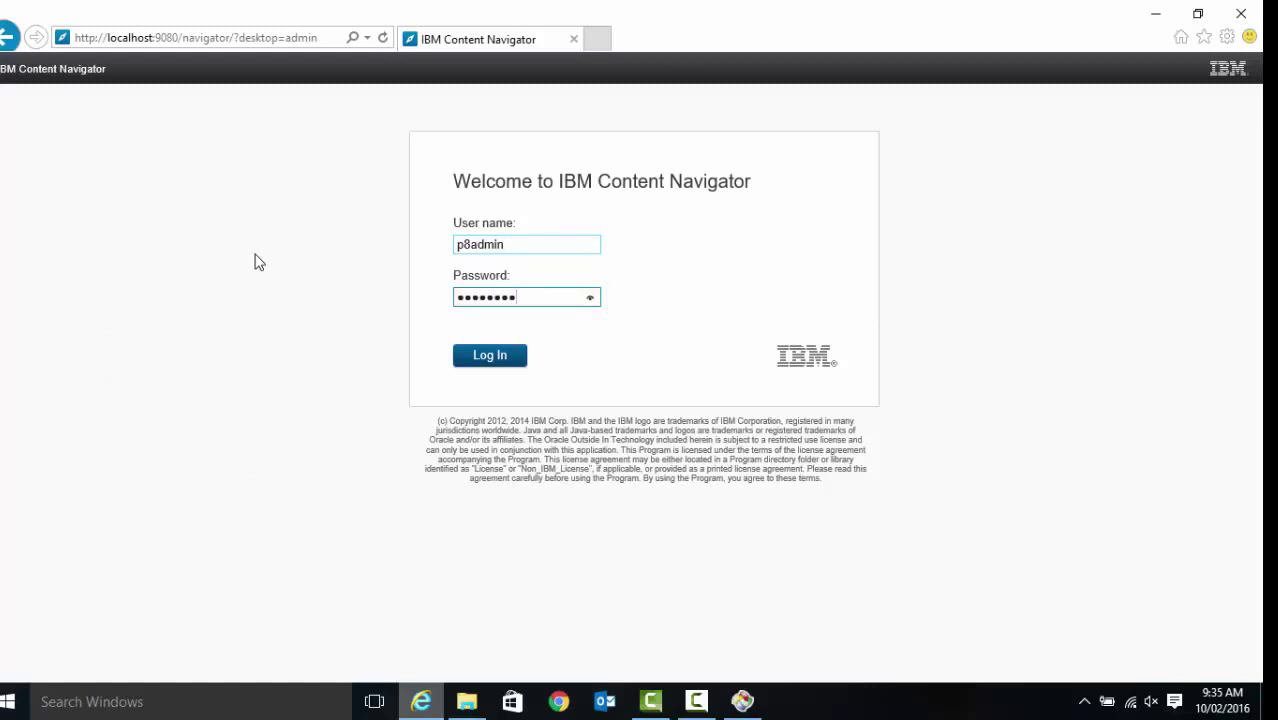
{"action": "key", "text": "Return"}
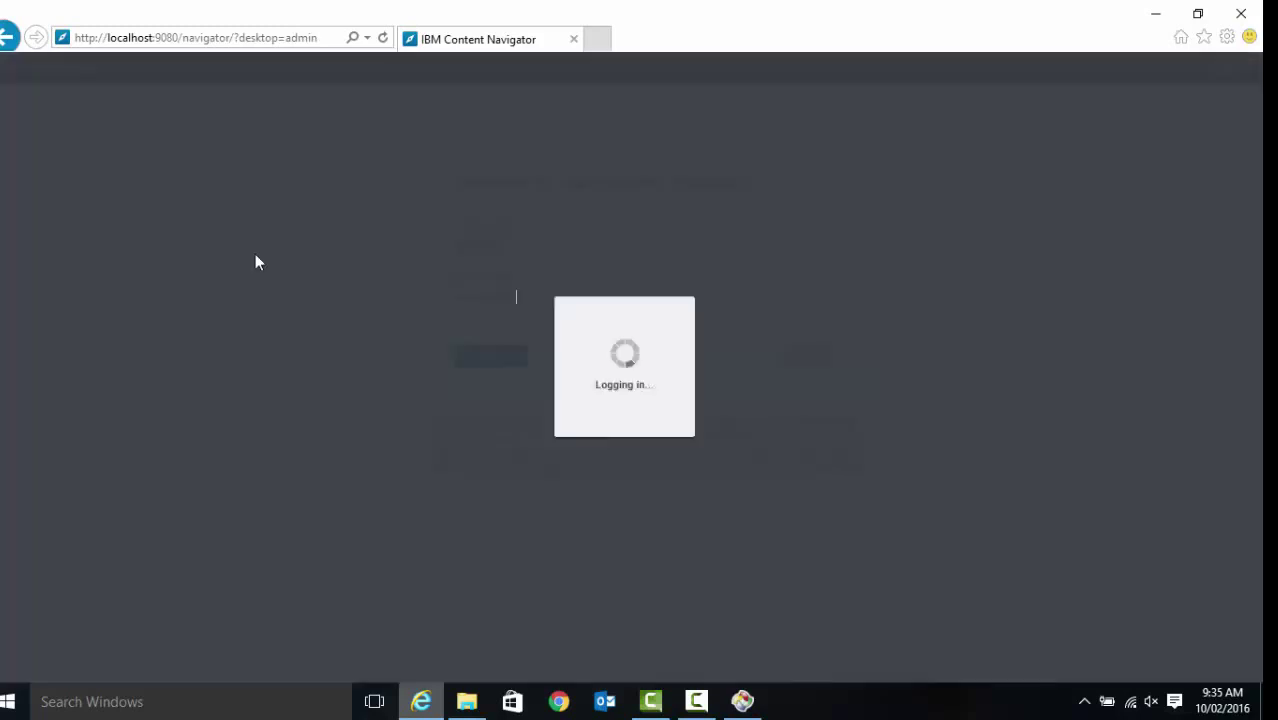
{"action": "left_click", "coordinate": [599, 39]}
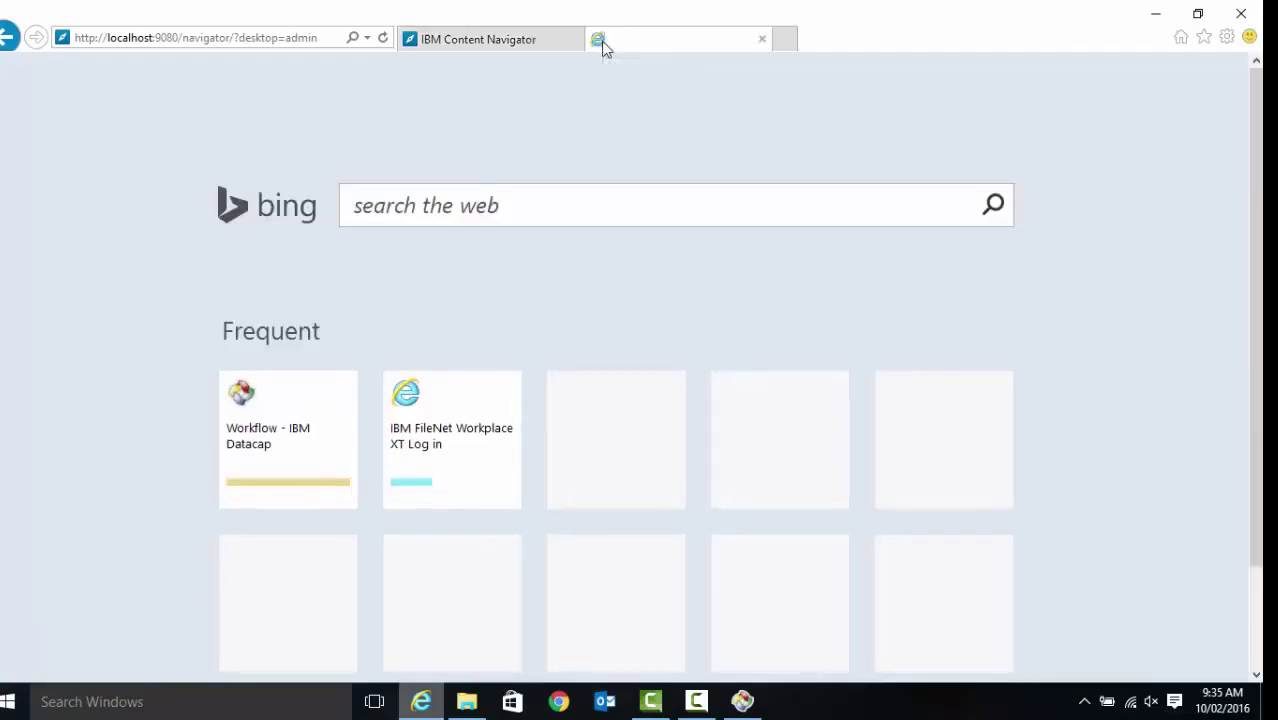
{"action": "left_click", "coordinate": [476, 37]}
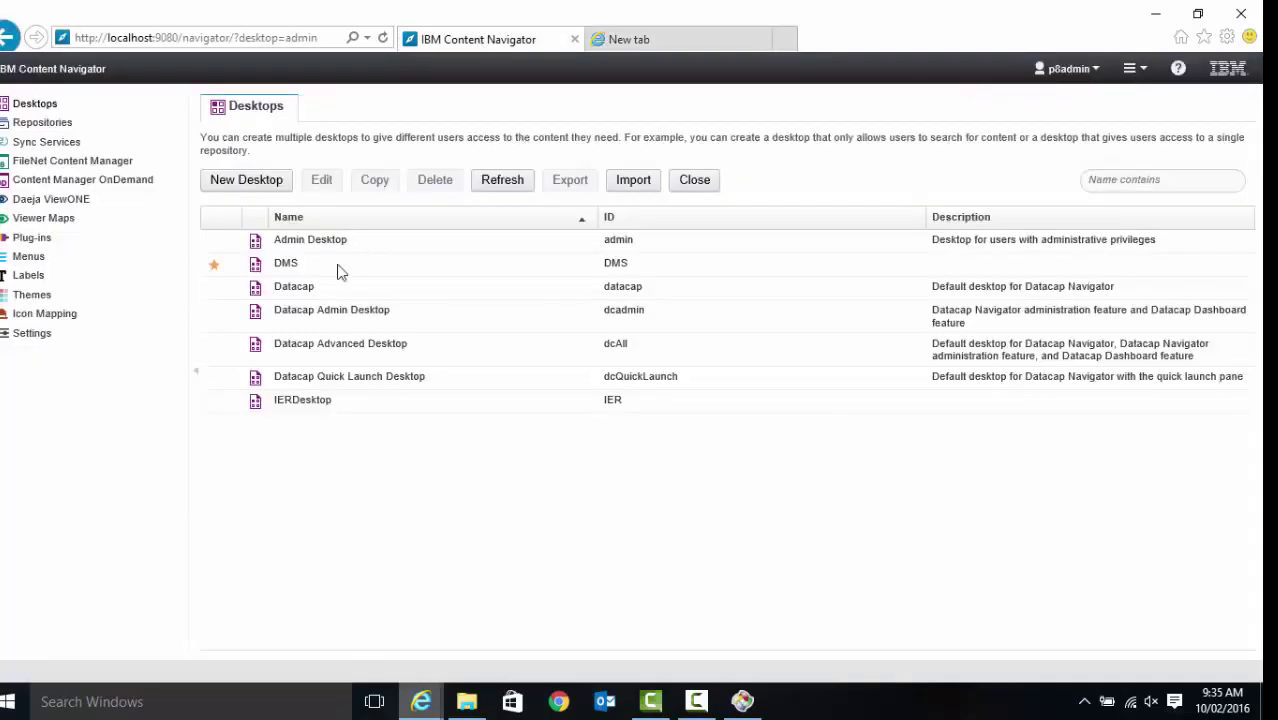
Inspect the Datacap Navigator plug-in's details under Plug-ins, then close them
{"action": "left_click", "coordinate": [32, 238]}
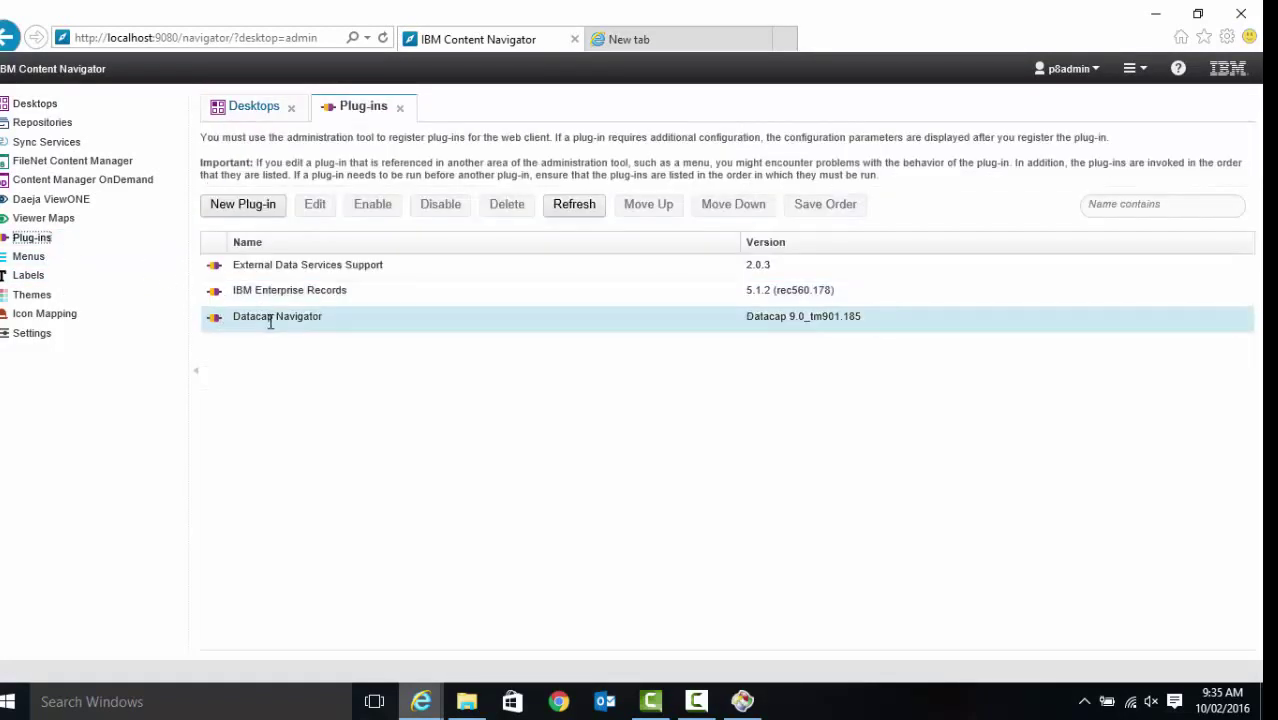
{"action": "left_click", "coordinate": [271, 317]}
{"action": "left_click", "coordinate": [310, 210]}
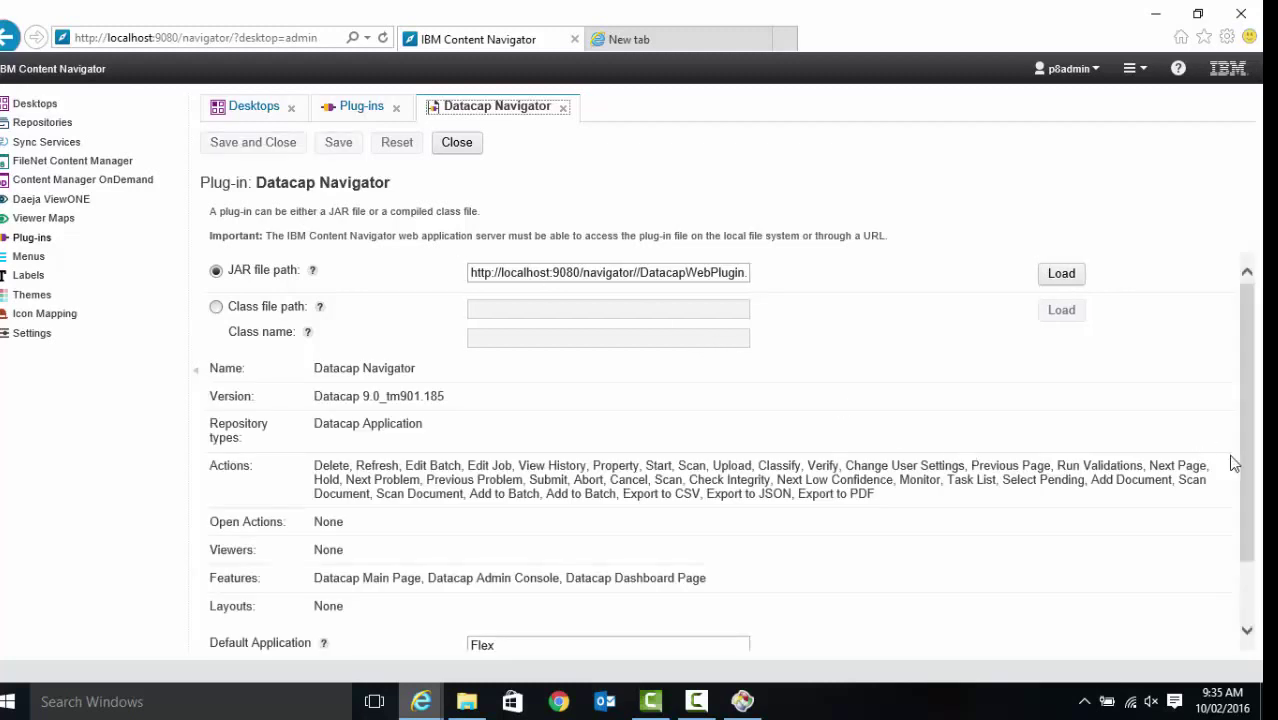
{"action": "scroll", "coordinate": [1248, 478], "scroll_direction": "down", "scroll_amount": 2}
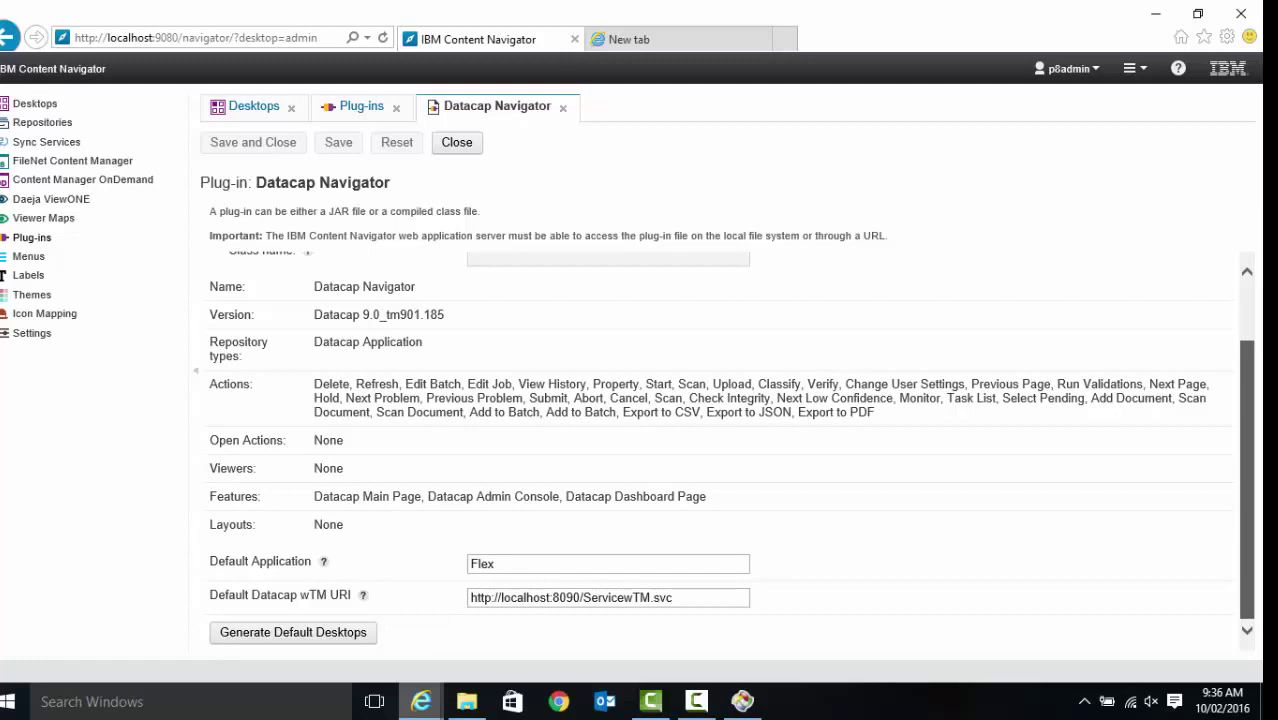
{"action": "scroll", "coordinate": [1248, 450], "scroll_direction": "up", "scroll_amount": 2}
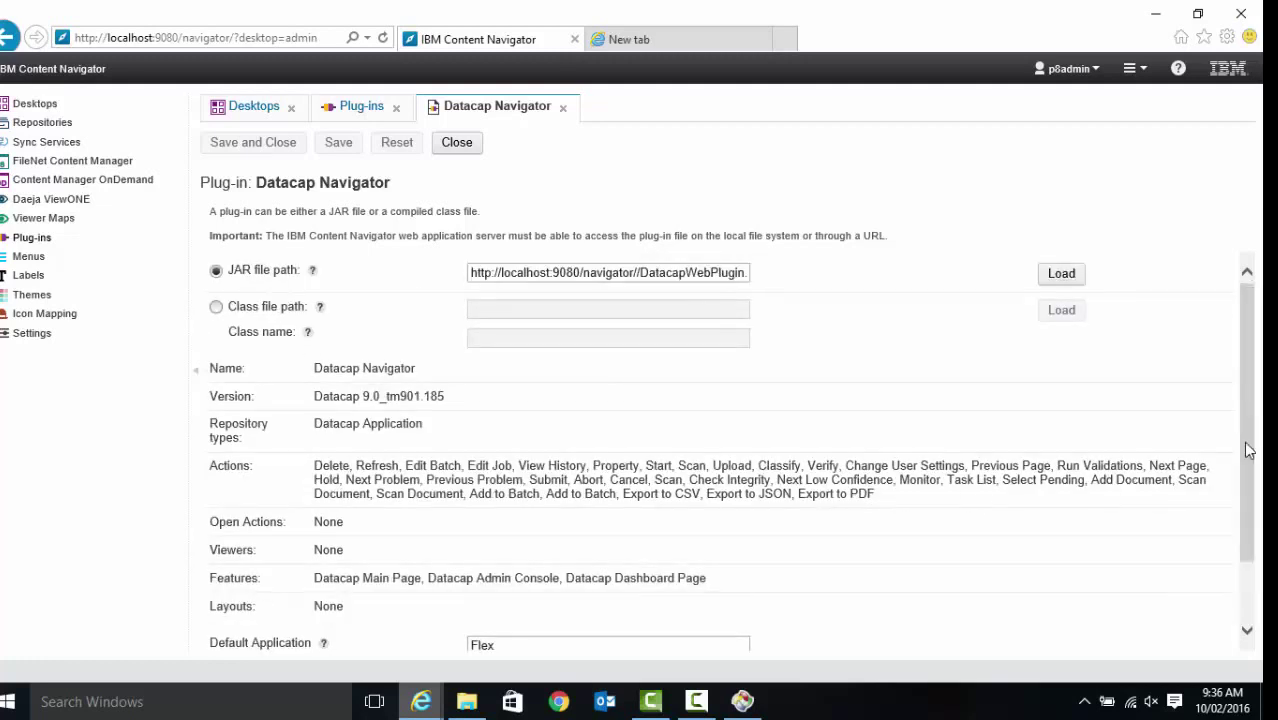
{"action": "left_click", "coordinate": [447, 143]}
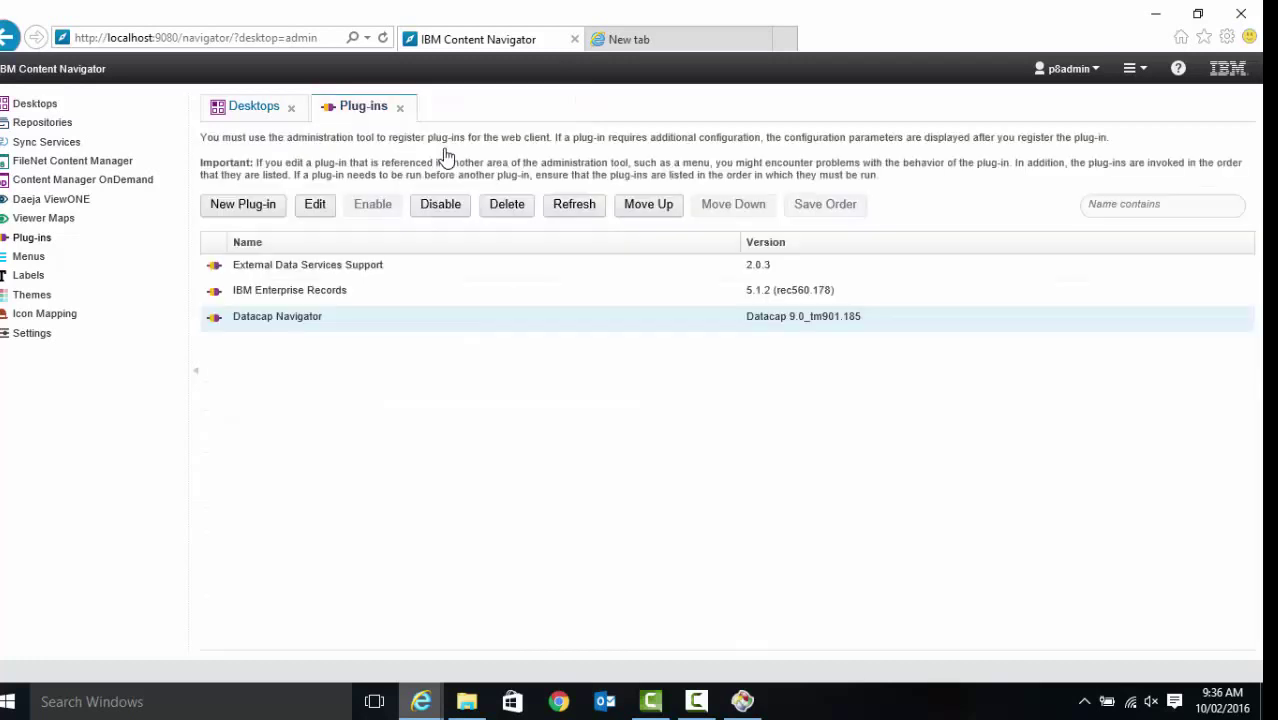
Select the Flex repository under Repositories and open it for editing
{"action": "left_click", "coordinate": [40, 123]}
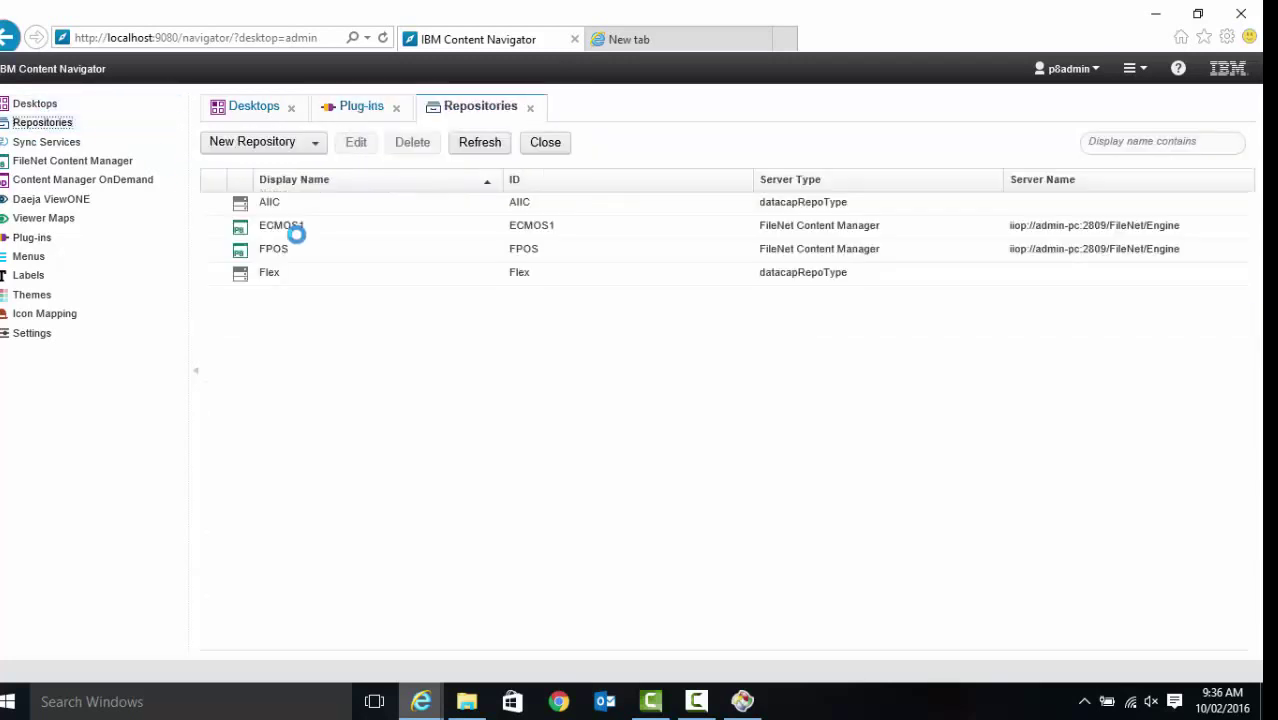
{"action": "left_click", "coordinate": [300, 274]}
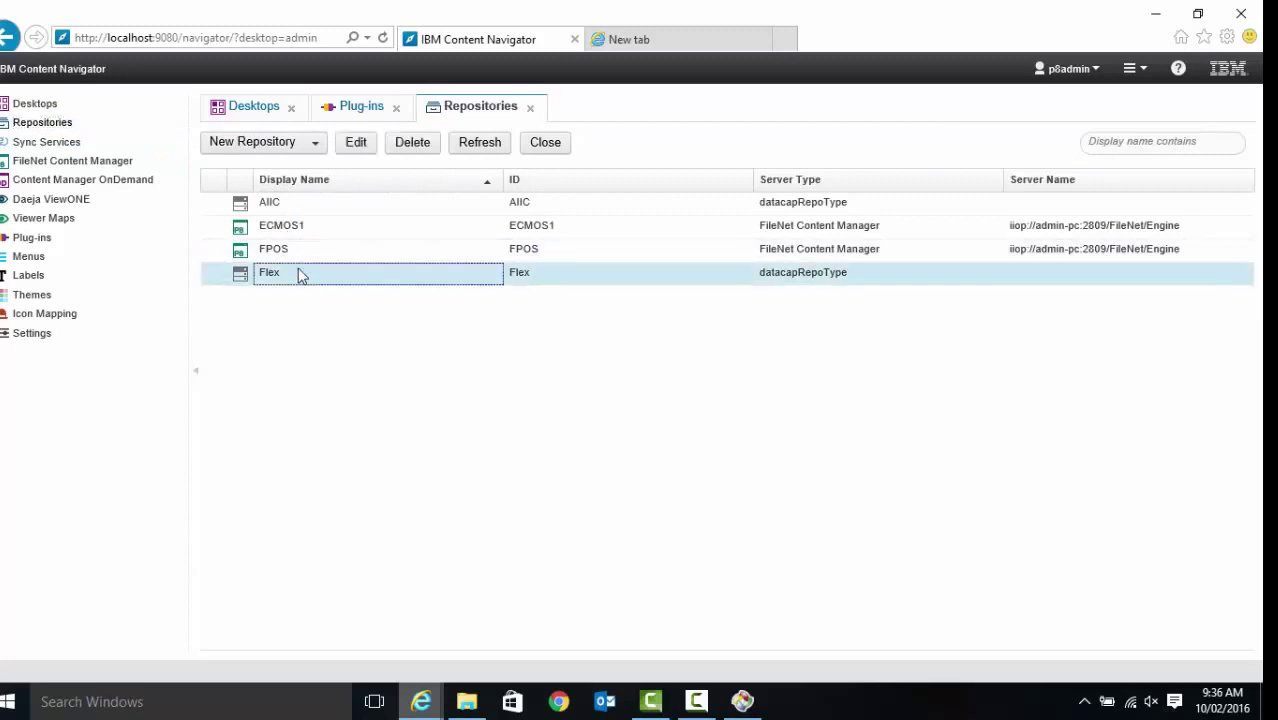
{"action": "left_click", "coordinate": [346, 152]}
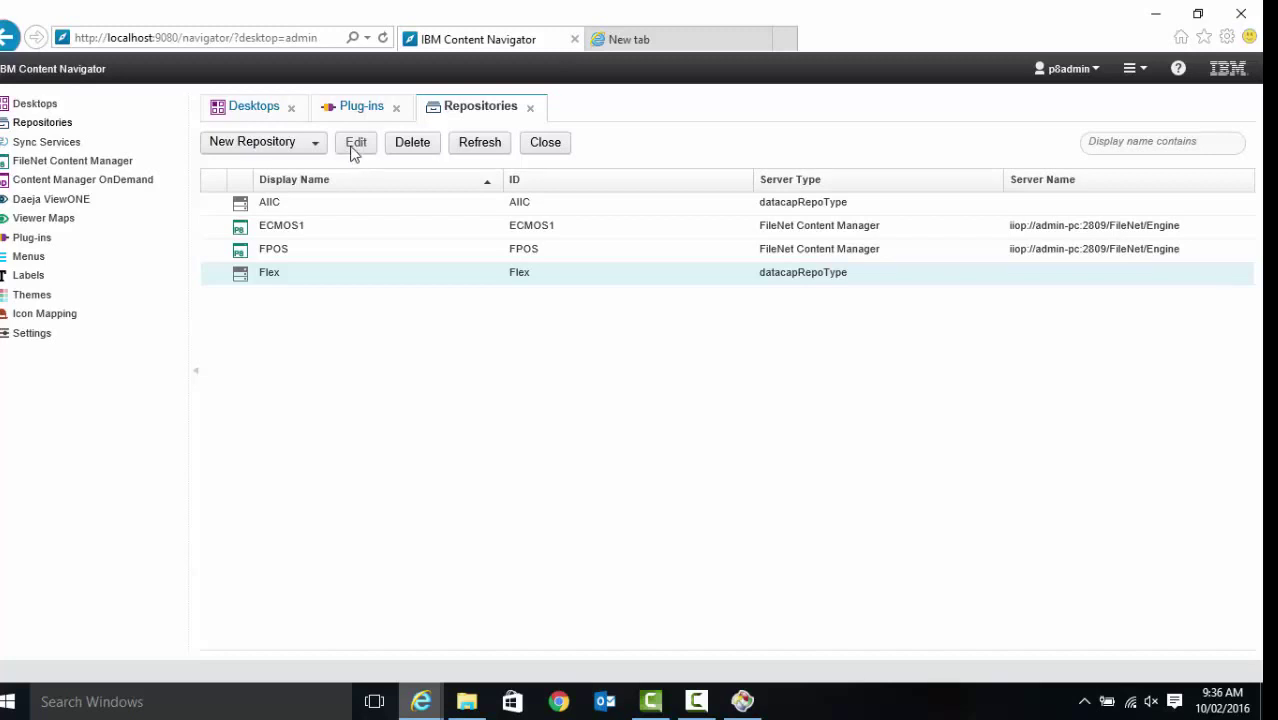
{"action": "left_click", "coordinate": [355, 143]}
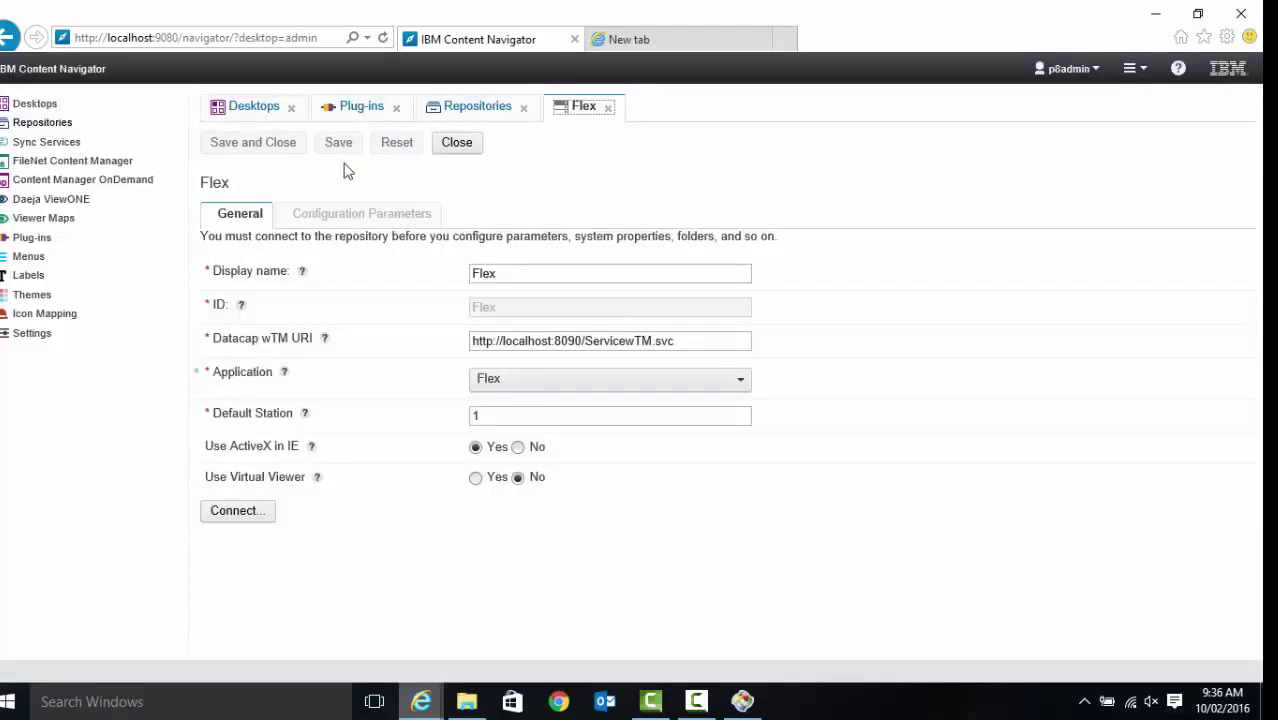
Connect to the Flex repository, logging in with the admin user name and password
{"action": "left_click", "coordinate": [249, 516]}
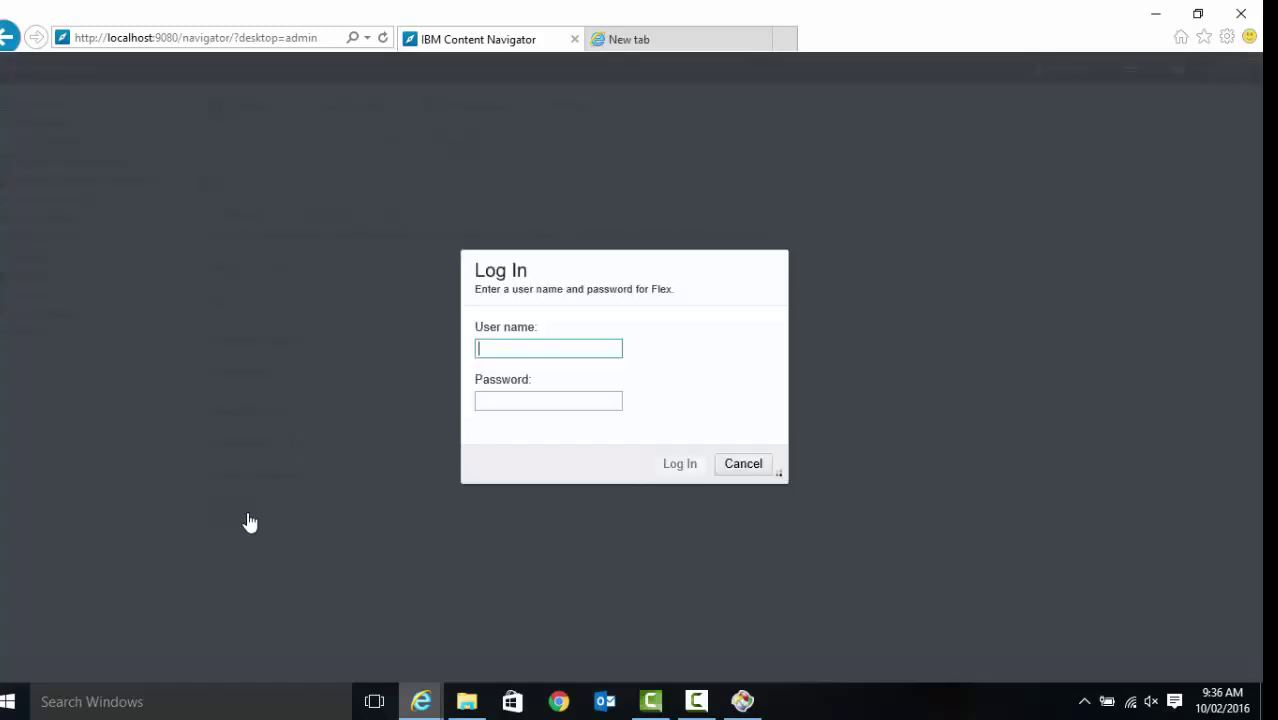
{"action": "type", "text": "admin"}
{"action": "key", "text": "Tab"}
{"action": "type", "text": "admin"}
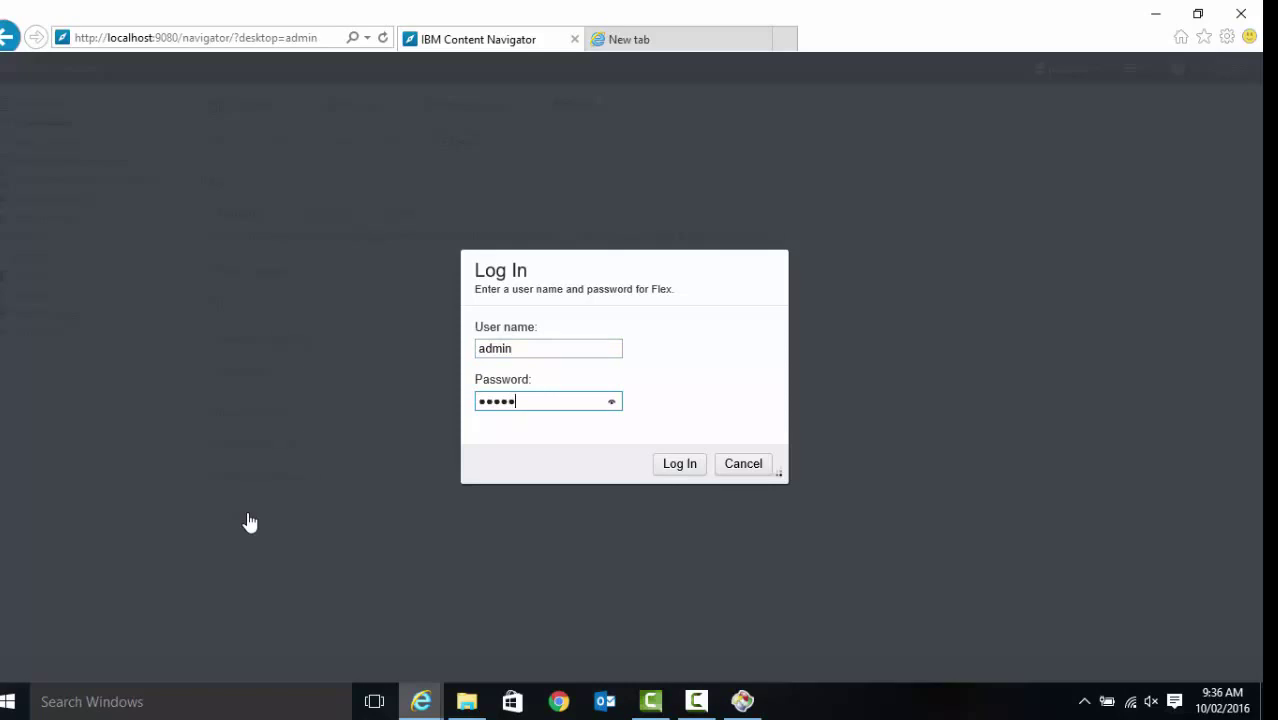
{"action": "key", "text": "Return"}
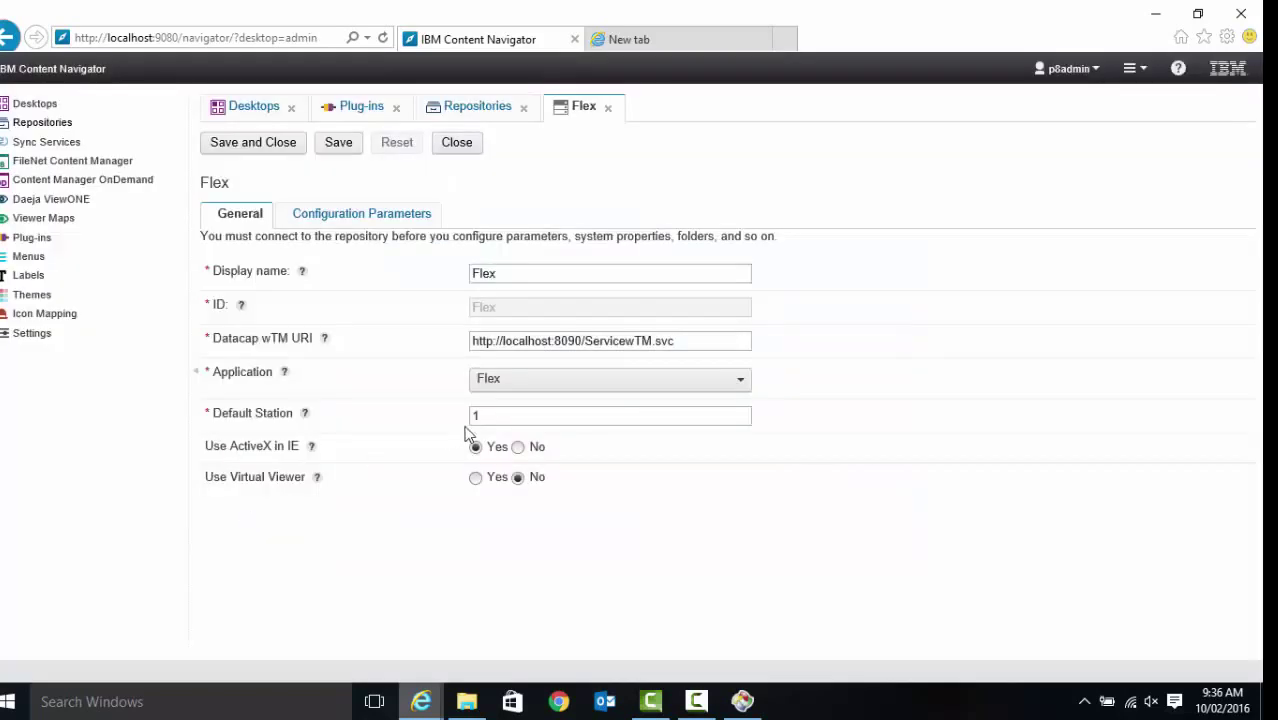
{"action": "left_click", "coordinate": [517, 380]}
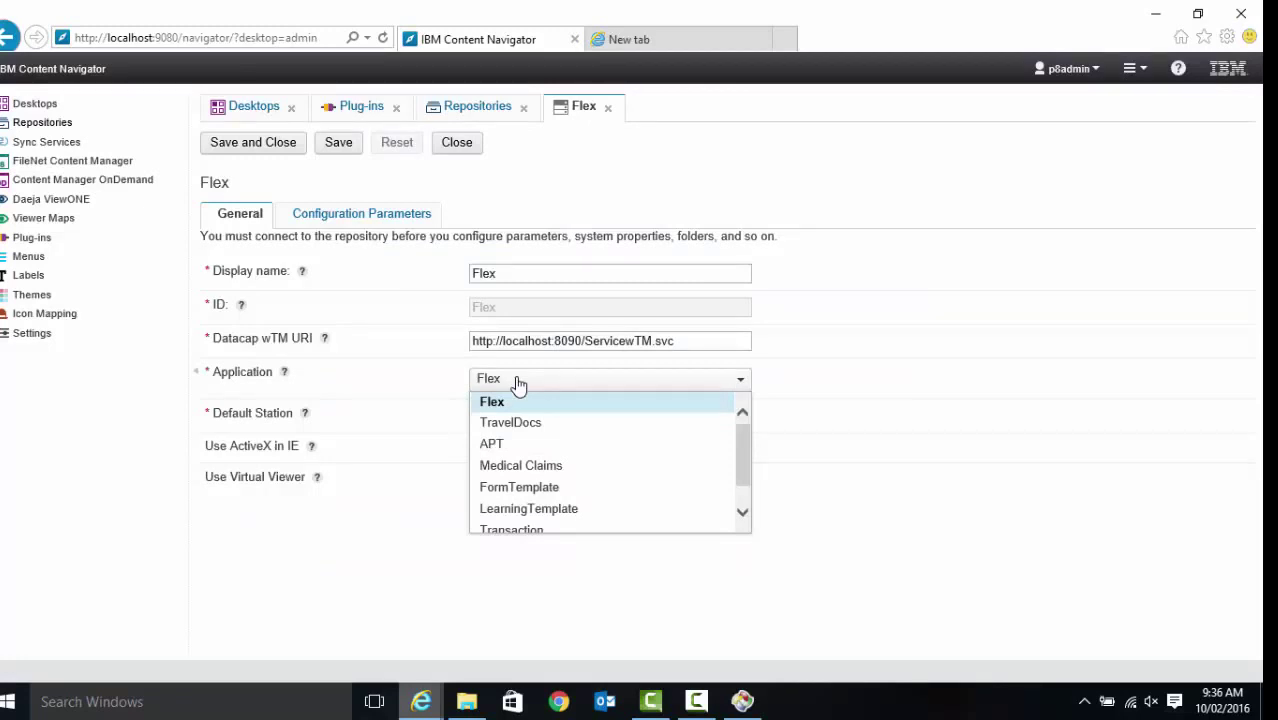
{"action": "left_click", "coordinate": [517, 381]}
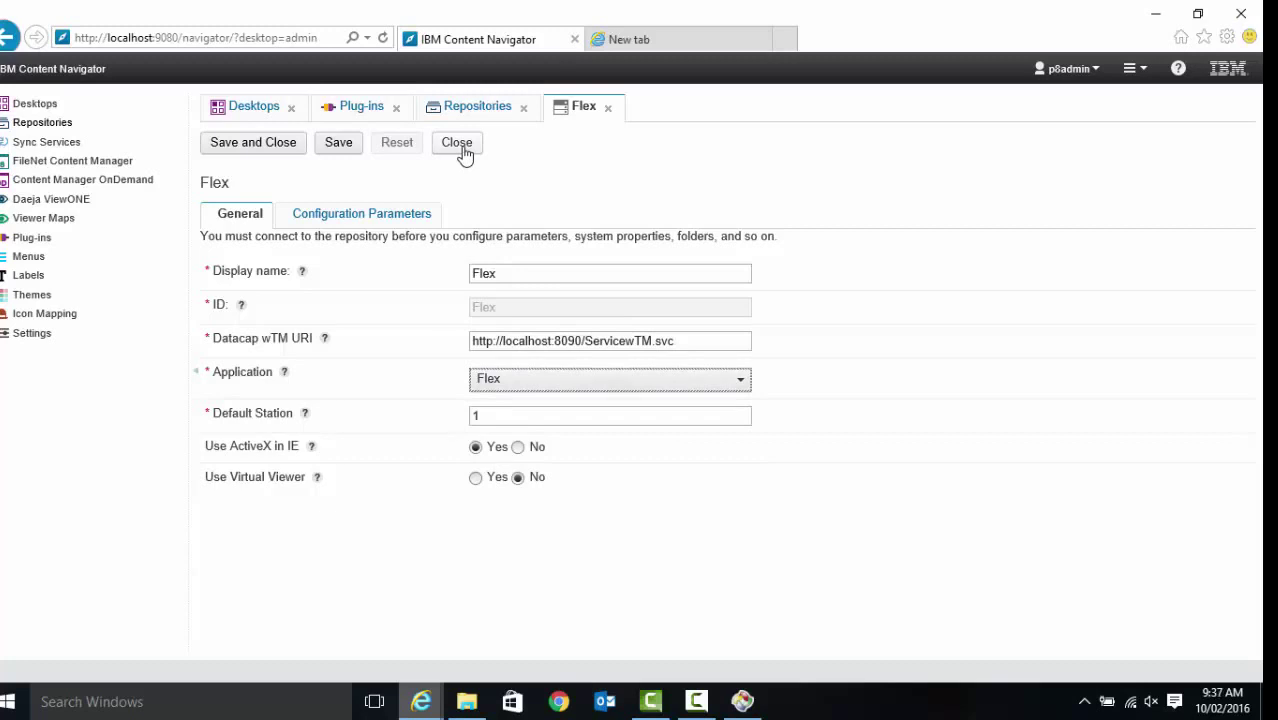
{"action": "left_click", "coordinate": [716, 341]}
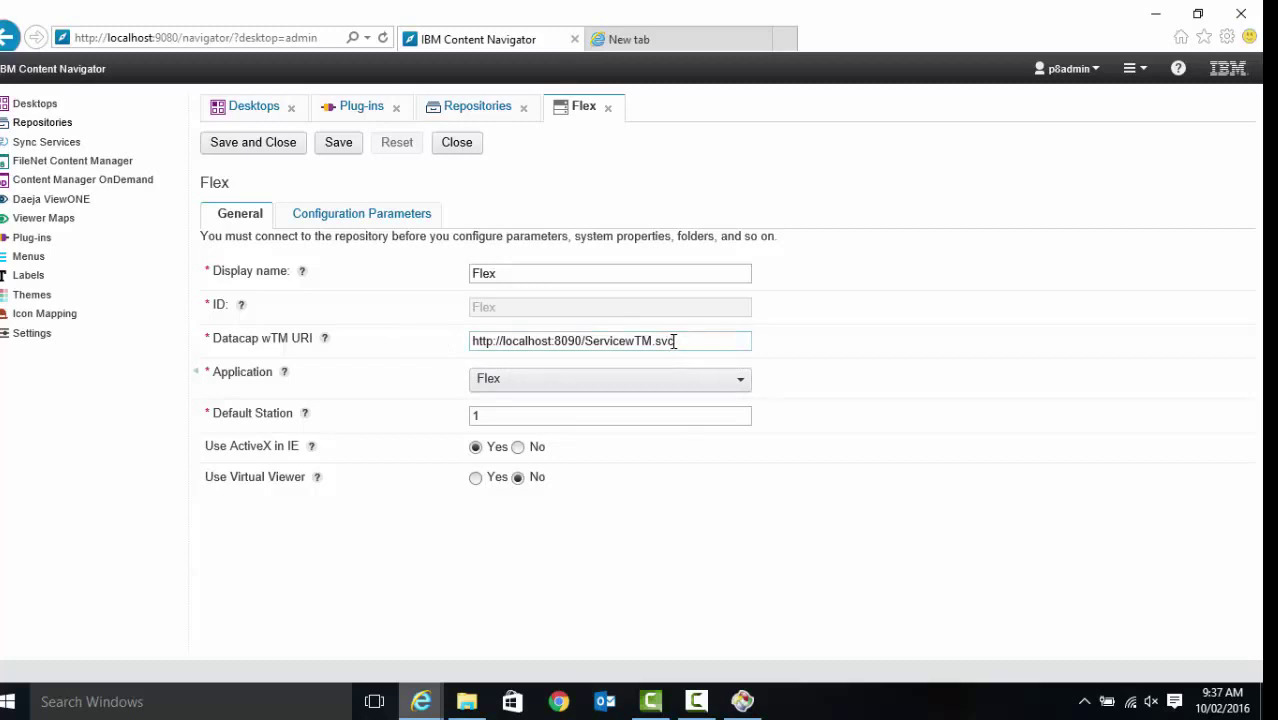
{"action": "left_click_drag", "start_coordinate": [675, 341], "coordinate": [442, 354]}
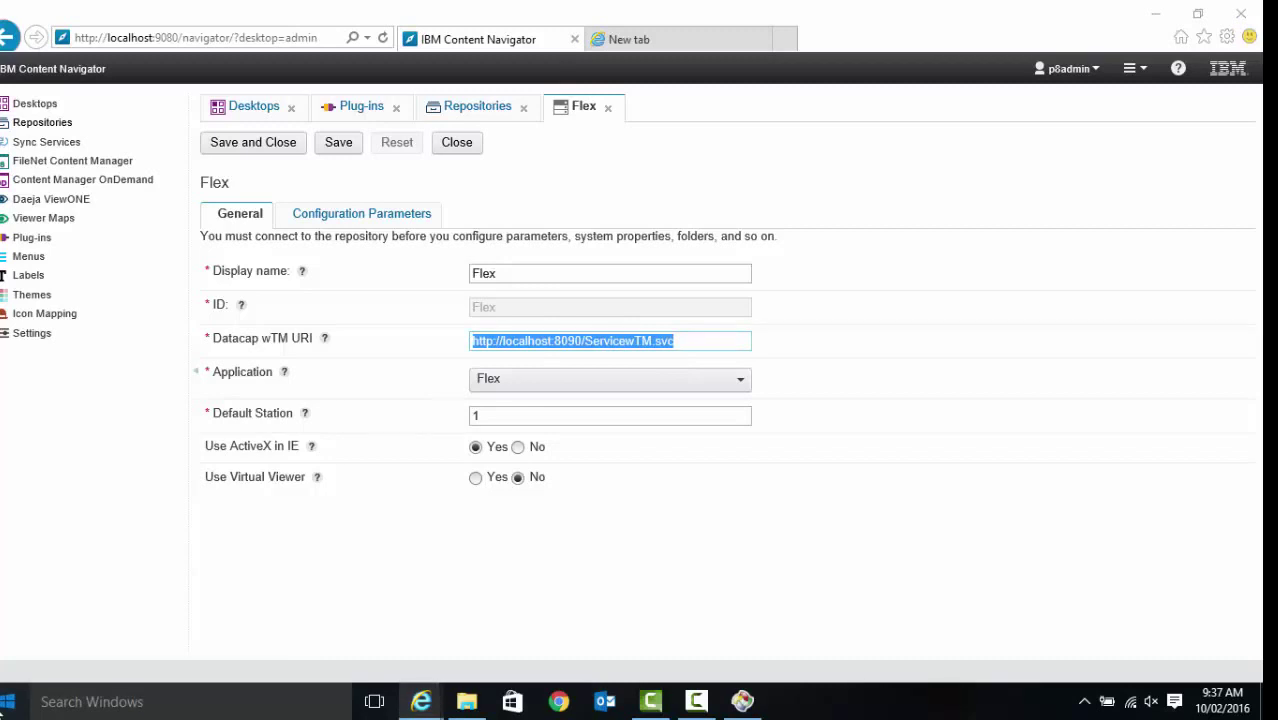
{"action": "left_click", "coordinate": [8, 701]}
{"action": "left_click", "coordinate": [8, 701]}
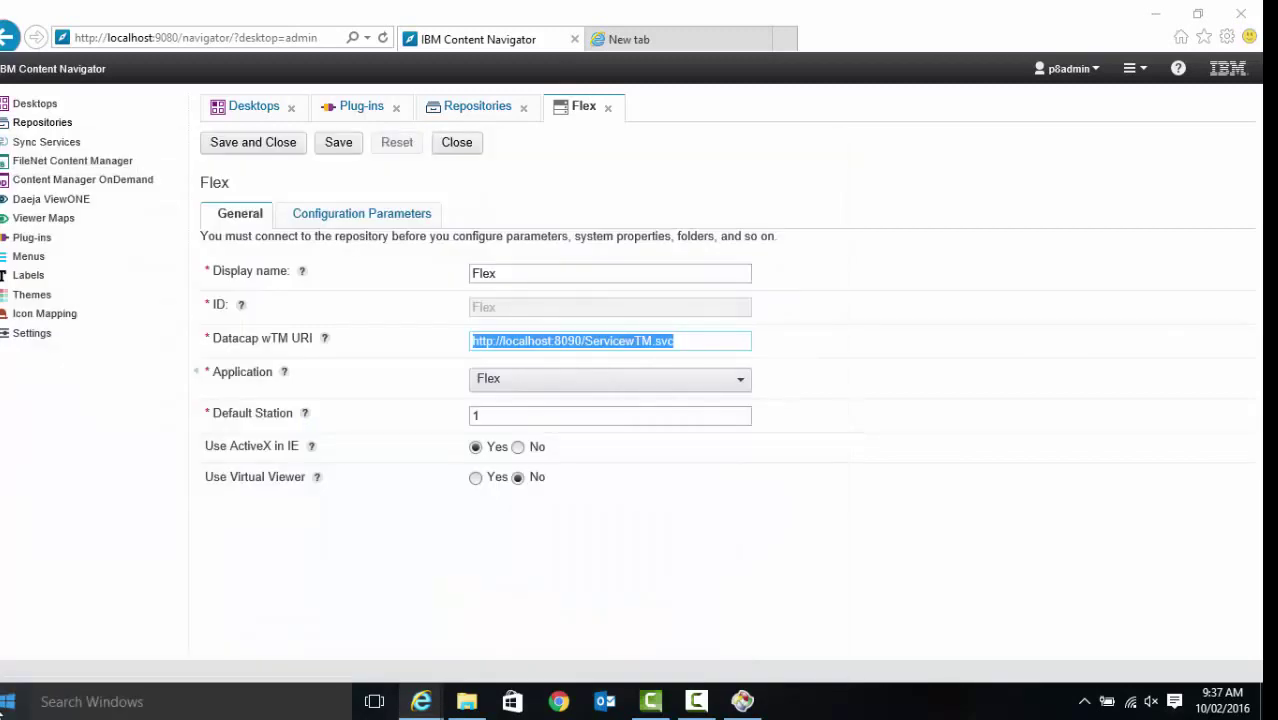
Launch Internet Information Services (IIS) Manager through a Windows search for 'internet'
{"action": "left_click", "coordinate": [137, 704]}
{"action": "type", "text": "internet"}
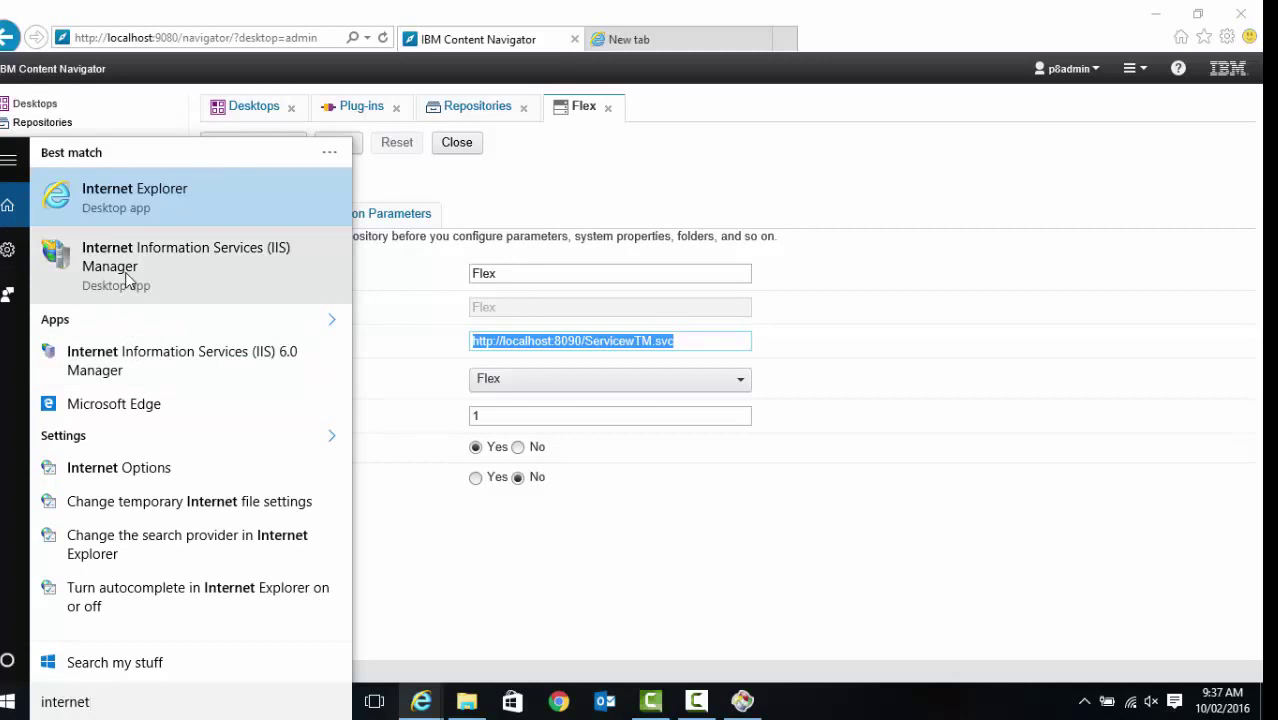
{"action": "left_click", "coordinate": [127, 265]}
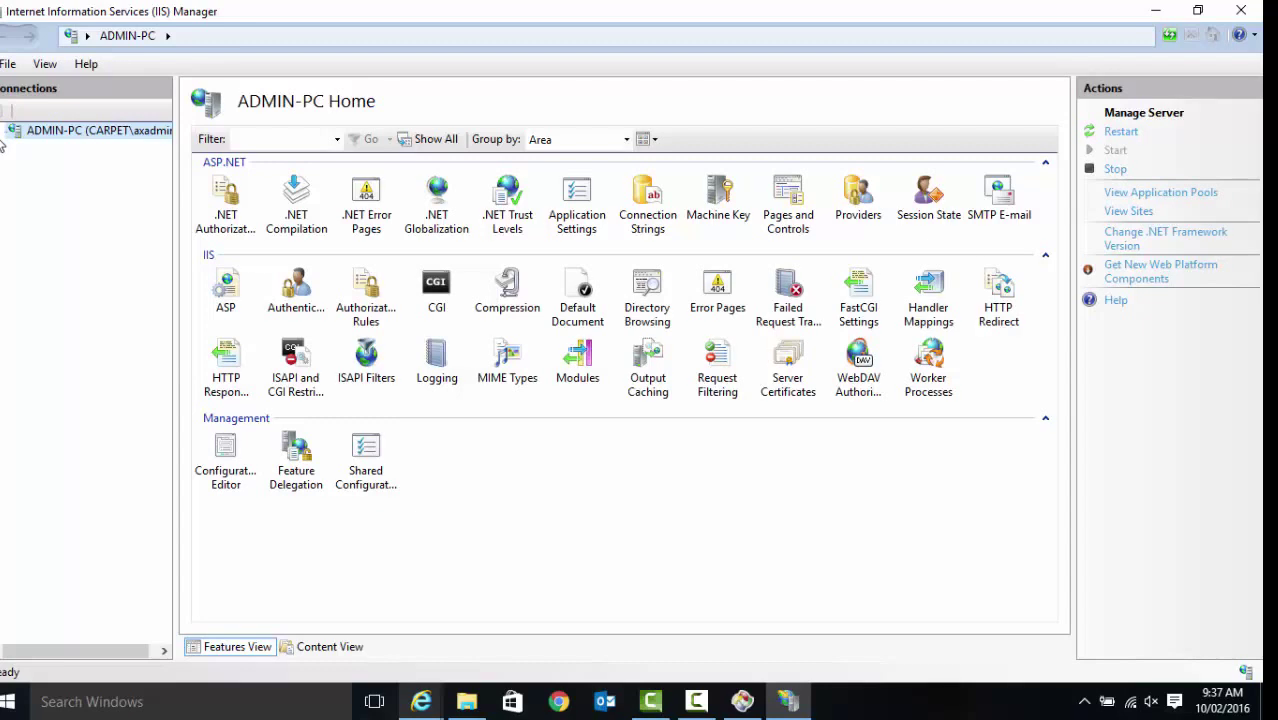
Verify in Content View that the wTM site holds ServicewTM.svc, then return to Internet Explorer
{"action": "left_click", "coordinate": [3, 132]}
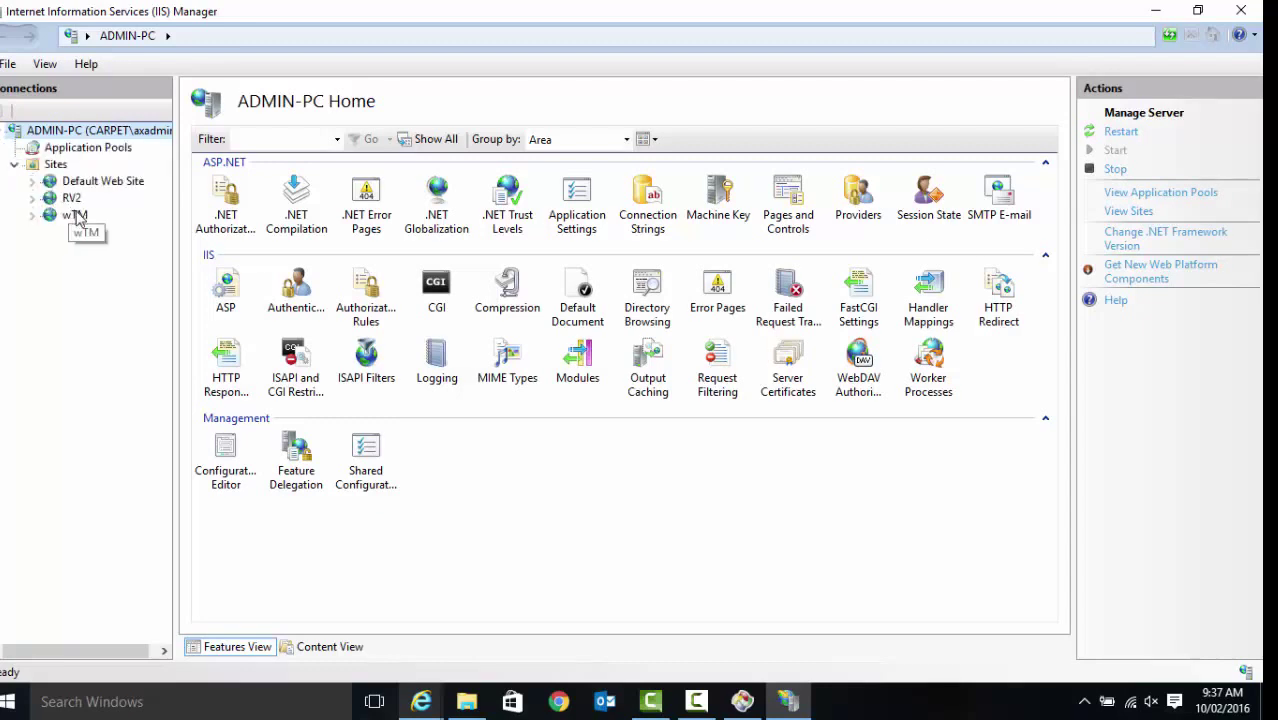
{"action": "left_click", "coordinate": [76, 216]}
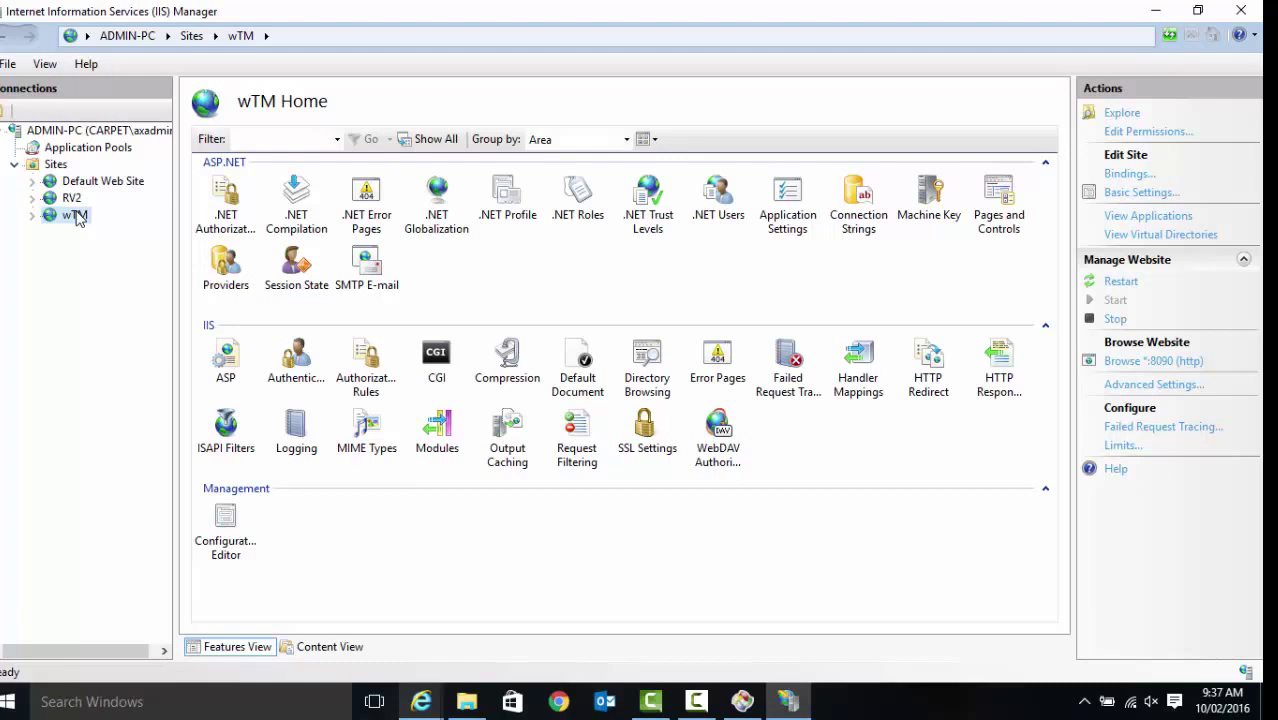
{"action": "double_click", "coordinate": [76, 202]}
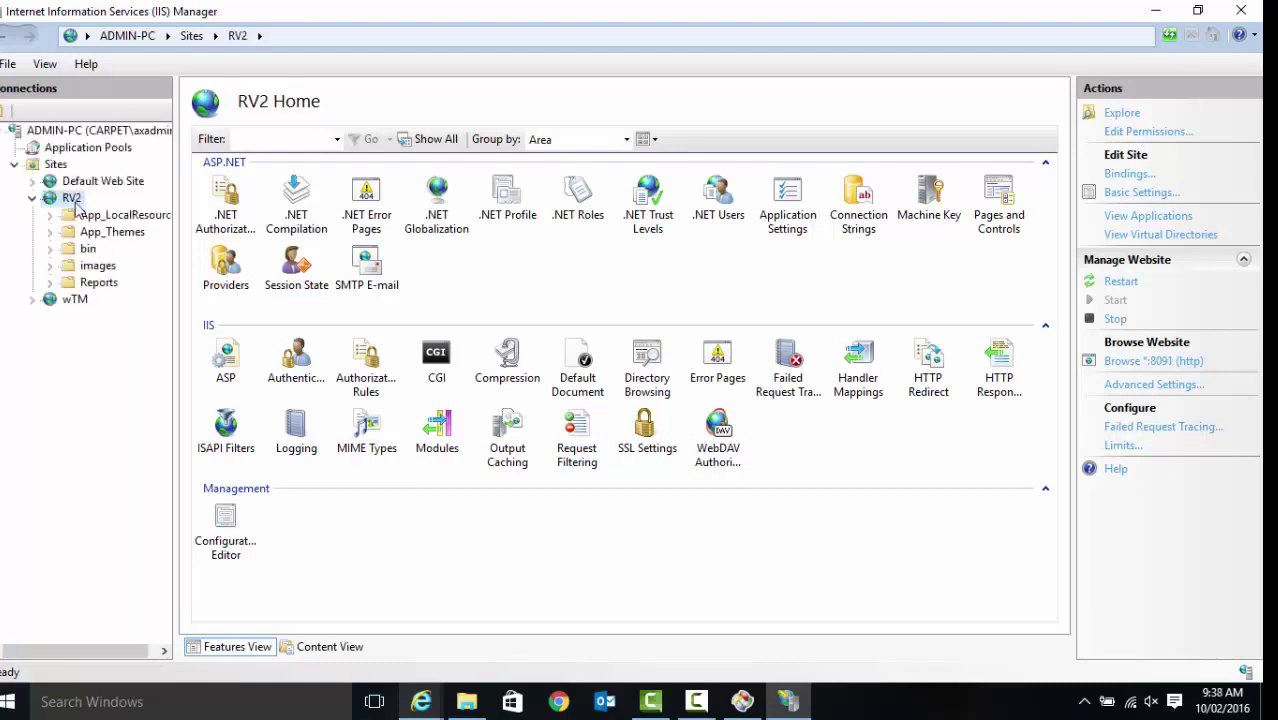
{"action": "double_click", "coordinate": [80, 301]}
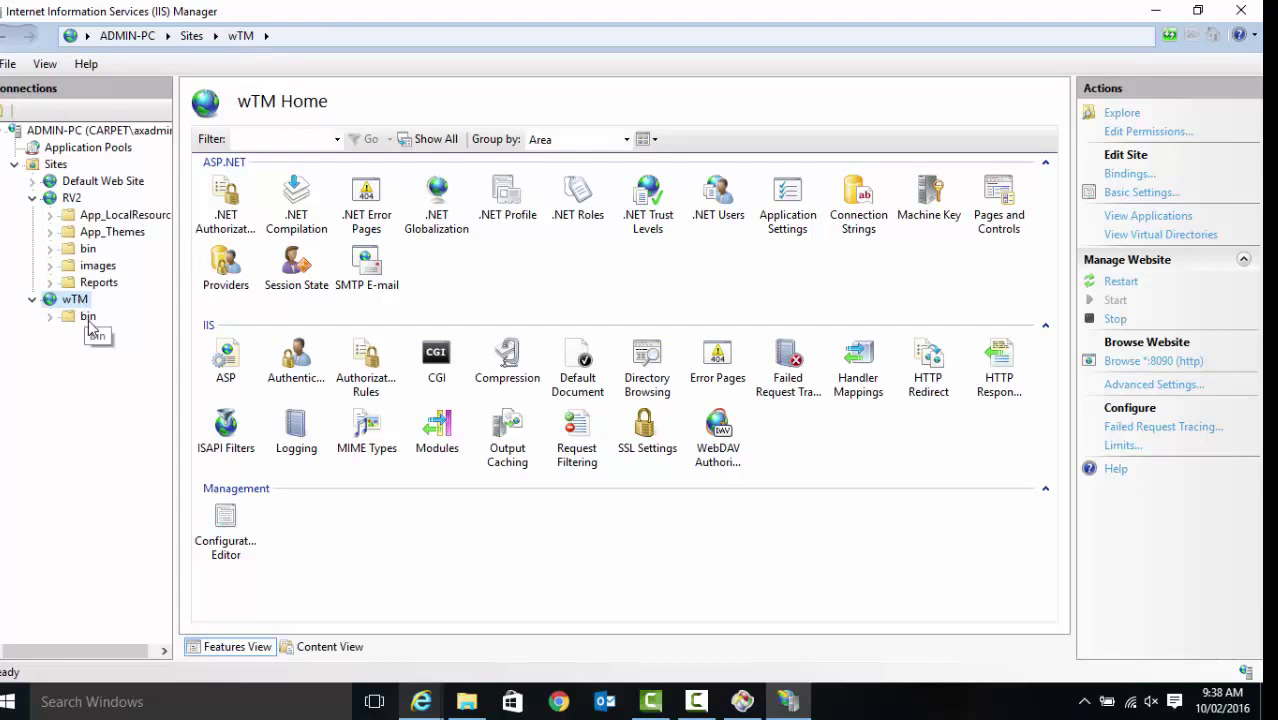
{"action": "left_click", "coordinate": [328, 647]}
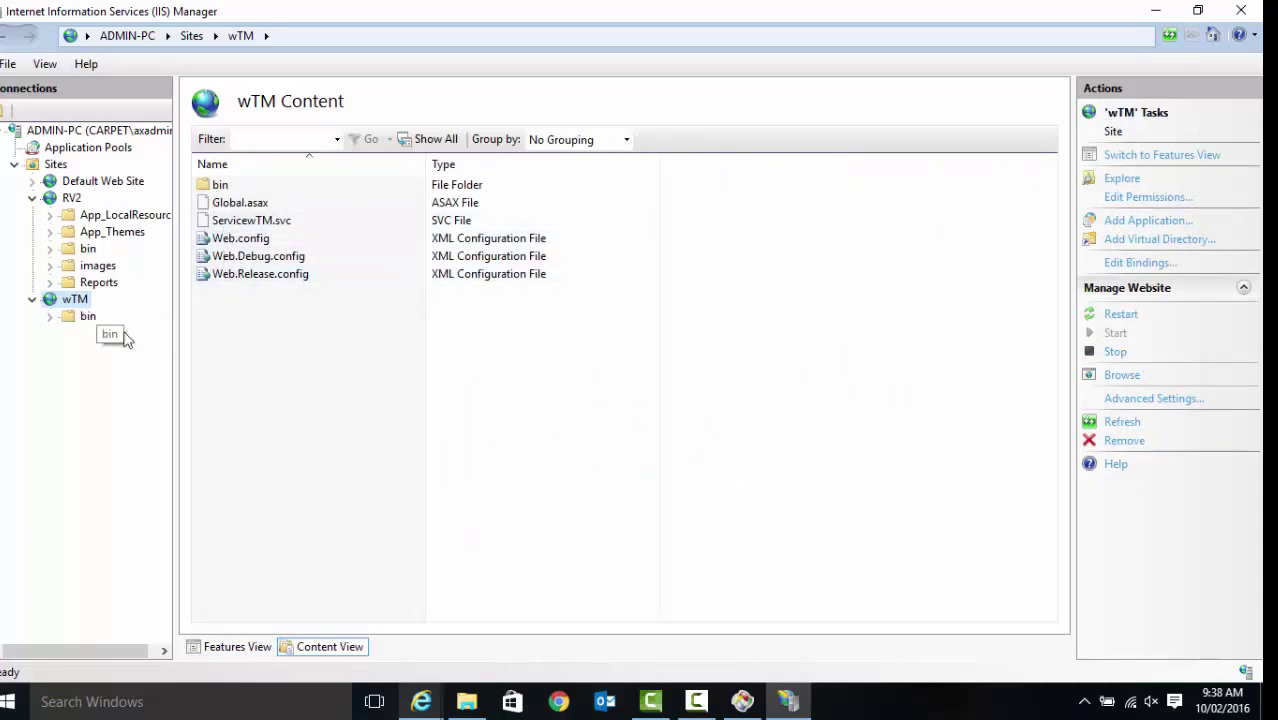
{"action": "left_click", "coordinate": [416, 688]}
{"action": "left_click", "coordinate": [348, 588]}
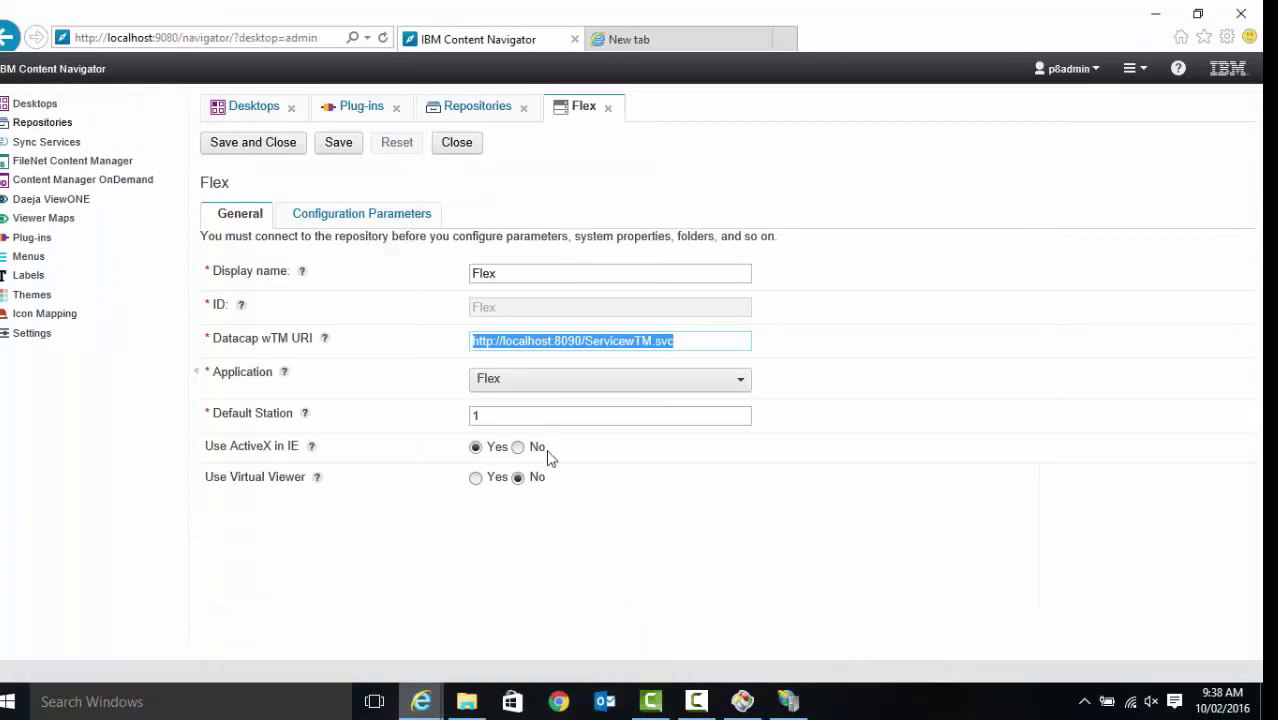
Close the Flex repository settings and open the Desktops list
{"action": "left_click", "coordinate": [684, 342]}
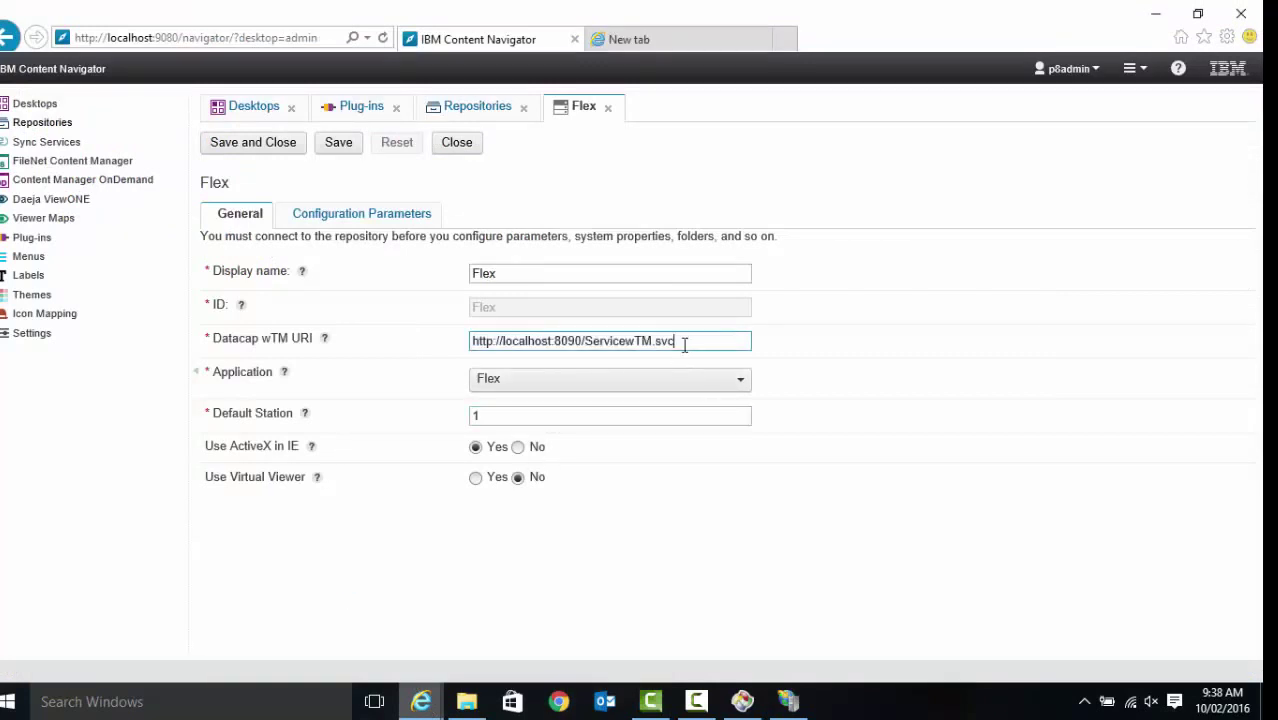
{"action": "left_click", "coordinate": [456, 146]}
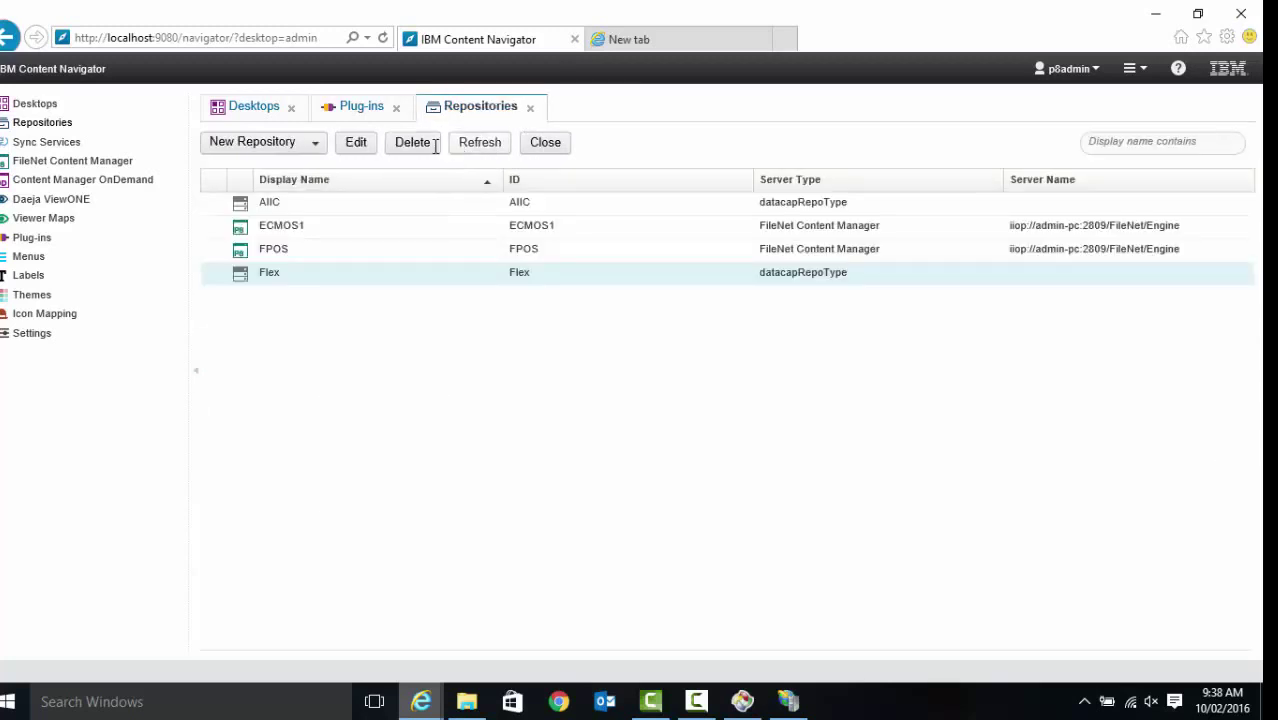
{"action": "left_click", "coordinate": [262, 115]}
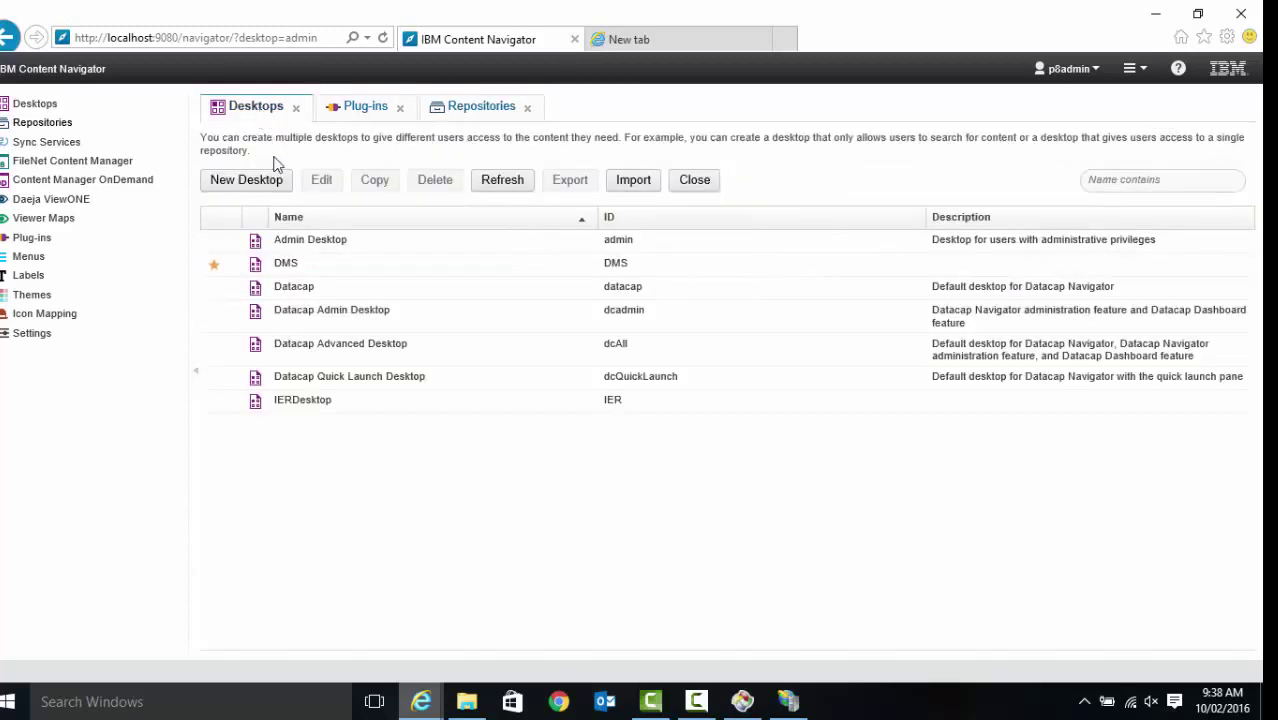
Step through the datacap, dcadmin, dcAll and dcQuickLaunch desktops, then select 'admin' in the URL
{"action": "left_click", "coordinate": [311, 286]}
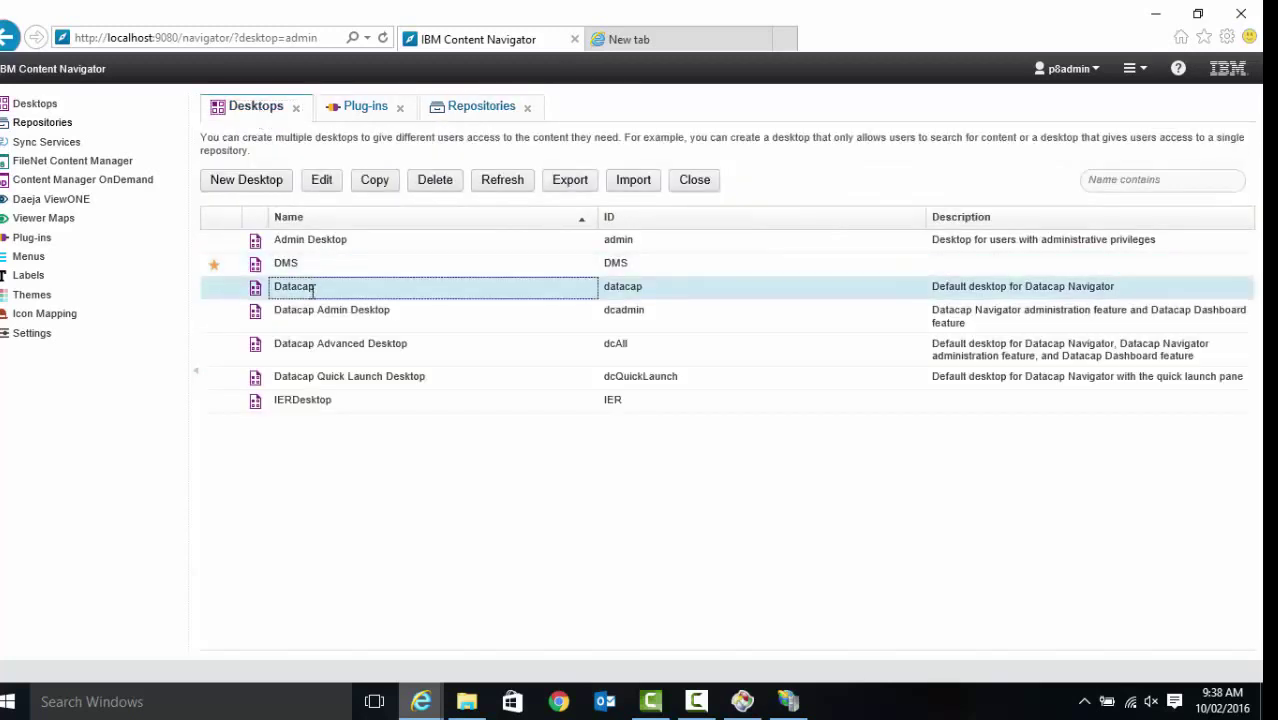
{"action": "left_click", "coordinate": [322, 328]}
{"action": "left_click", "coordinate": [328, 341]}
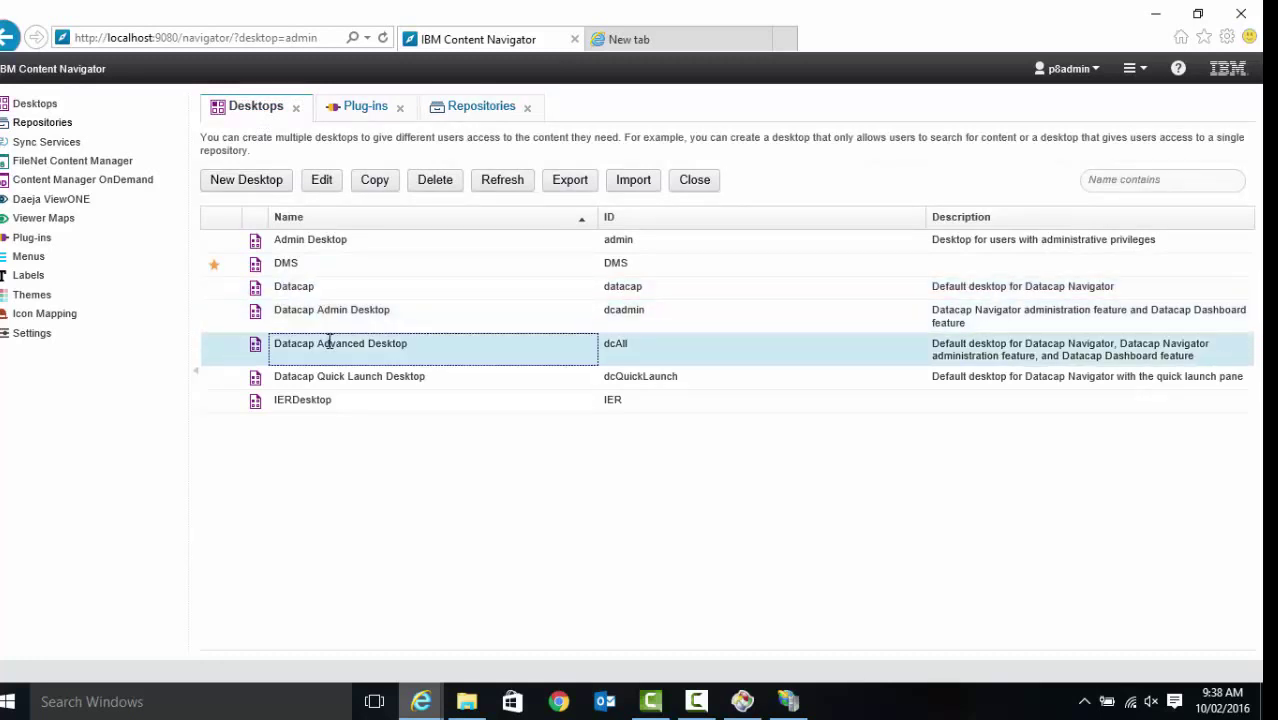
{"action": "left_click", "coordinate": [349, 377]}
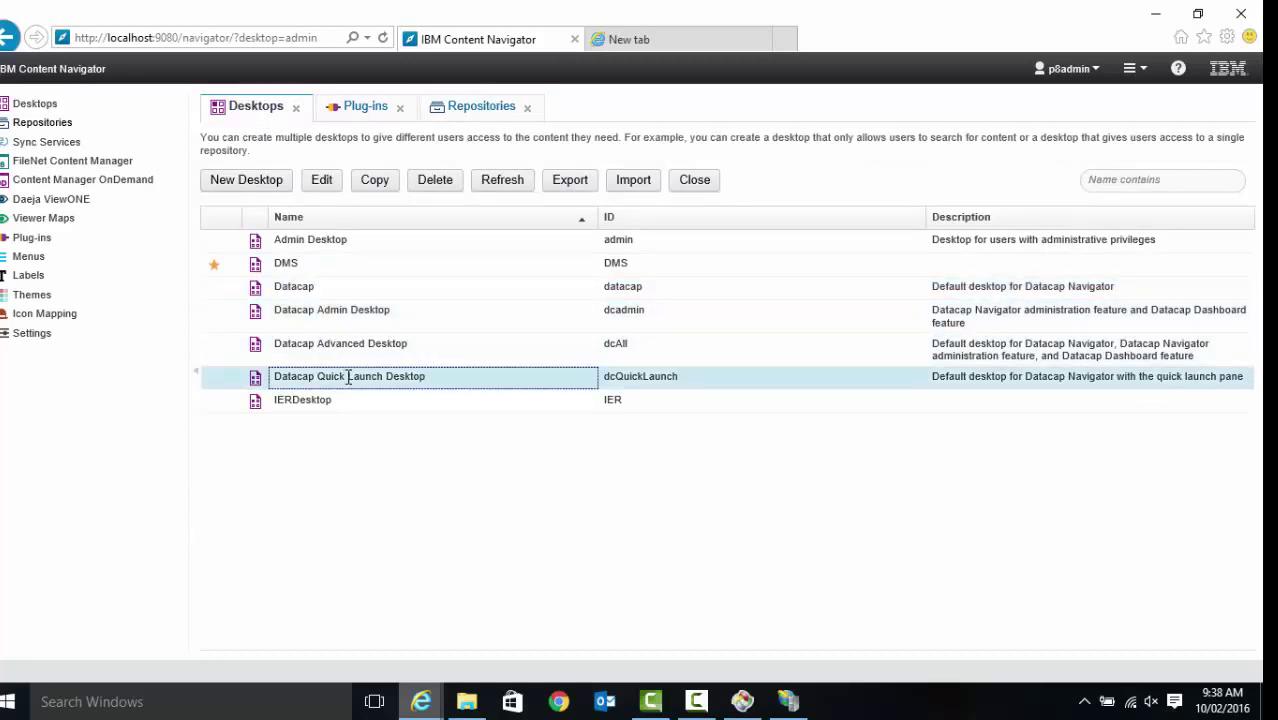
{"action": "key", "text": "Up"}
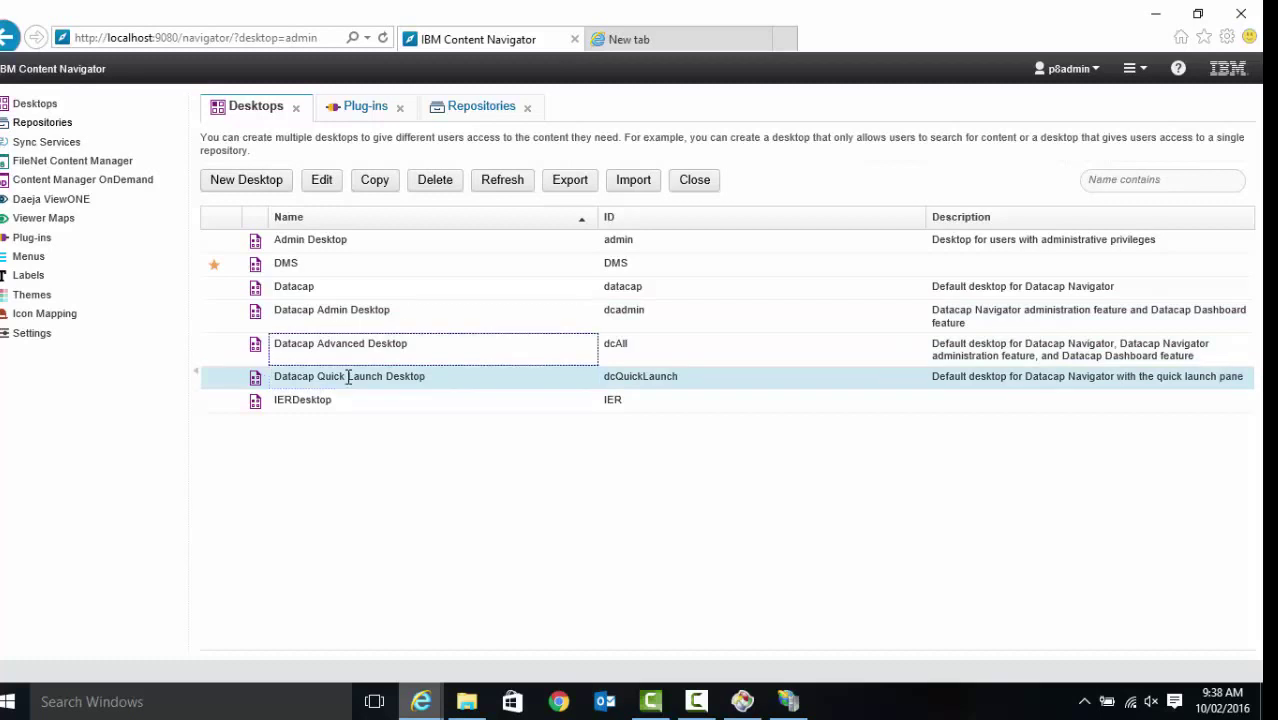
{"action": "key", "text": "Up"}
{"action": "key", "text": "Up"}
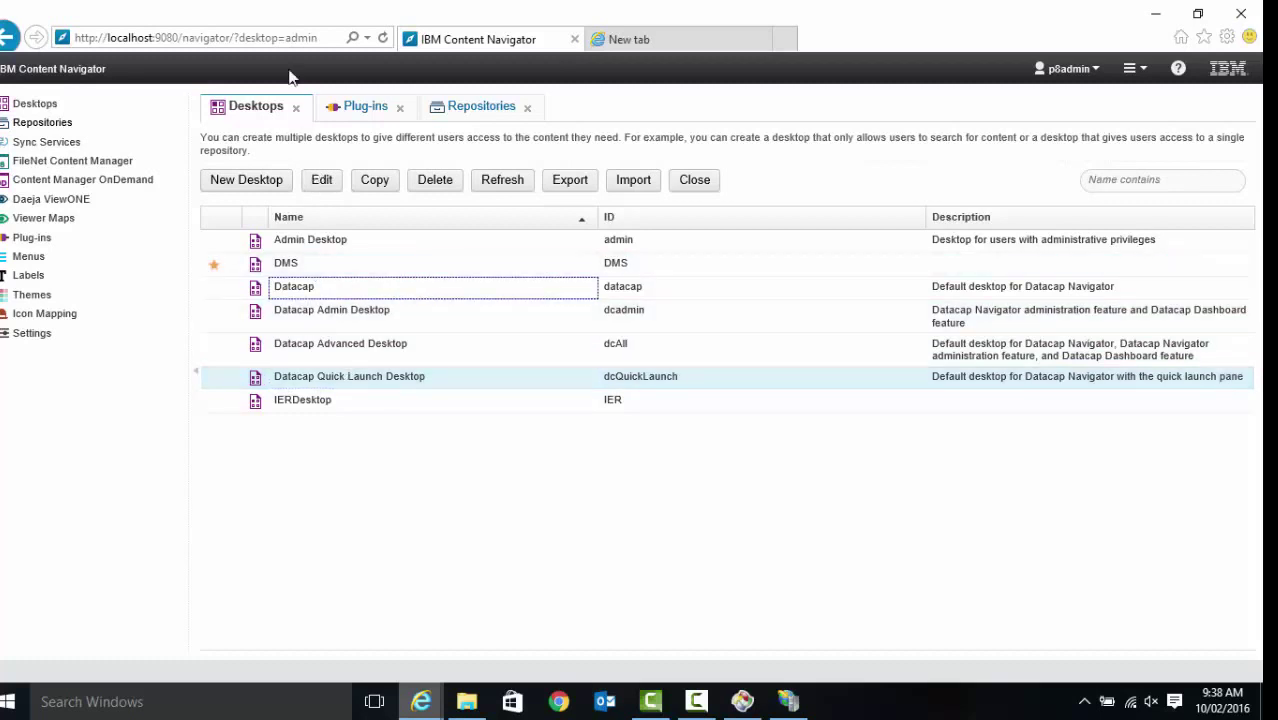
{"action": "double_click", "coordinate": [303, 37]}
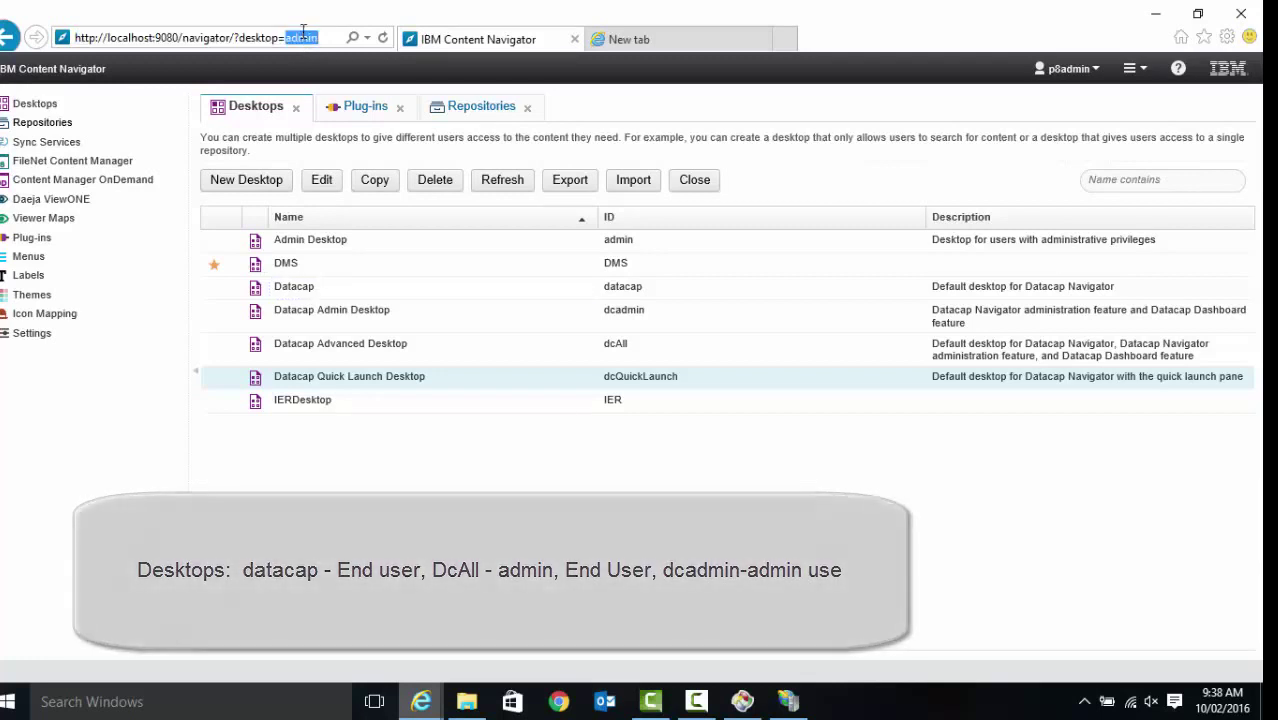
Load the dcadmin desktop and select the Flex workflow
{"action": "type", "text": "dcadmin"}
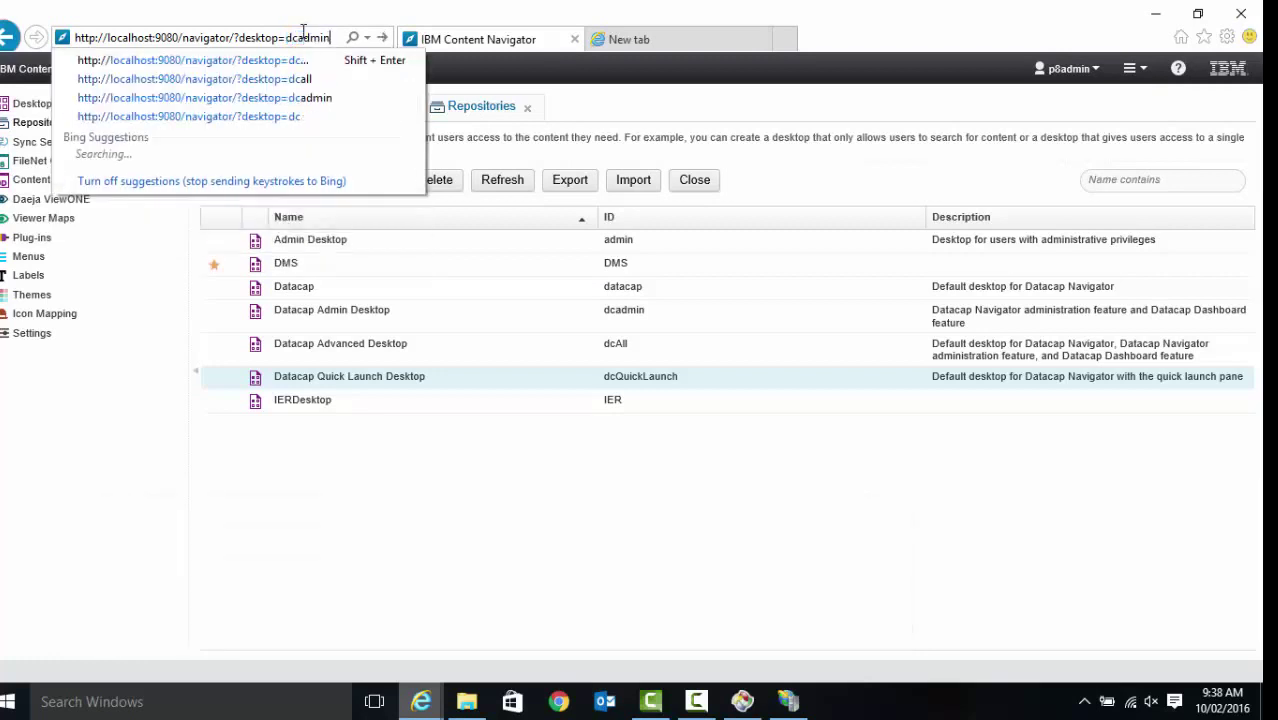
{"action": "key", "text": "Return"}
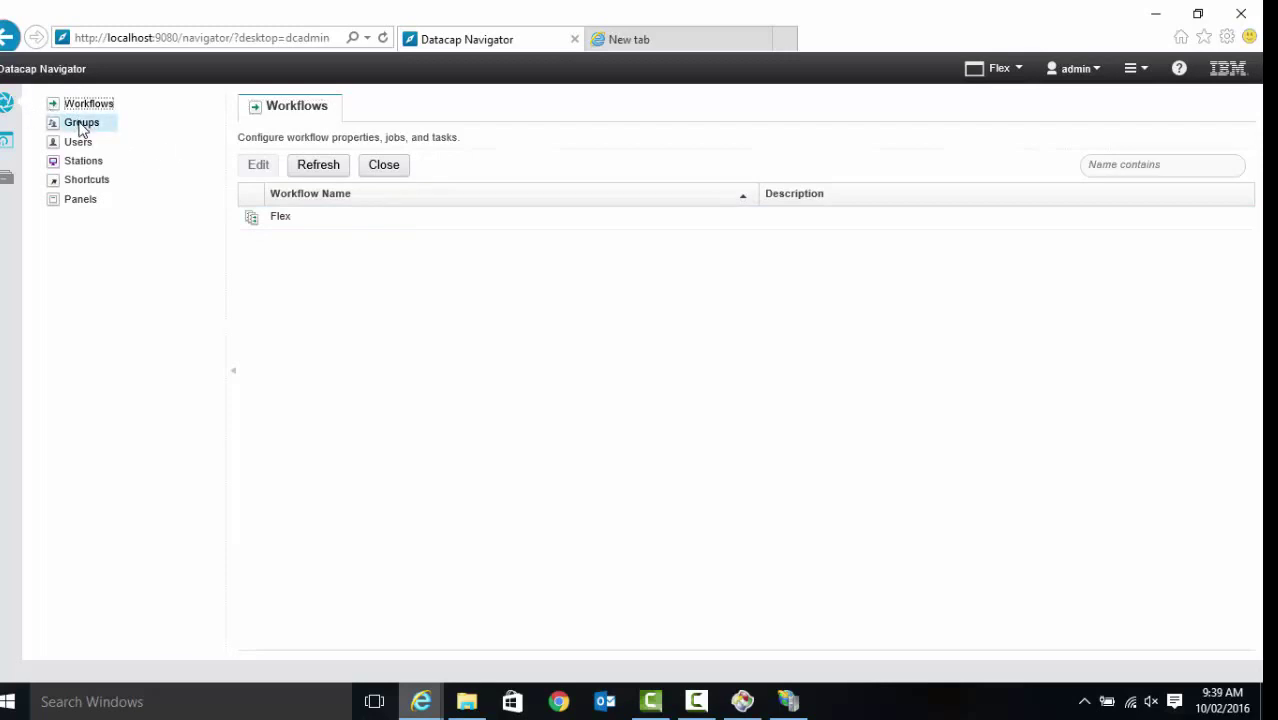
{"action": "left_click", "coordinate": [265, 225]}
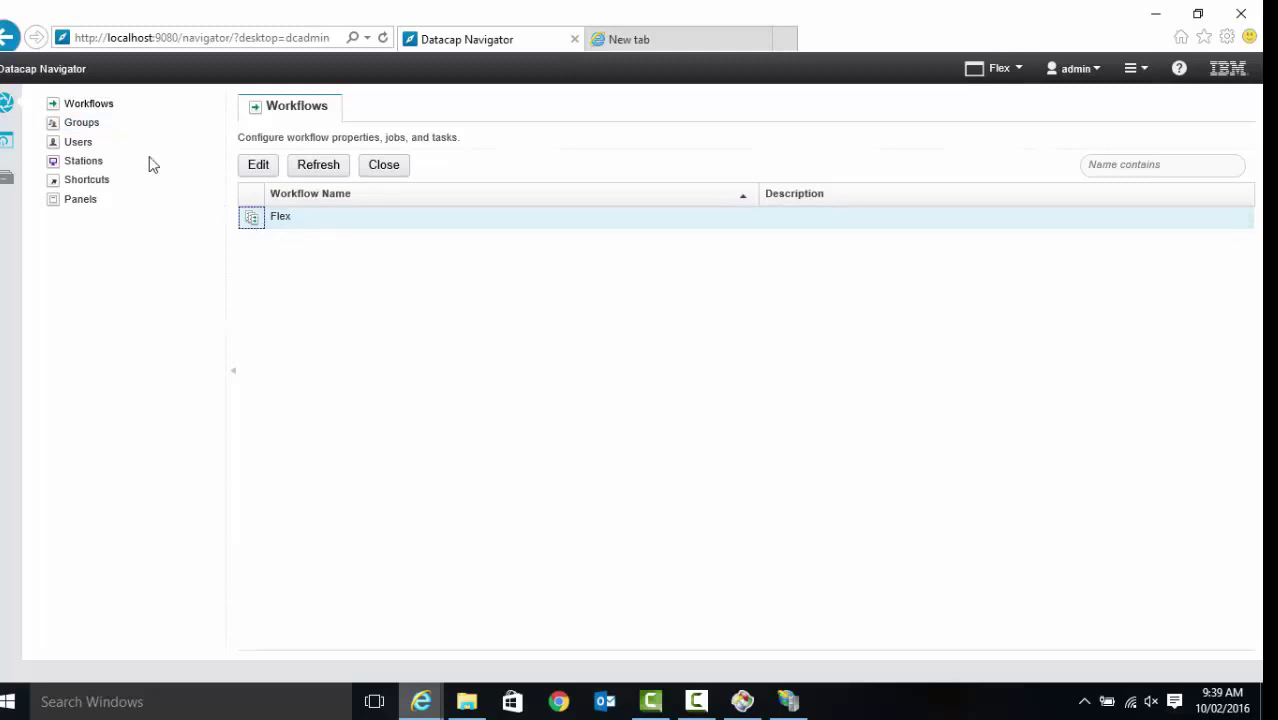
Open the Groups, Users, Stations, Shortcuts and Panels lists for Flex
{"action": "left_click", "coordinate": [80, 124]}
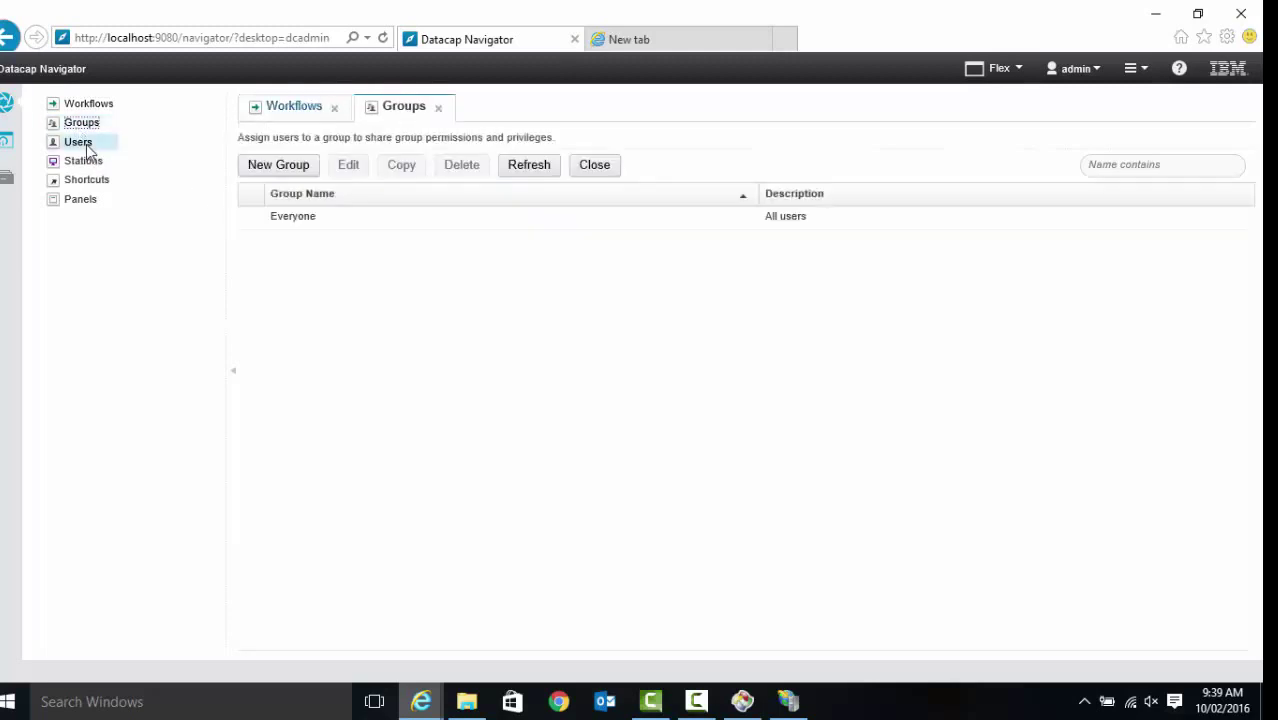
{"action": "left_click", "coordinate": [86, 146]}
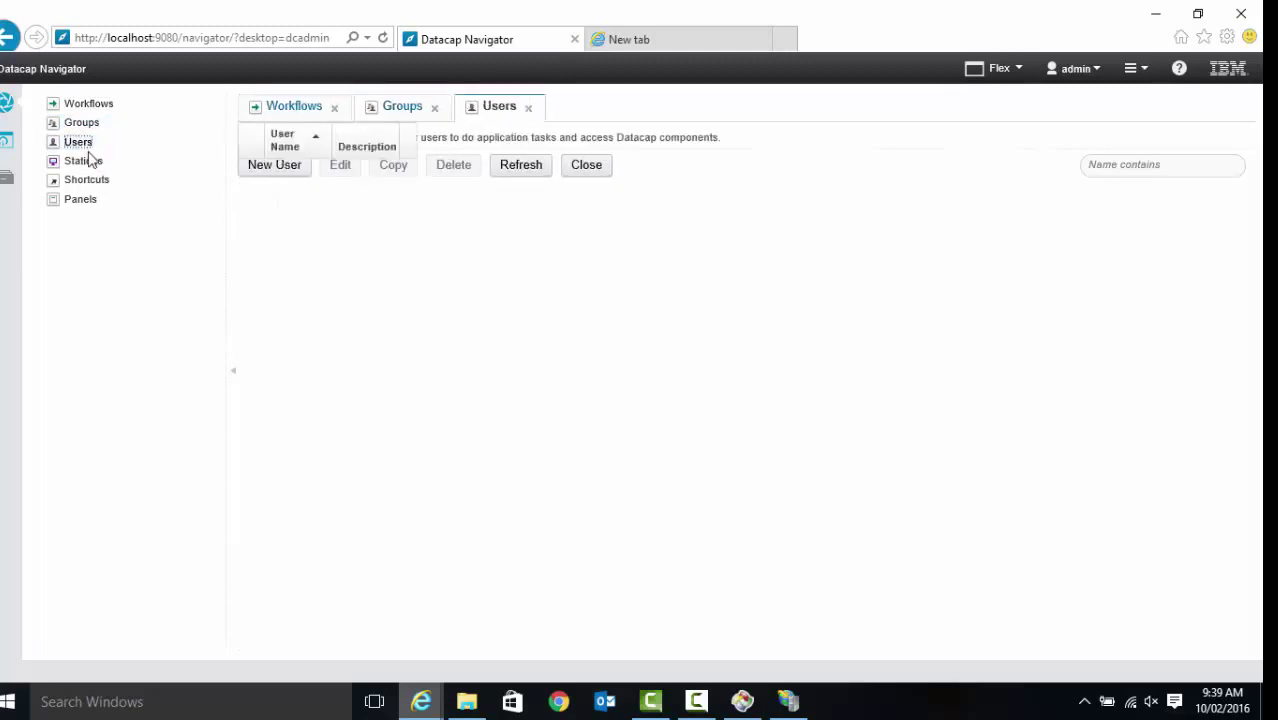
{"action": "left_click", "coordinate": [90, 163]}
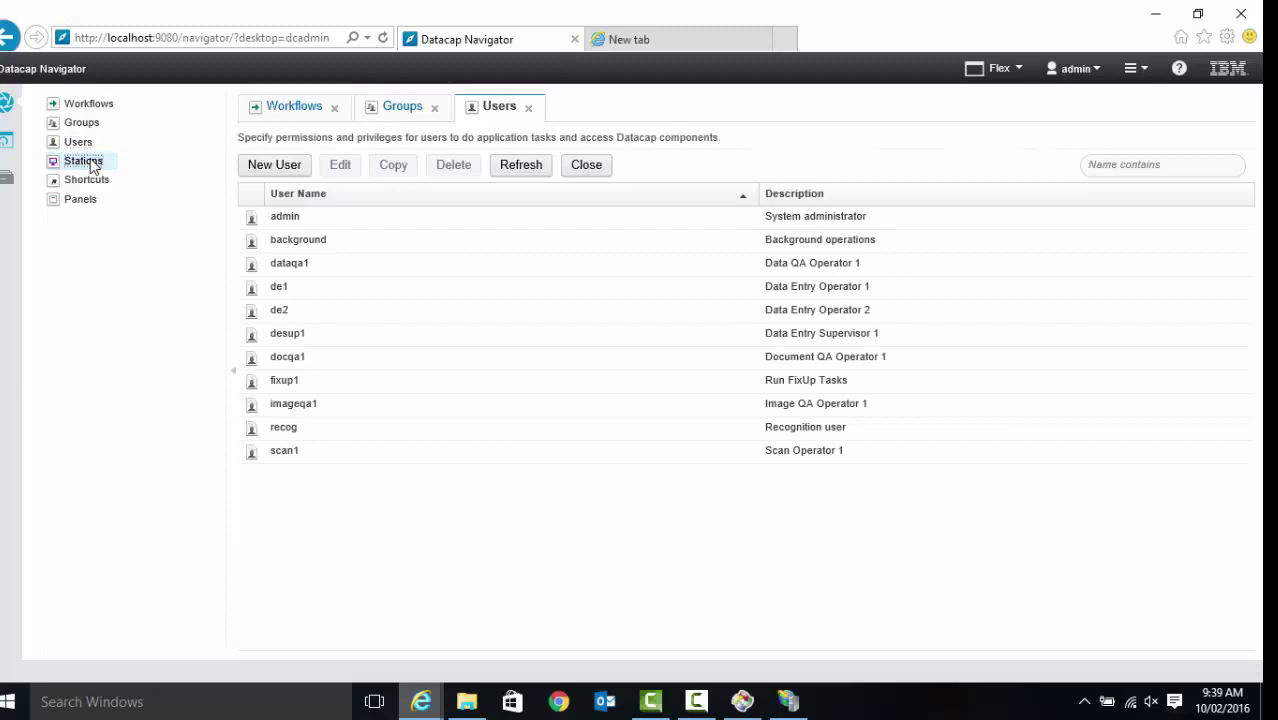
{"action": "left_click", "coordinate": [103, 183]}
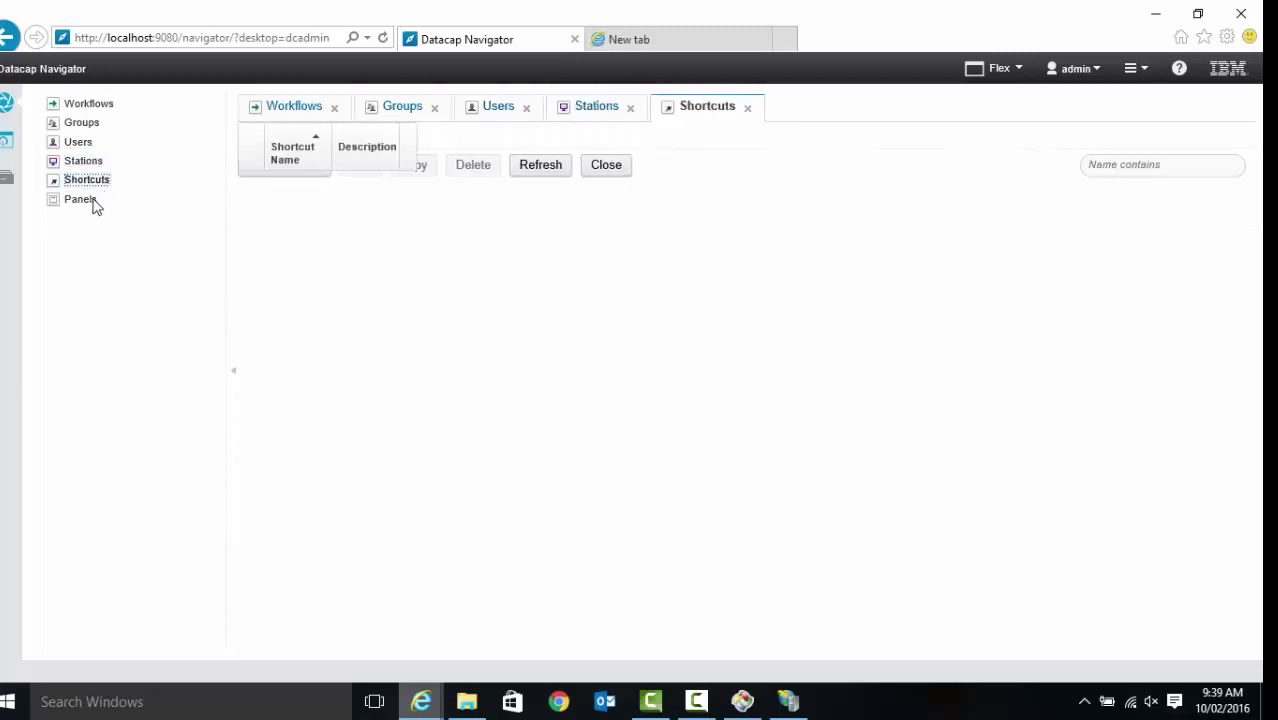
{"action": "left_click", "coordinate": [93, 203]}
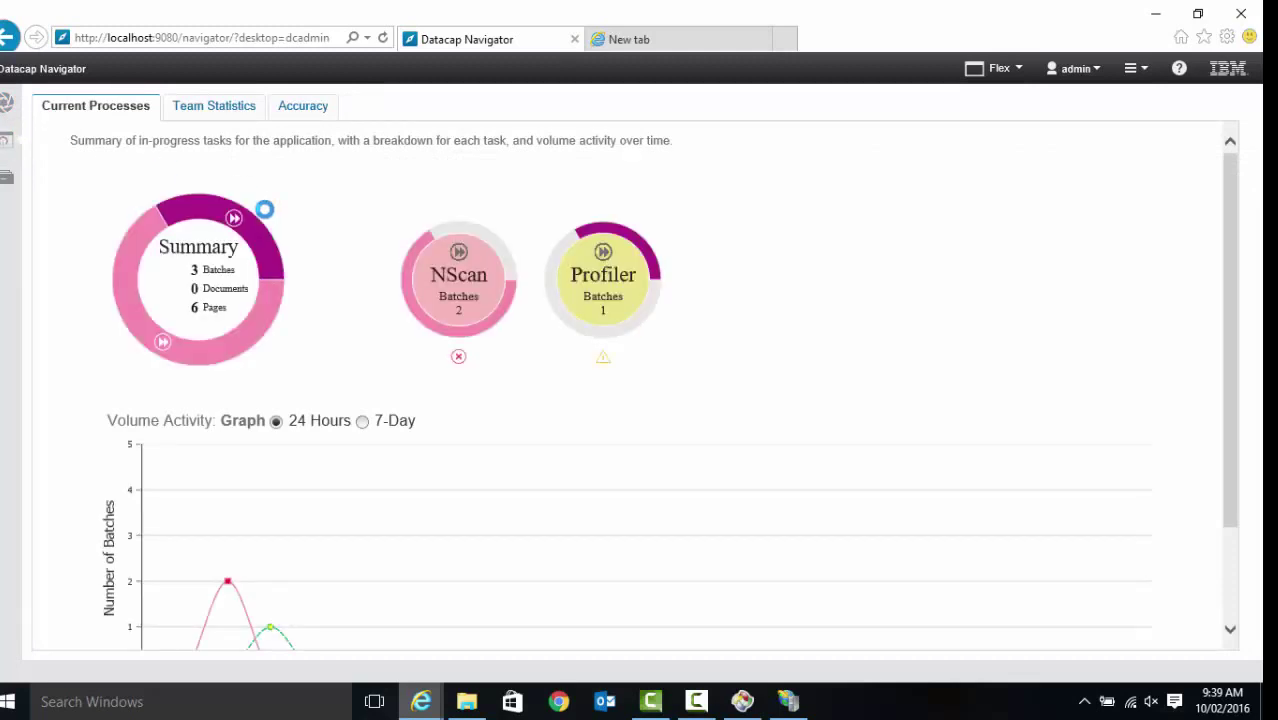
Review the Team Statistics and Accuracy summaries, then return to the administration view
{"action": "mouse_move", "coordinate": [1235, 400]}
{"action": "left_mouse_down"}
{"action": "mouse_move", "coordinate": [1235, 493]}
{"action": "mouse_move", "coordinate": [1235, 400]}
{"action": "left_mouse_up"}
{"action": "left_click", "coordinate": [222, 114]}
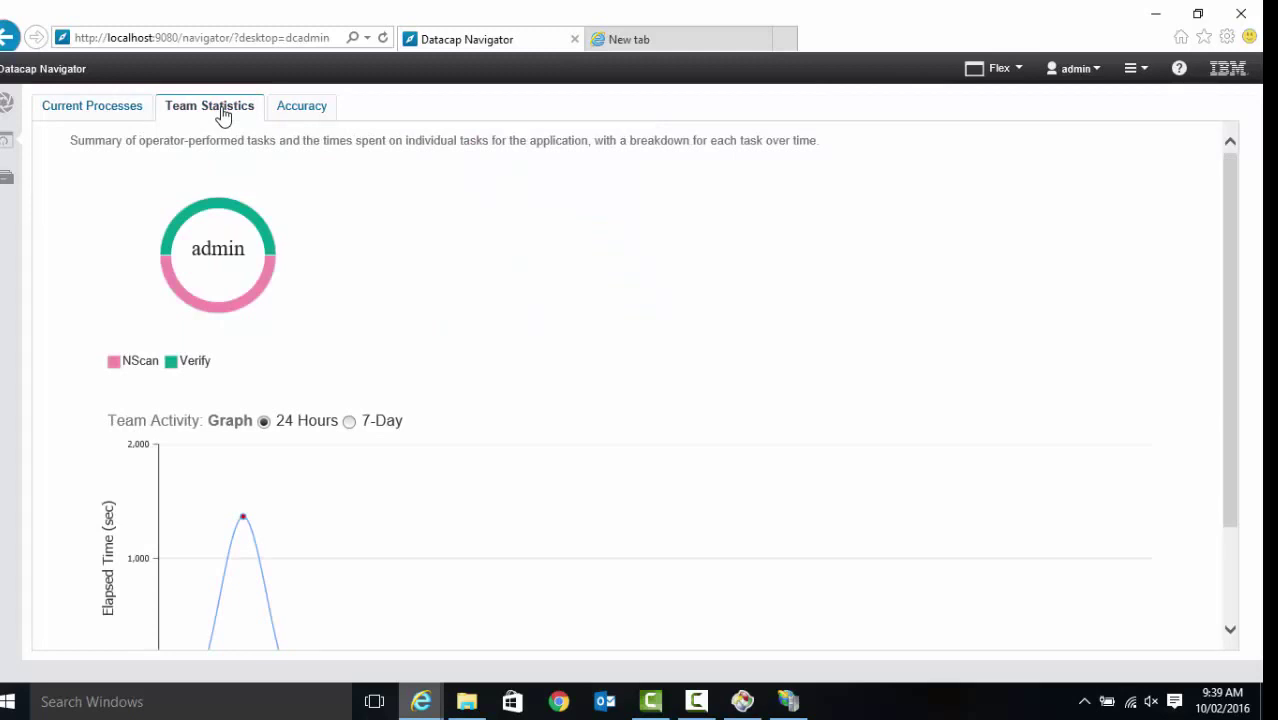
{"action": "left_click", "coordinate": [289, 110]}
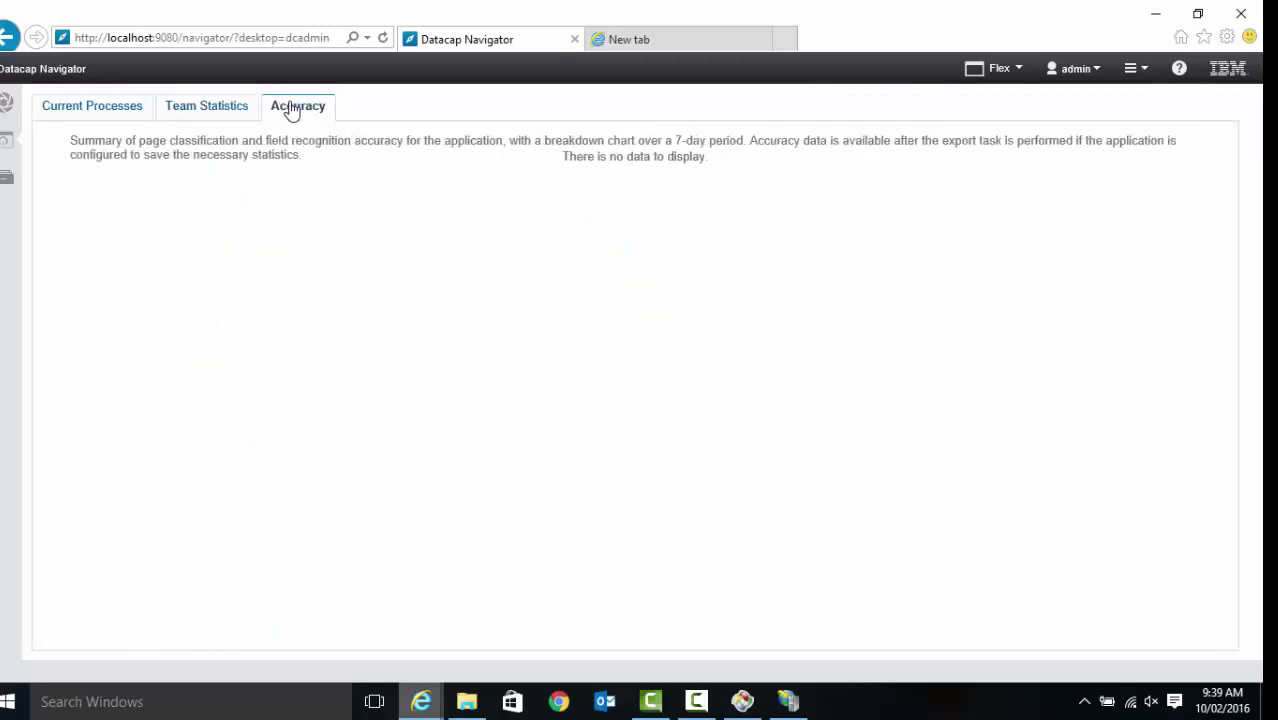
{"action": "left_click", "coordinate": [6, 142]}
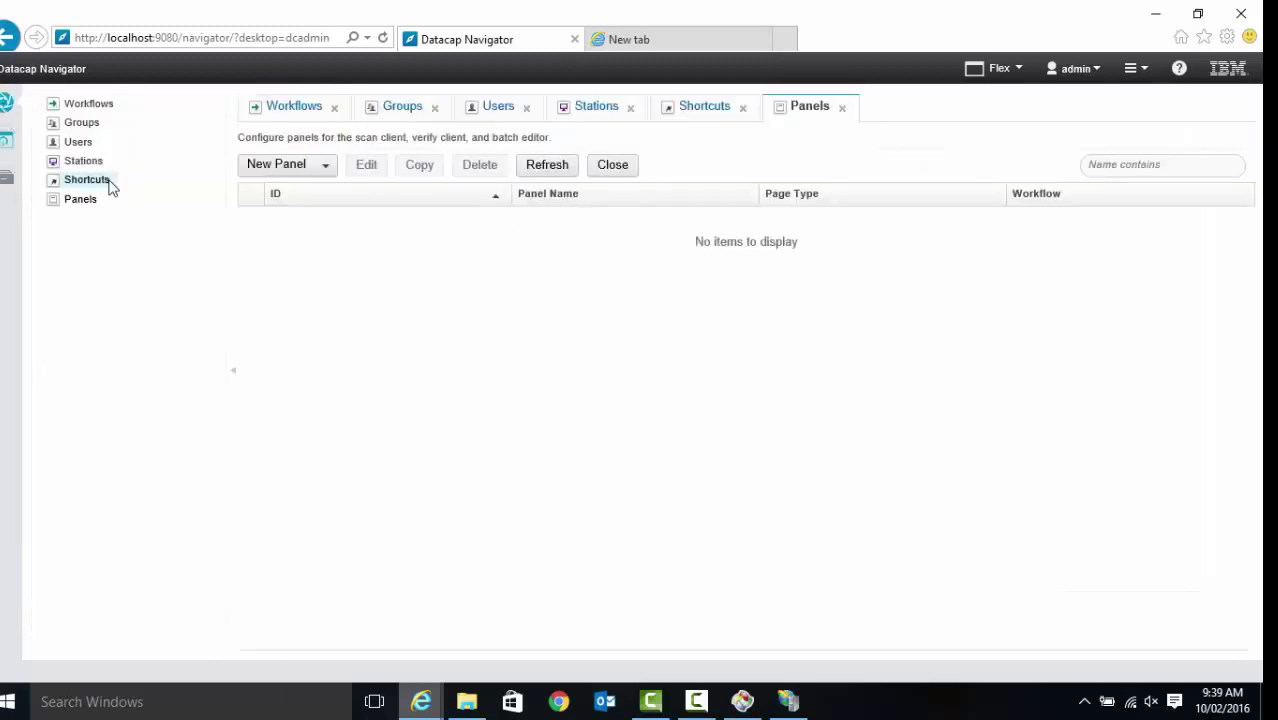
Replace dcadmin with dcAll in the address and select the on-hold batch with queue ID 2
{"action": "double_click", "coordinate": [308, 38]}
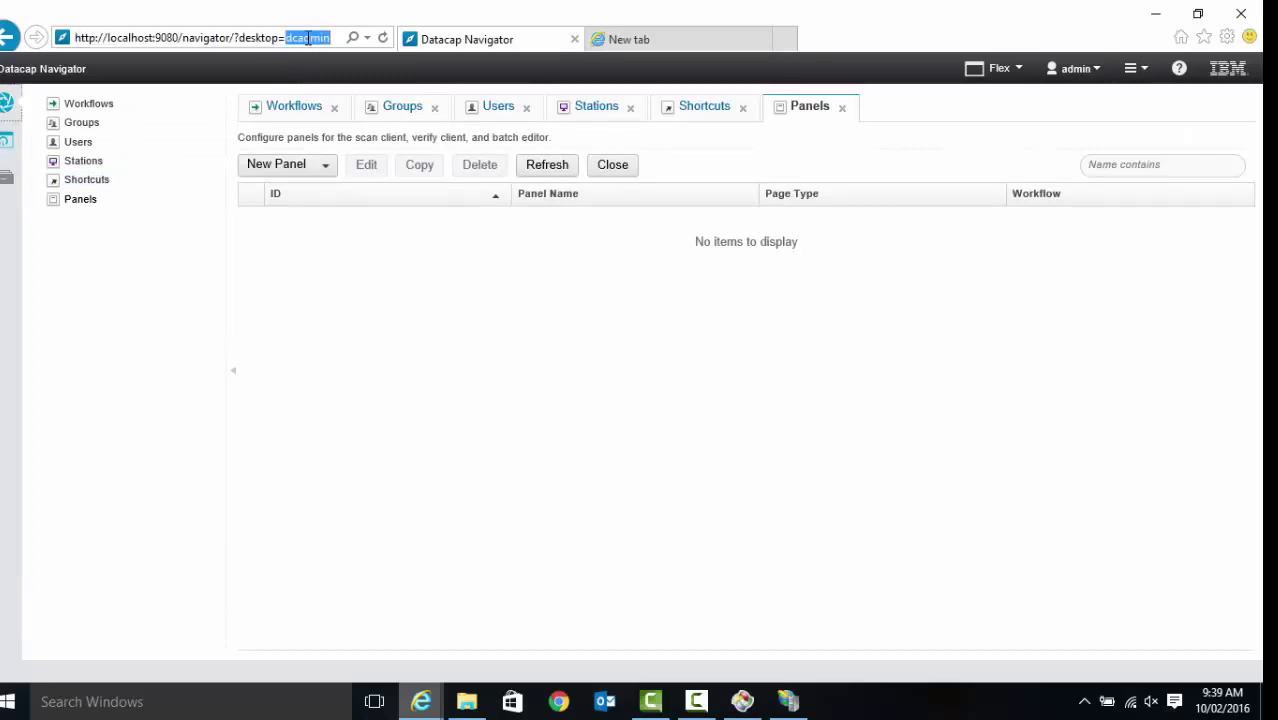
{"action": "type", "text": "dcA"}
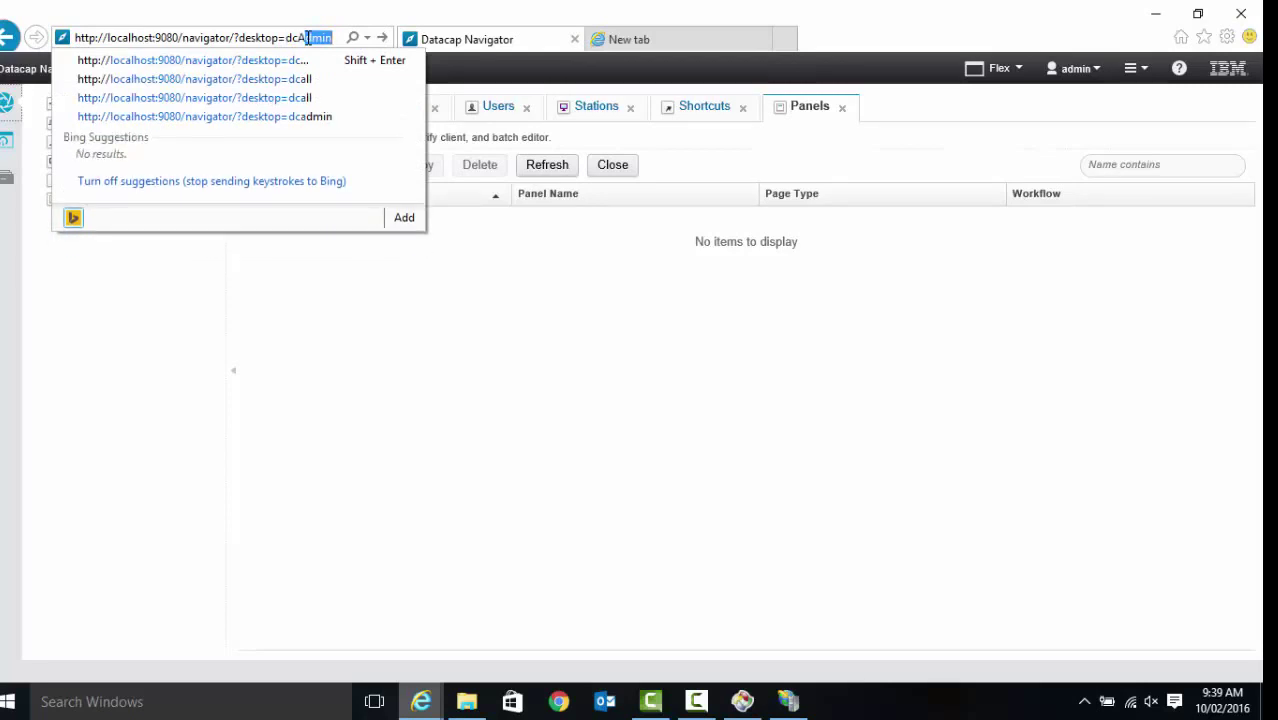
{"action": "type", "text": "ll"}
{"action": "key", "text": "Return"}
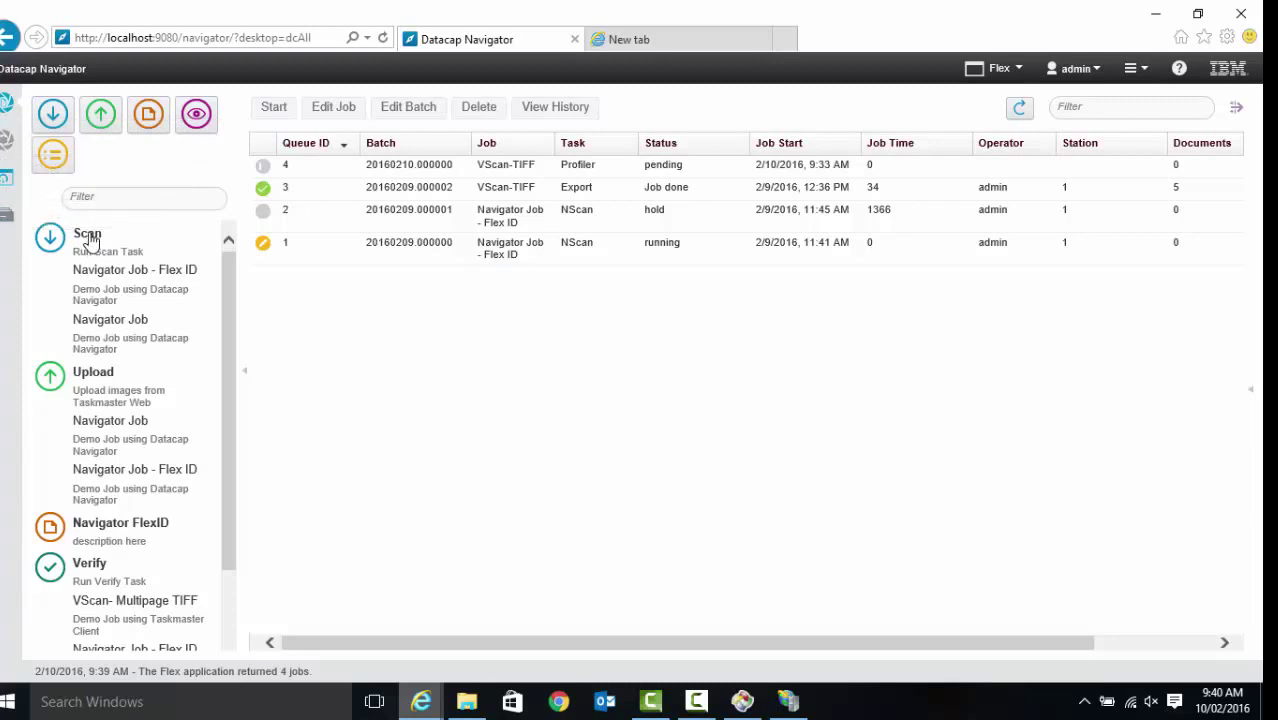
{"action": "left_click", "coordinate": [280, 226]}
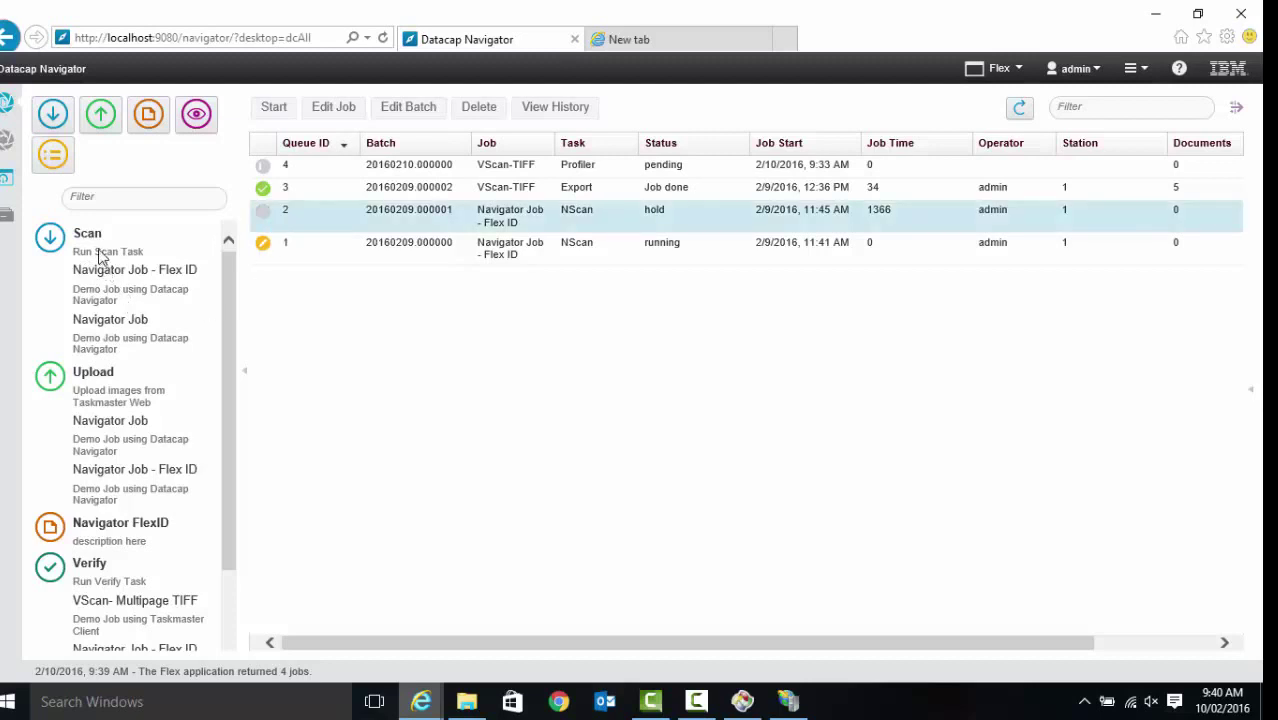
Start a Navigator Job - Flex ID scan, keeping Lenovo EasyCamera TWAIN as the source
{"action": "left_click", "coordinate": [135, 268]}
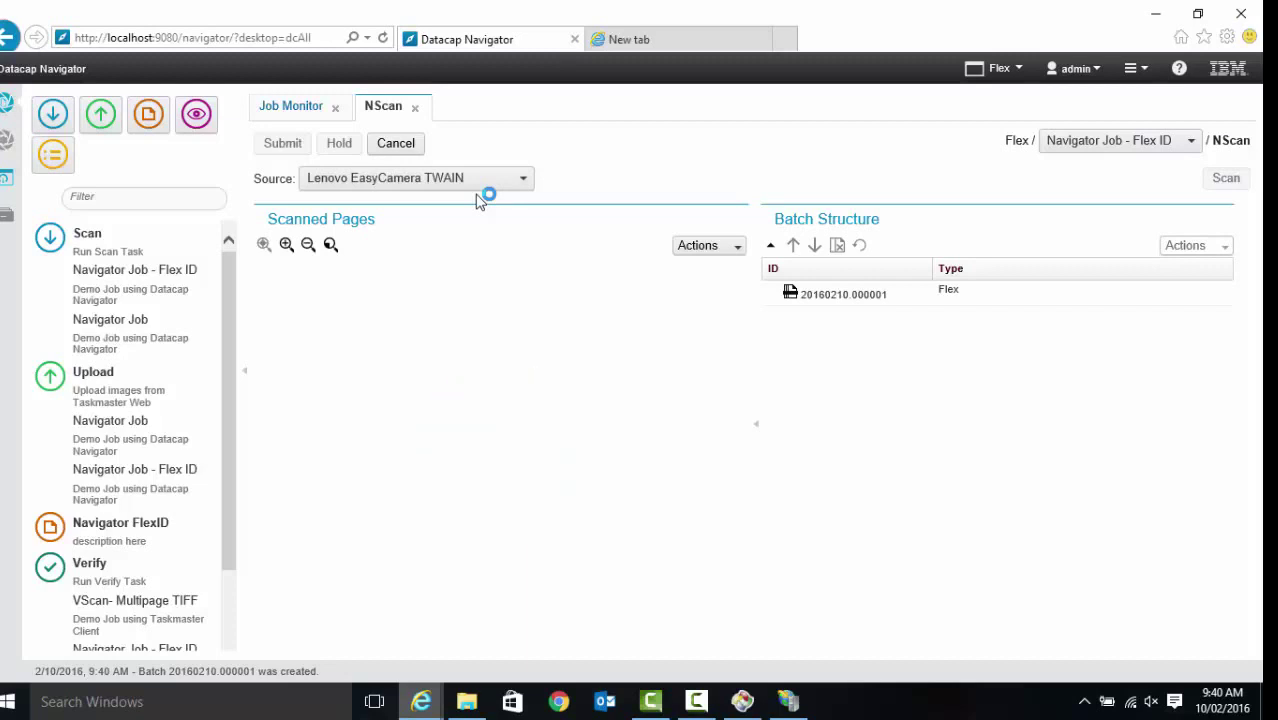
{"action": "left_click", "coordinate": [476, 186]}
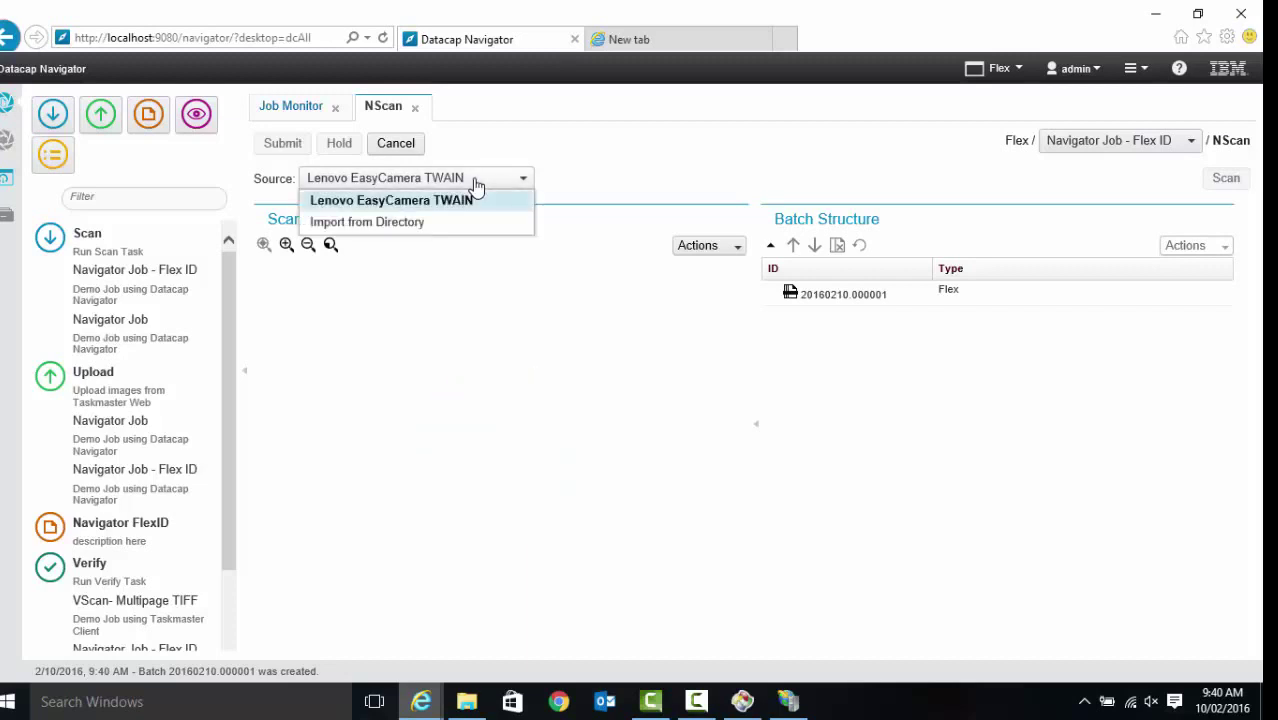
{"action": "left_click", "coordinate": [476, 186]}
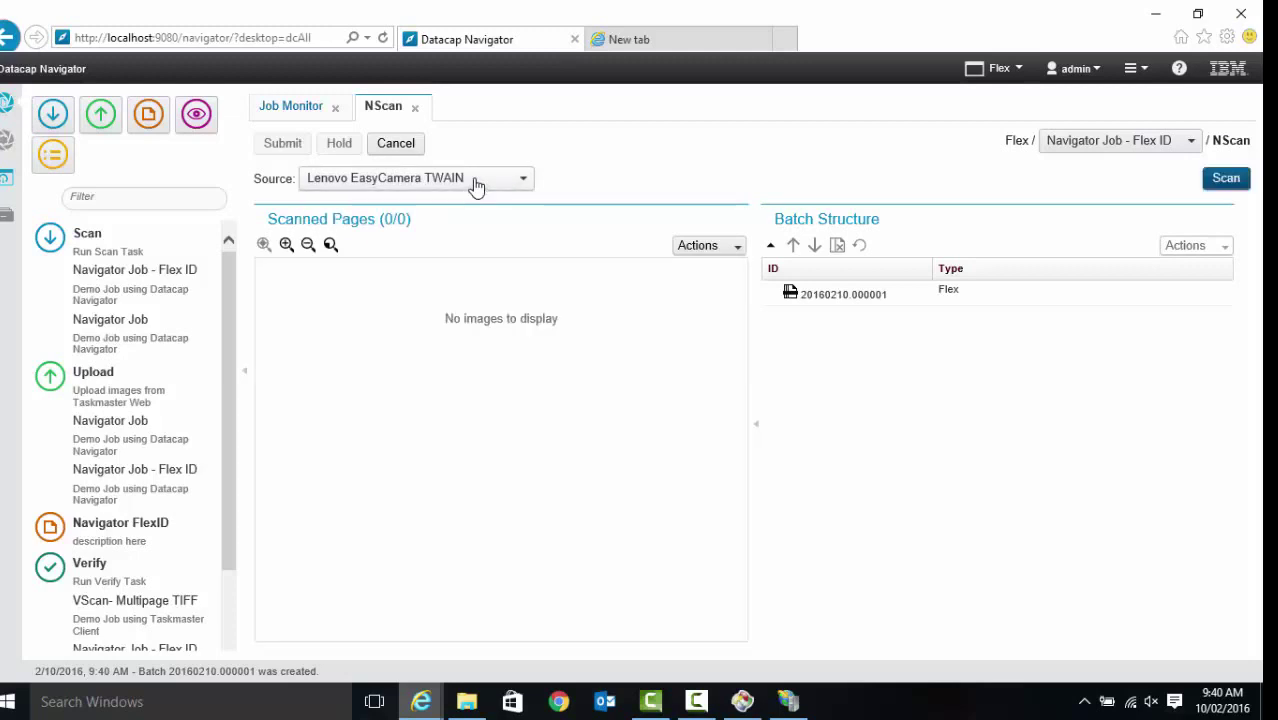
{"action": "left_click", "coordinate": [476, 186]}
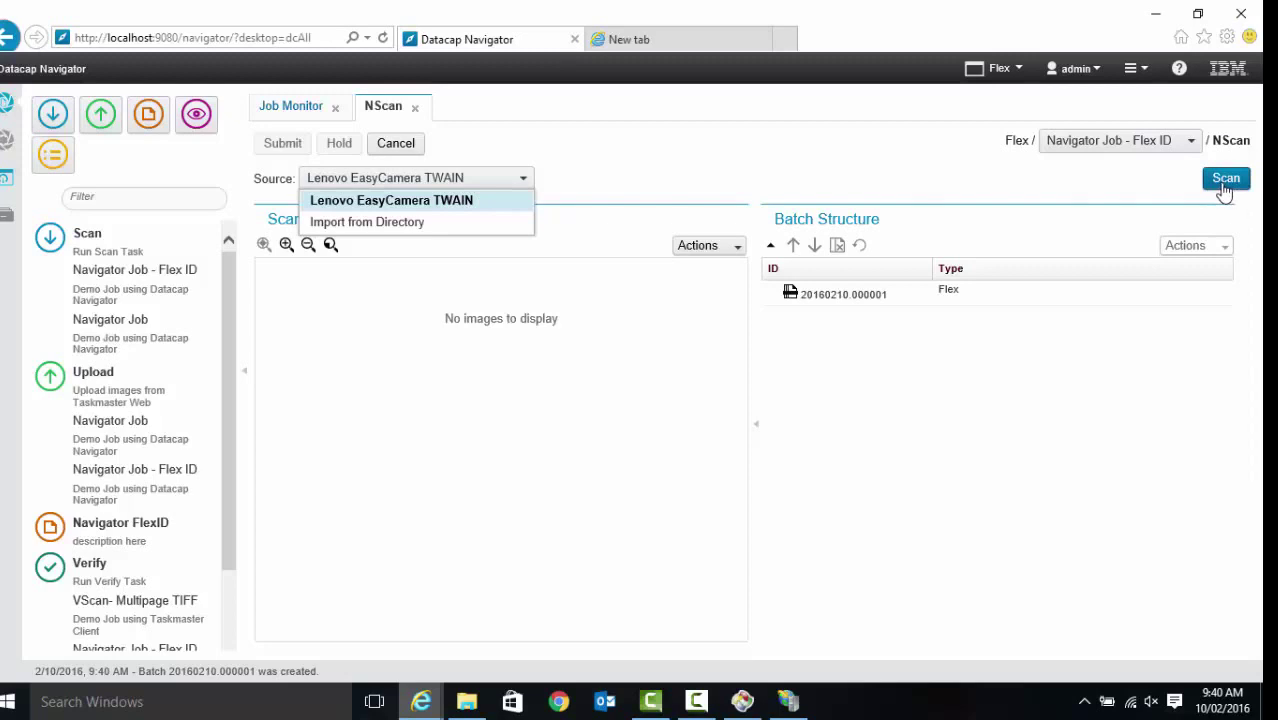
{"action": "left_click_drag", "start_coordinate": [228, 436], "coordinate": [248, 416]}
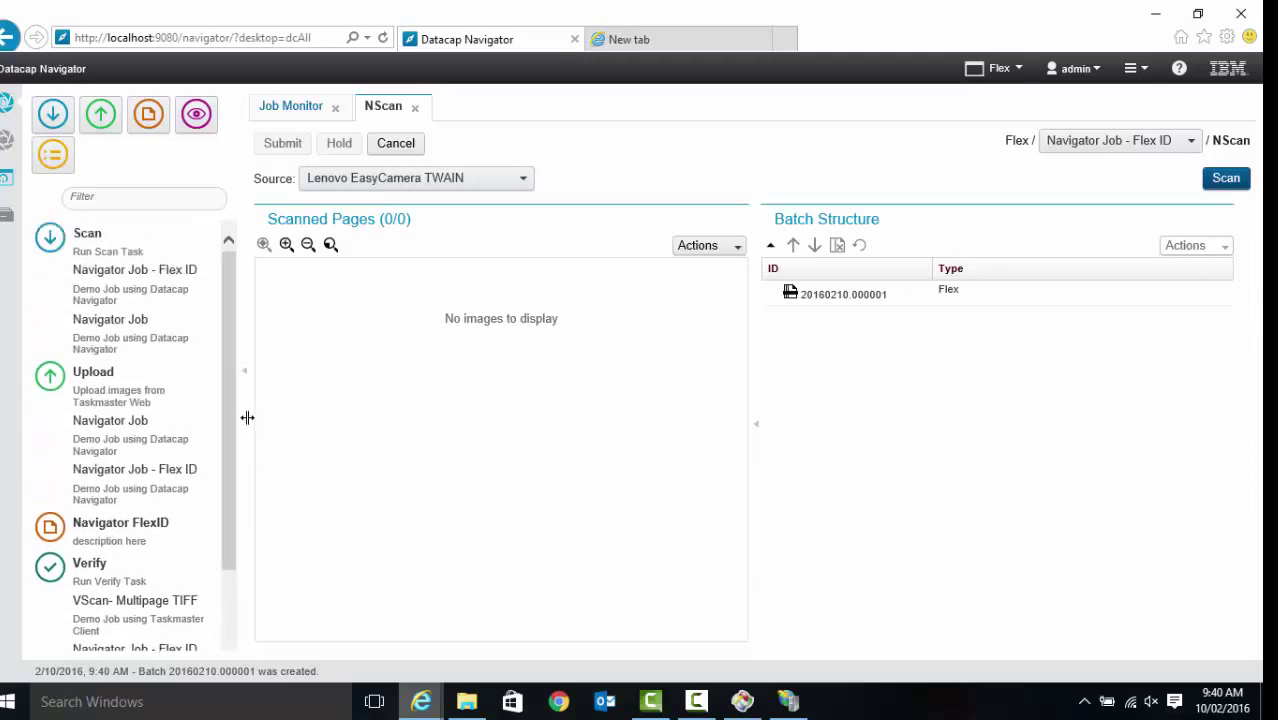
{"action": "left_click", "coordinate": [289, 113]}
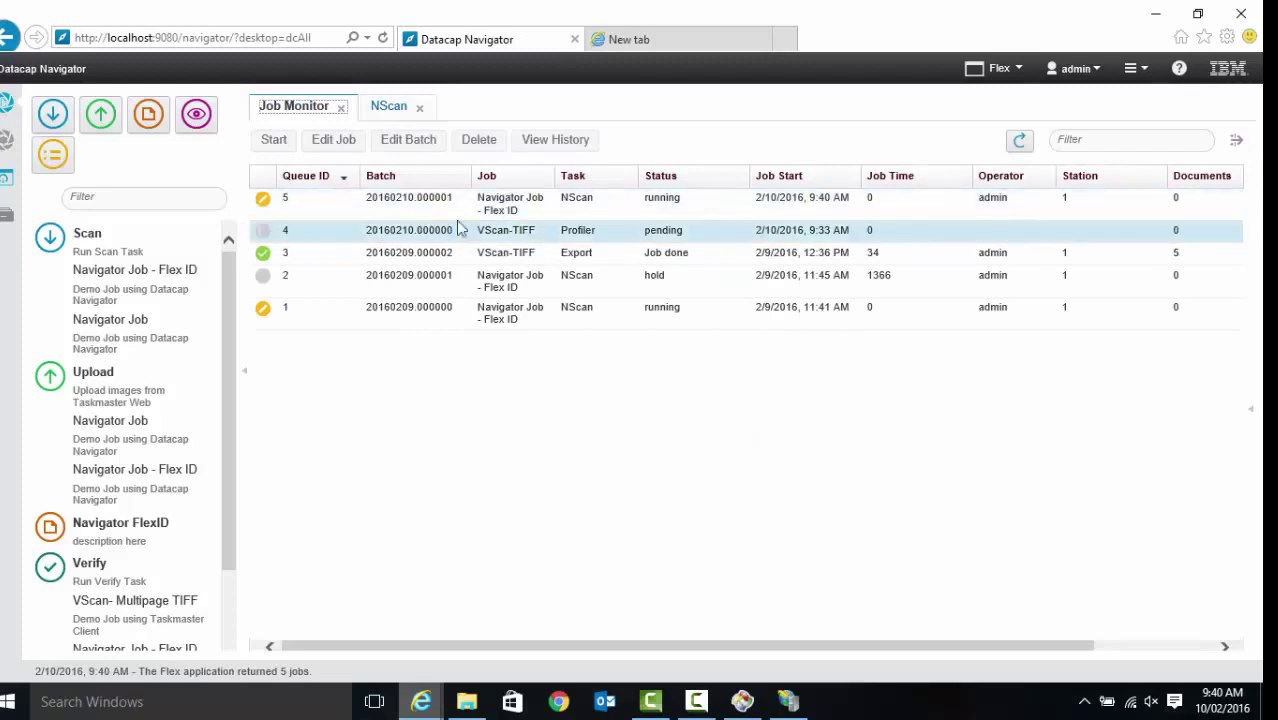
{"action": "left_click", "coordinate": [514, 253]}
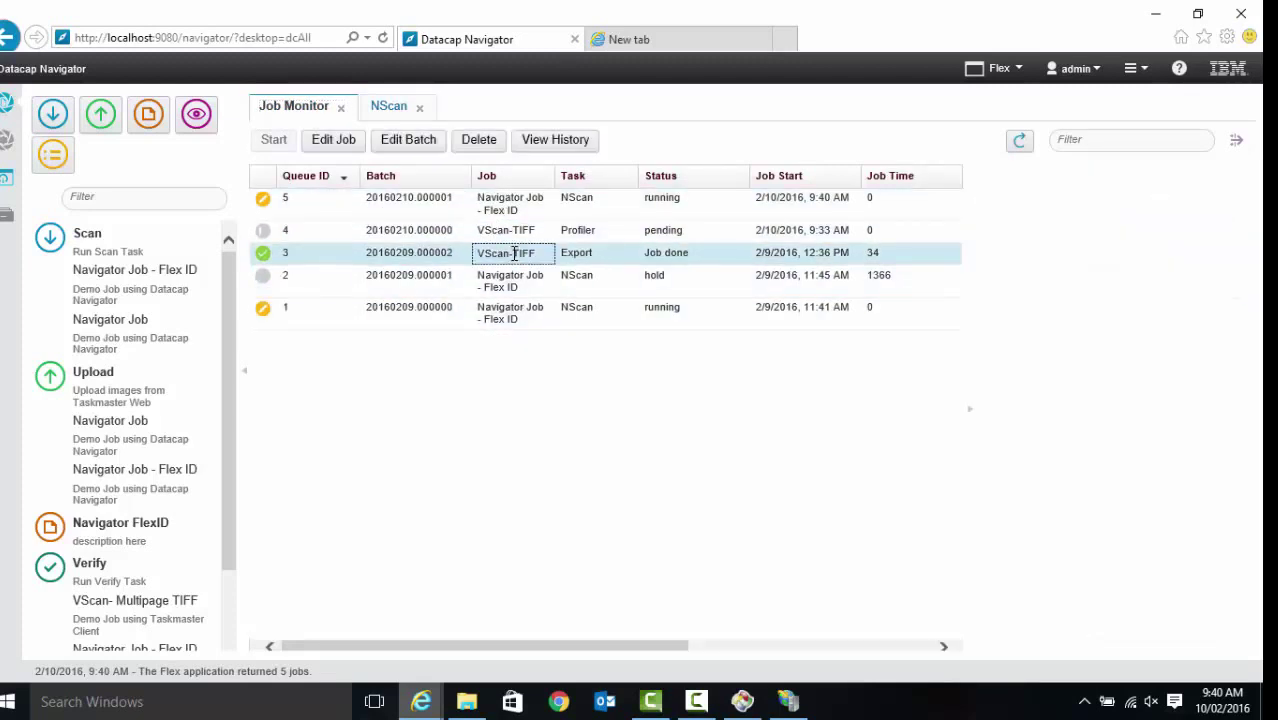
{"action": "left_click", "coordinate": [510, 203]}
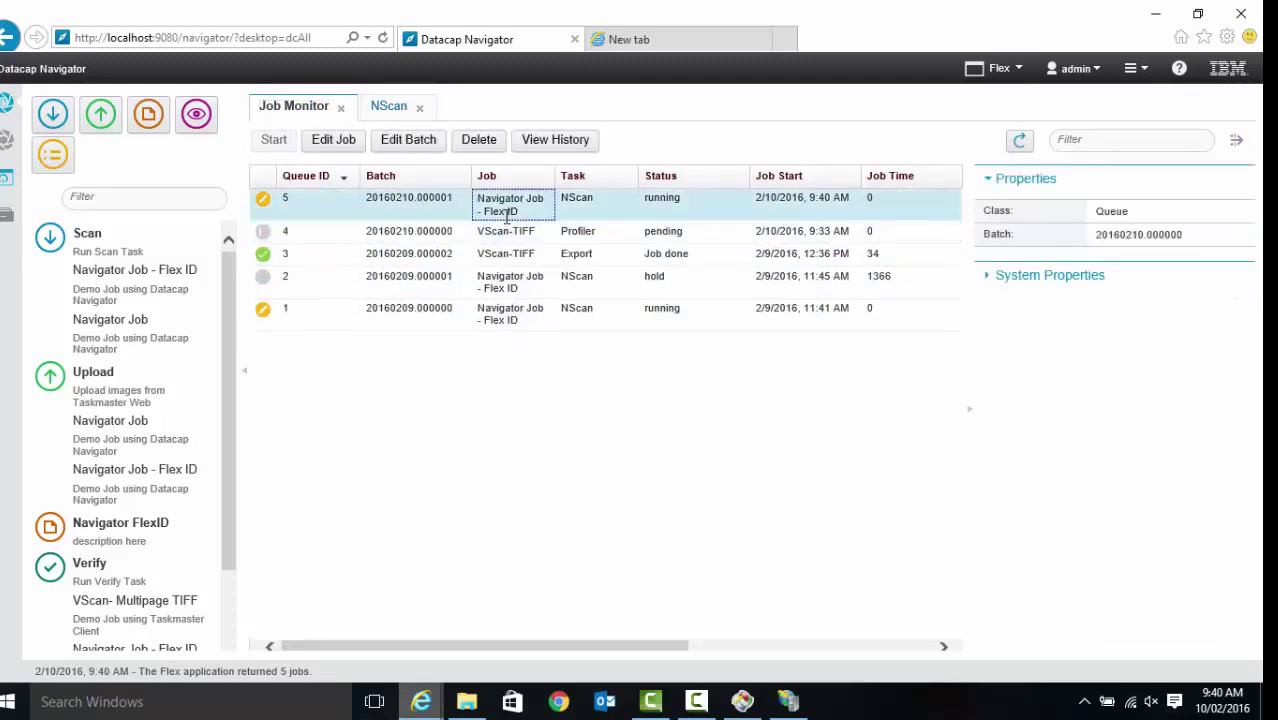
{"action": "left_click", "coordinate": [516, 256]}
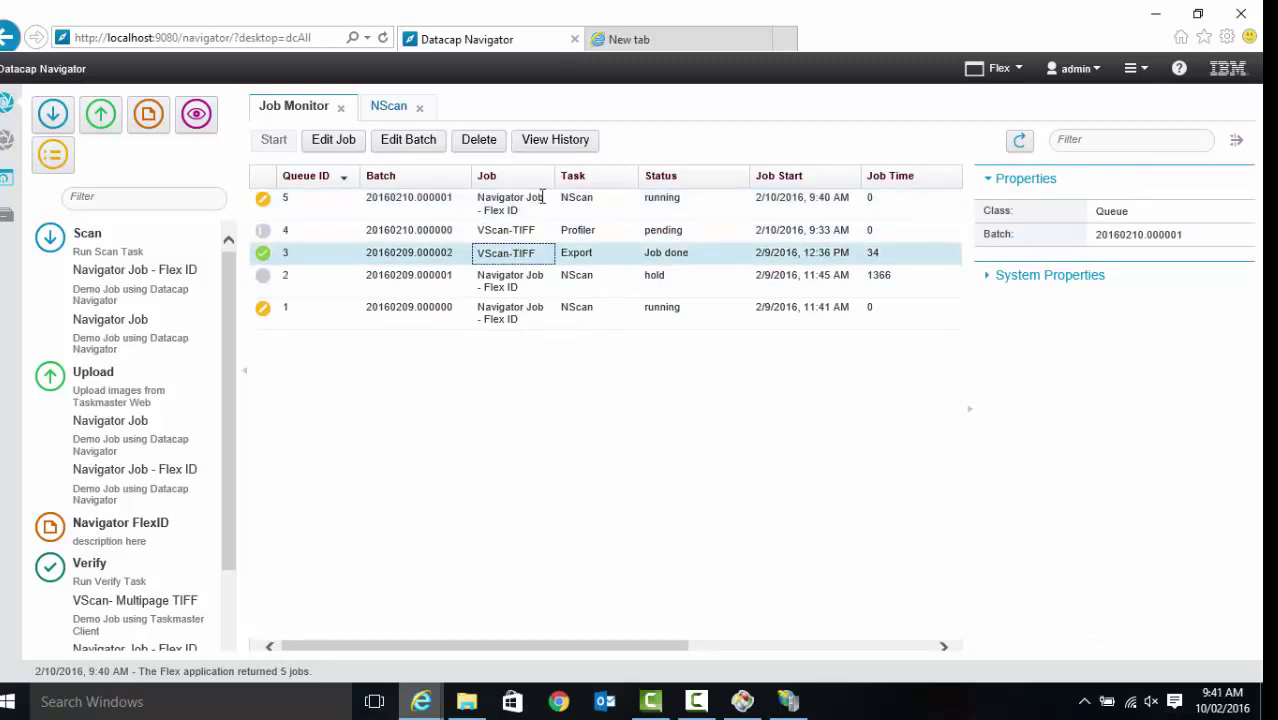
{"action": "left_click", "coordinate": [552, 142]}
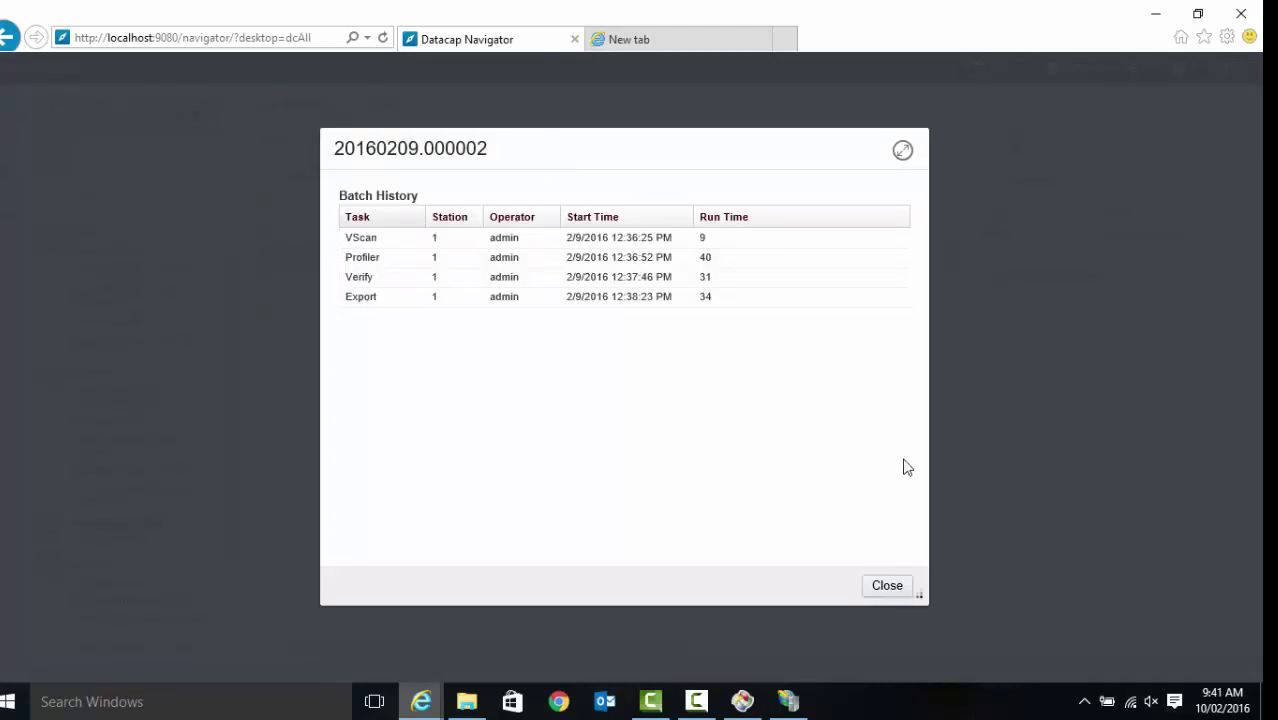
{"action": "left_click", "coordinate": [895, 589]}
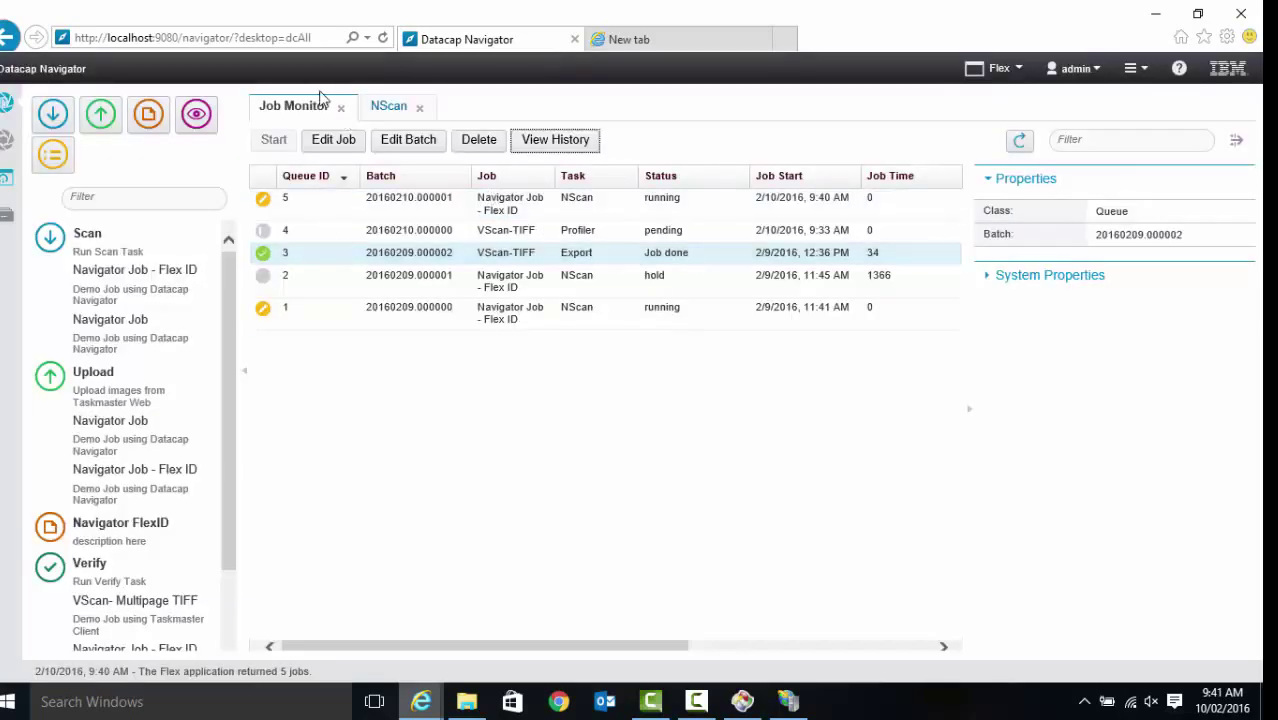
{"action": "left_click", "coordinate": [52, 116]}
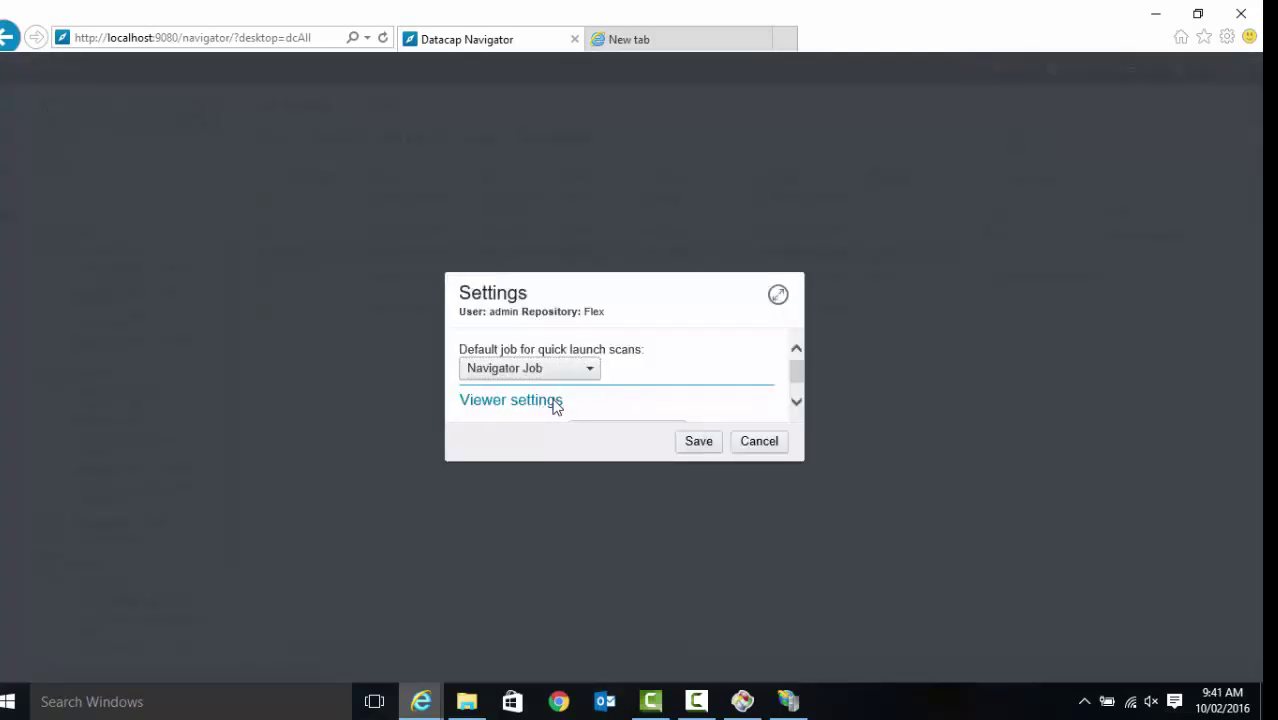
{"action": "left_click", "coordinate": [775, 446]}
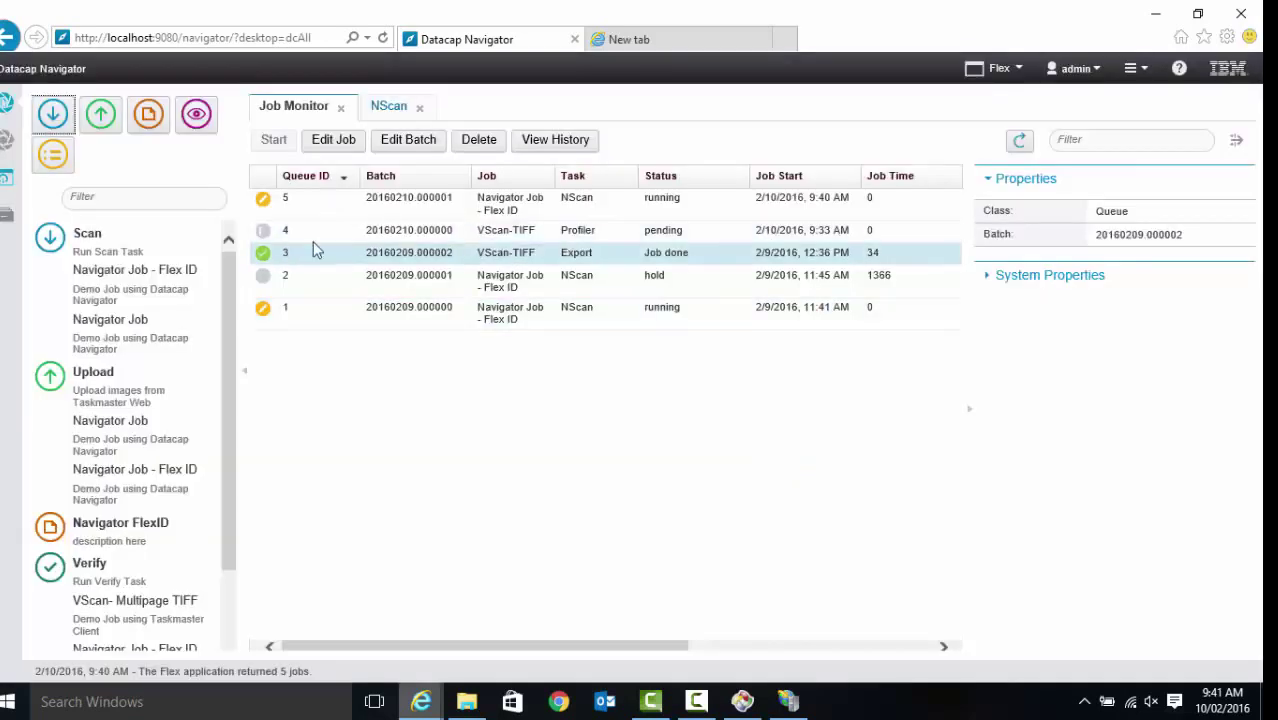
{"action": "left_click", "coordinate": [430, 254]}
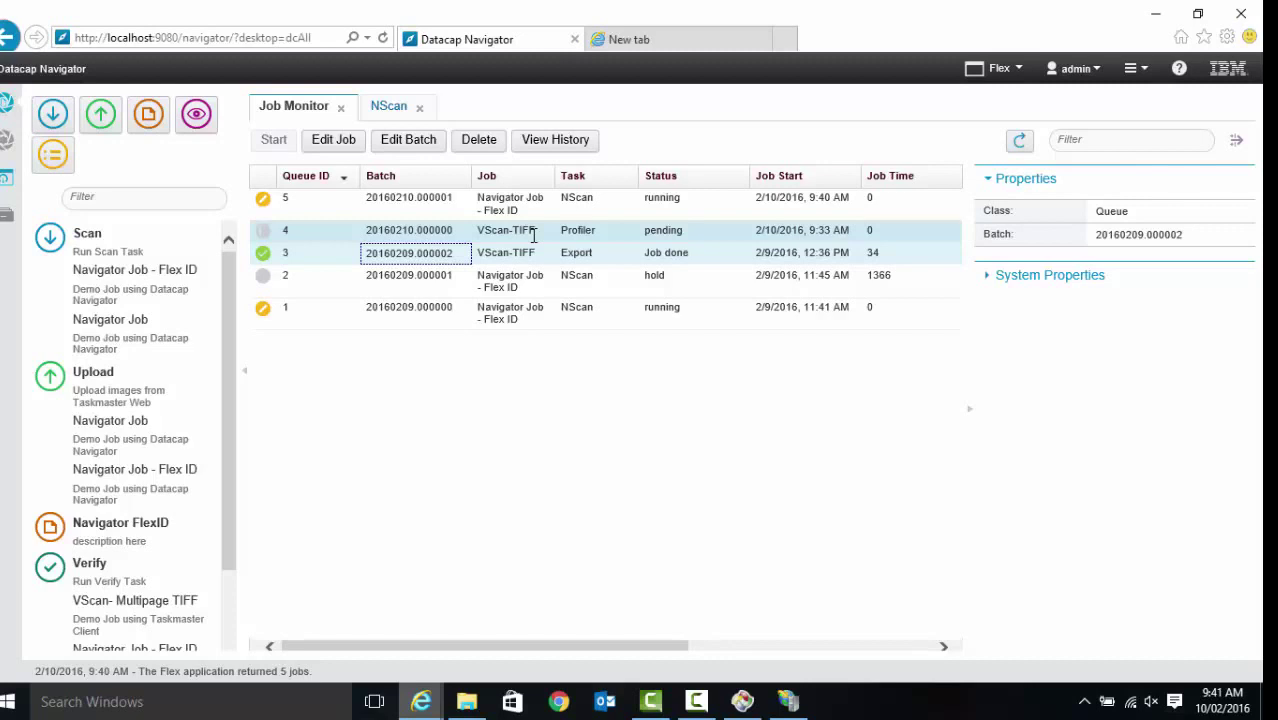
Visit the administration view, return to Job Monitor, then load the Datacap desktop via the URL
{"action": "left_click", "coordinate": [7, 148]}
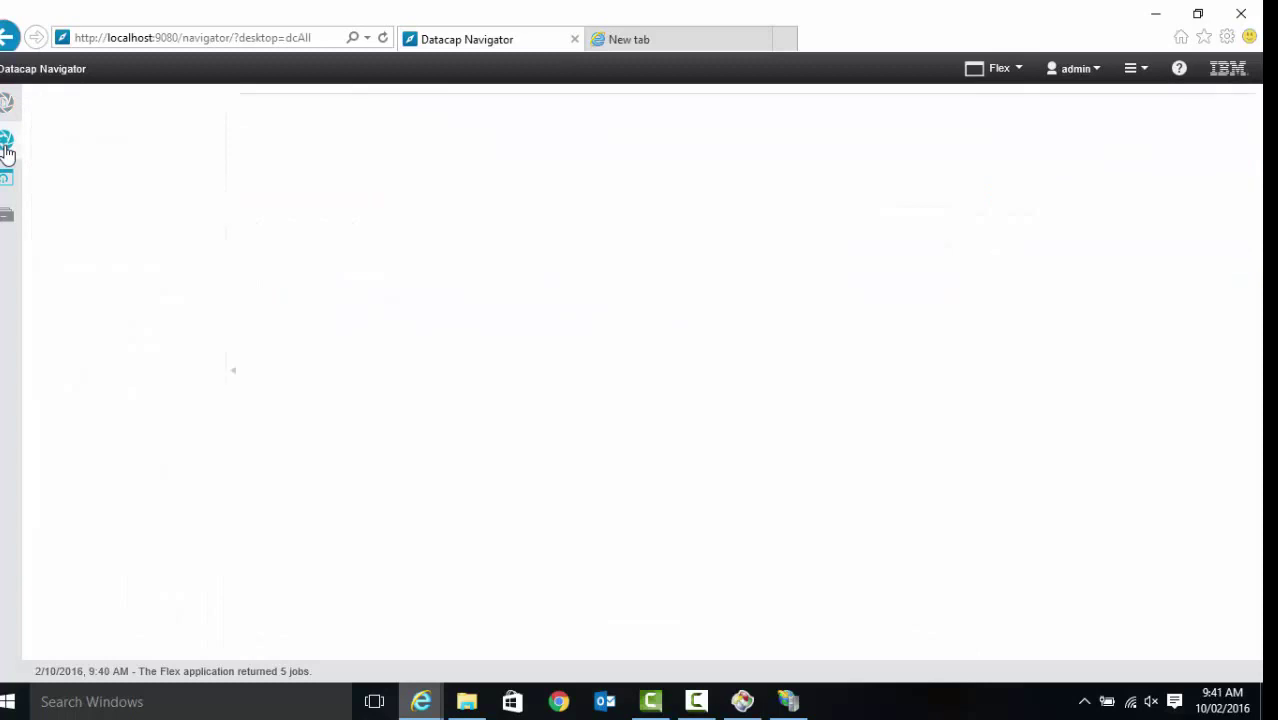
{"action": "left_click", "coordinate": [5, 106]}
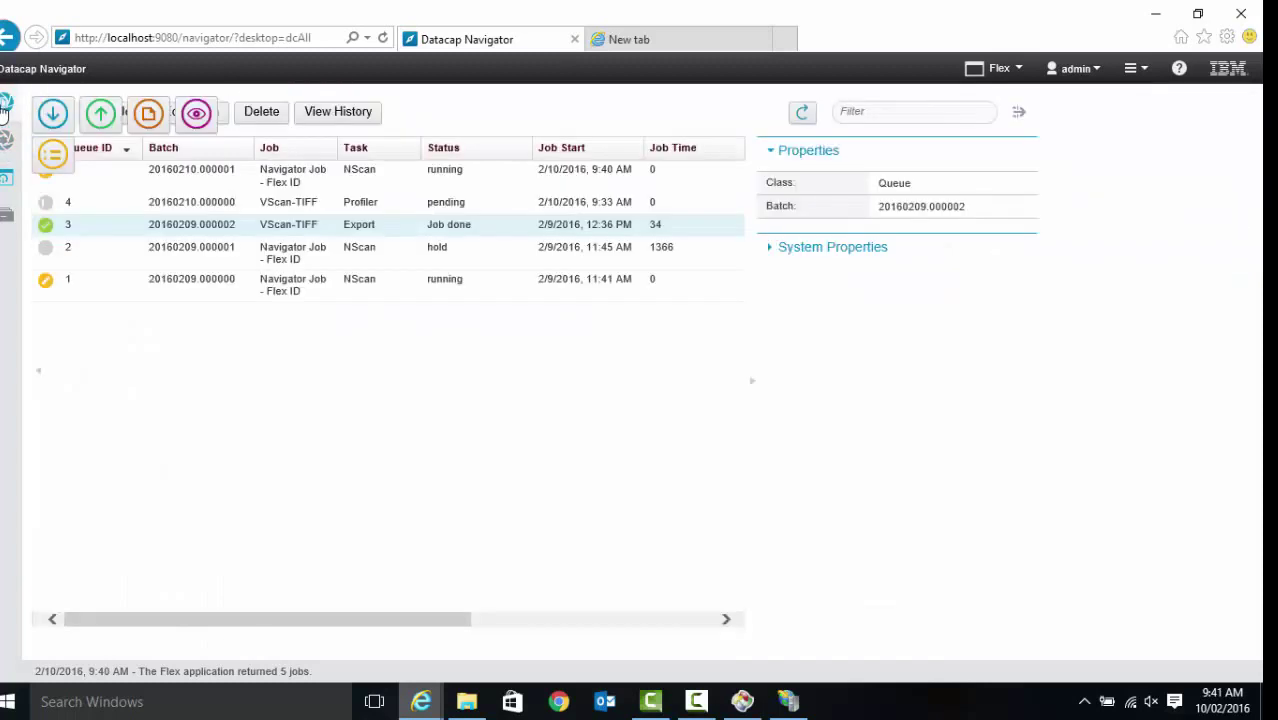
{"action": "double_click", "coordinate": [303, 37]}
{"action": "type", "text": "Datacap"}
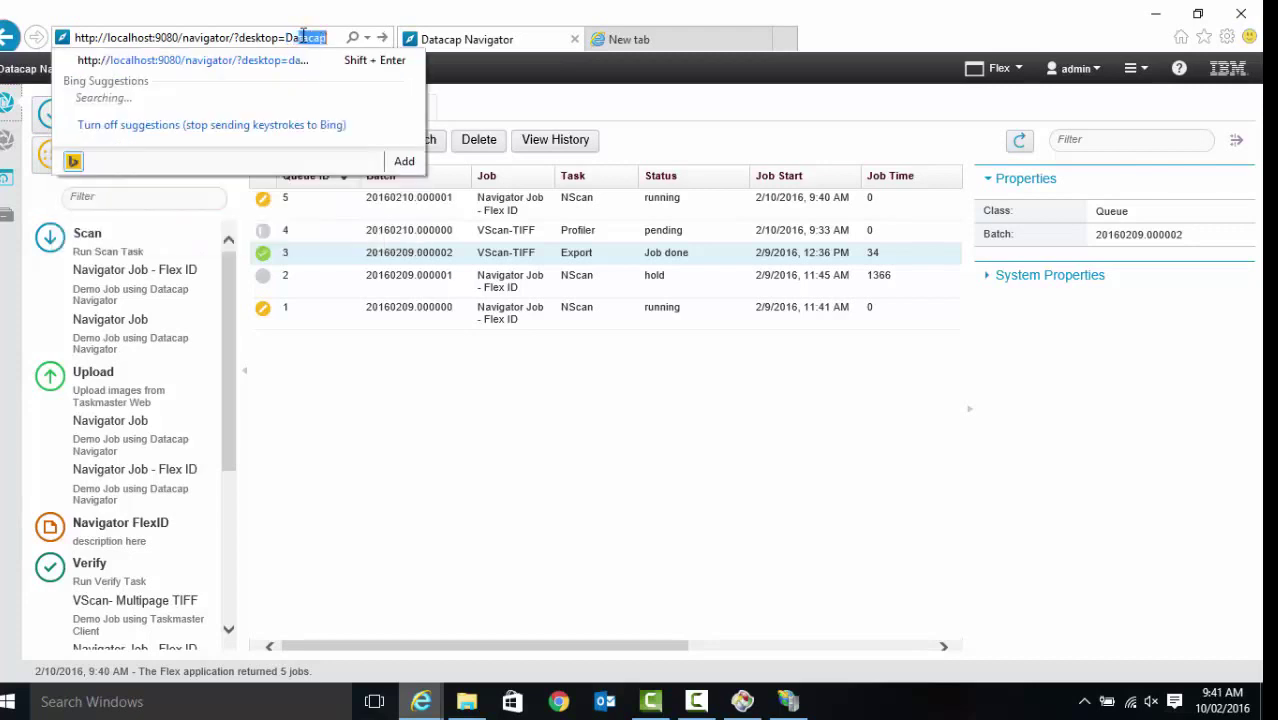
{"action": "key", "text": "Return"}
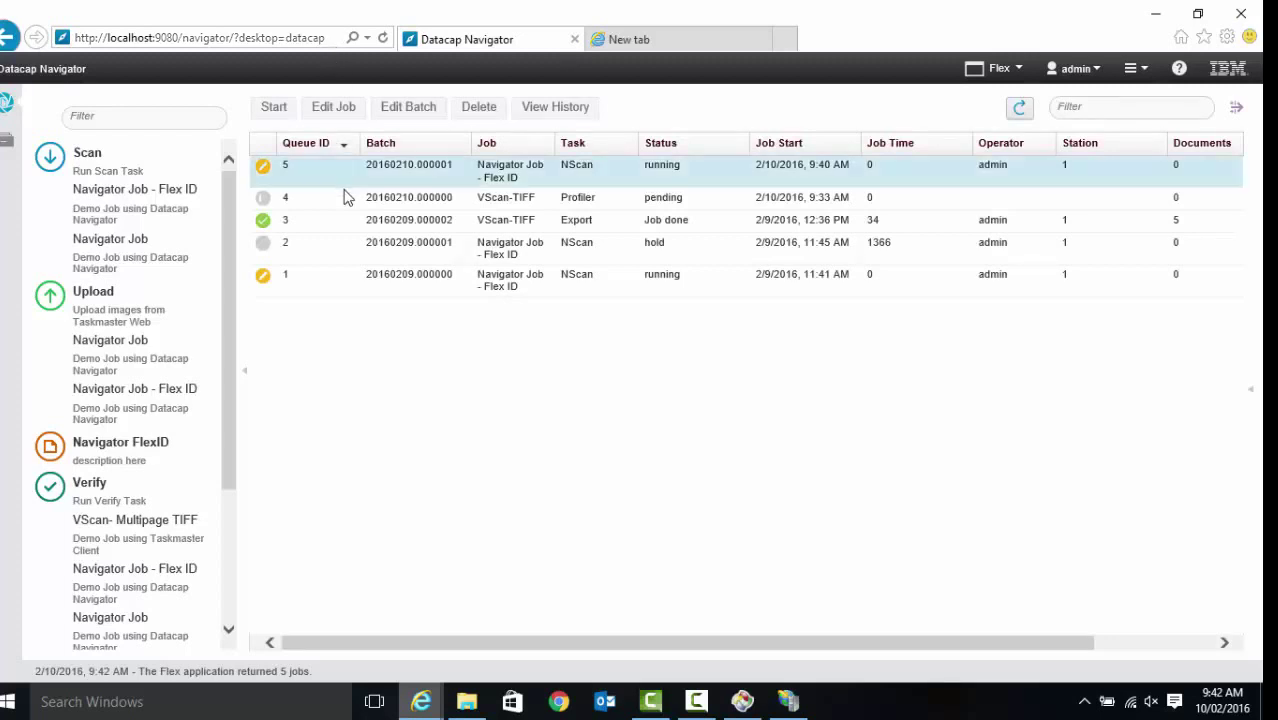
{"action": "scroll", "coordinate": [238, 300], "scroll_direction": "down", "scroll_amount": 3}
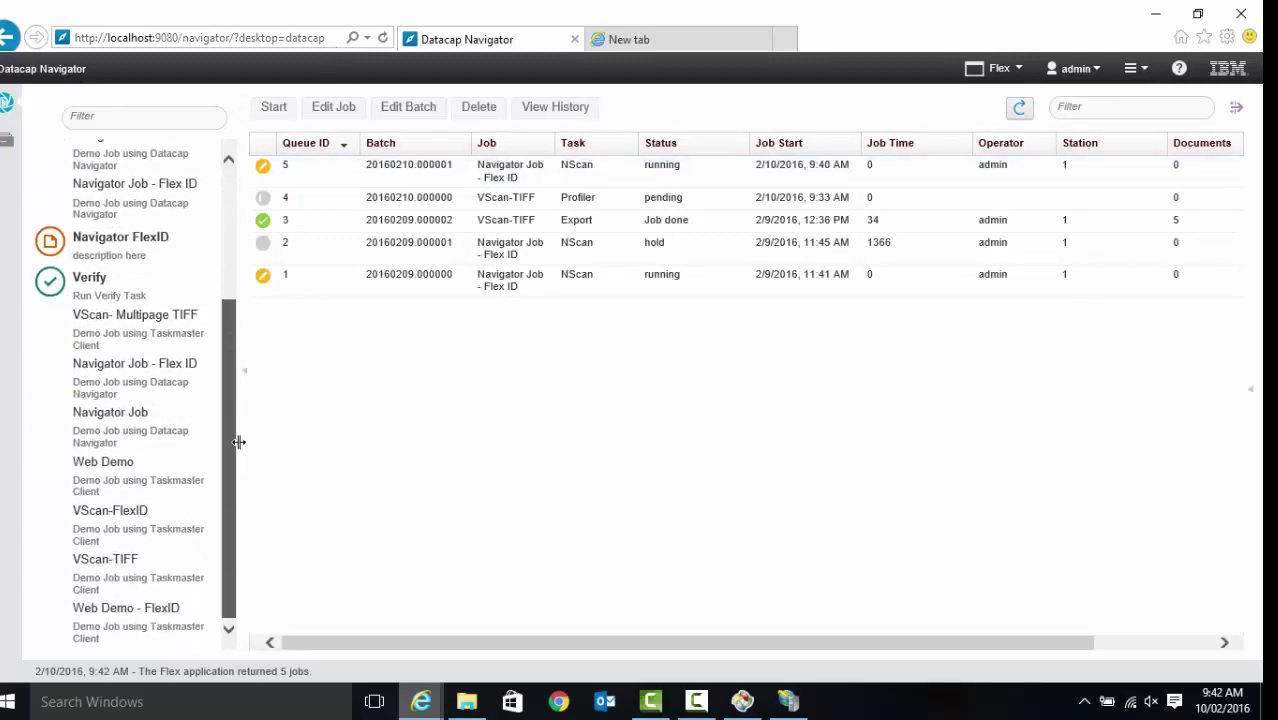
{"action": "scroll", "coordinate": [240, 290], "scroll_direction": "up", "scroll_amount": 3}
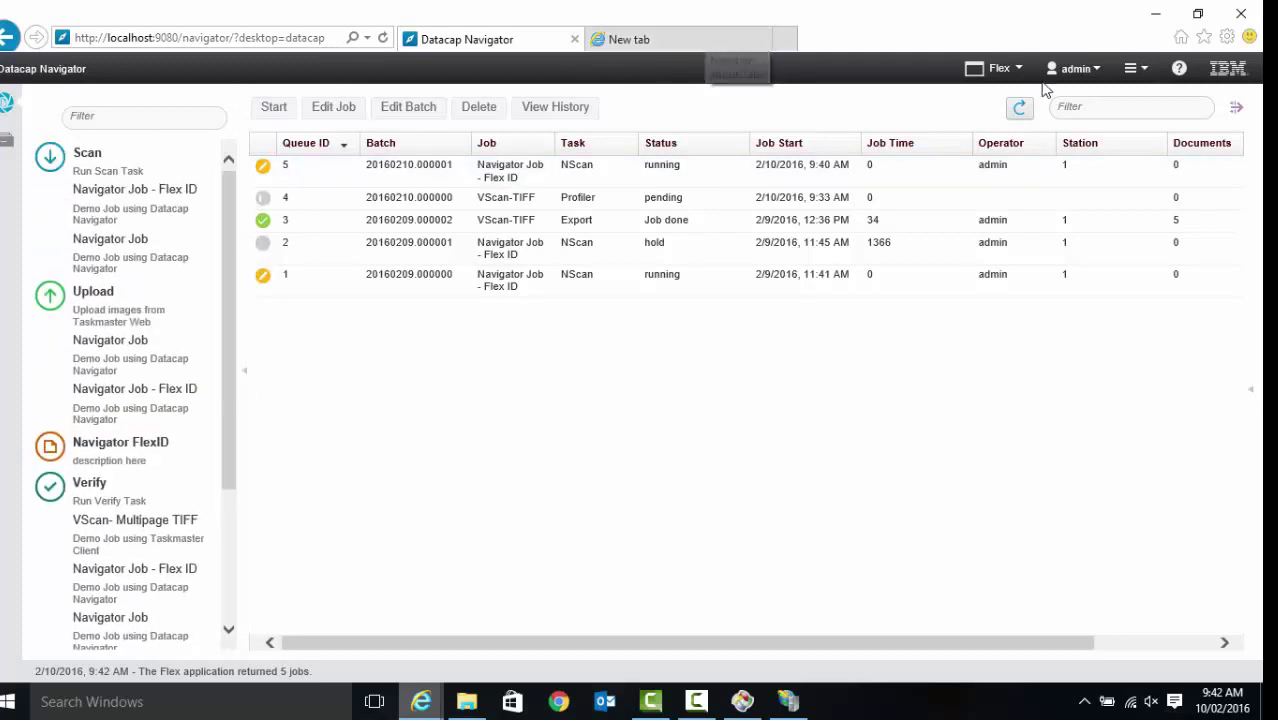
Switch to the AIIC application, log in with the administrator credentials, and dismiss the task settings error
{"action": "left_click", "coordinate": [1014, 70]}
{"action": "left_click", "coordinate": [987, 113]}
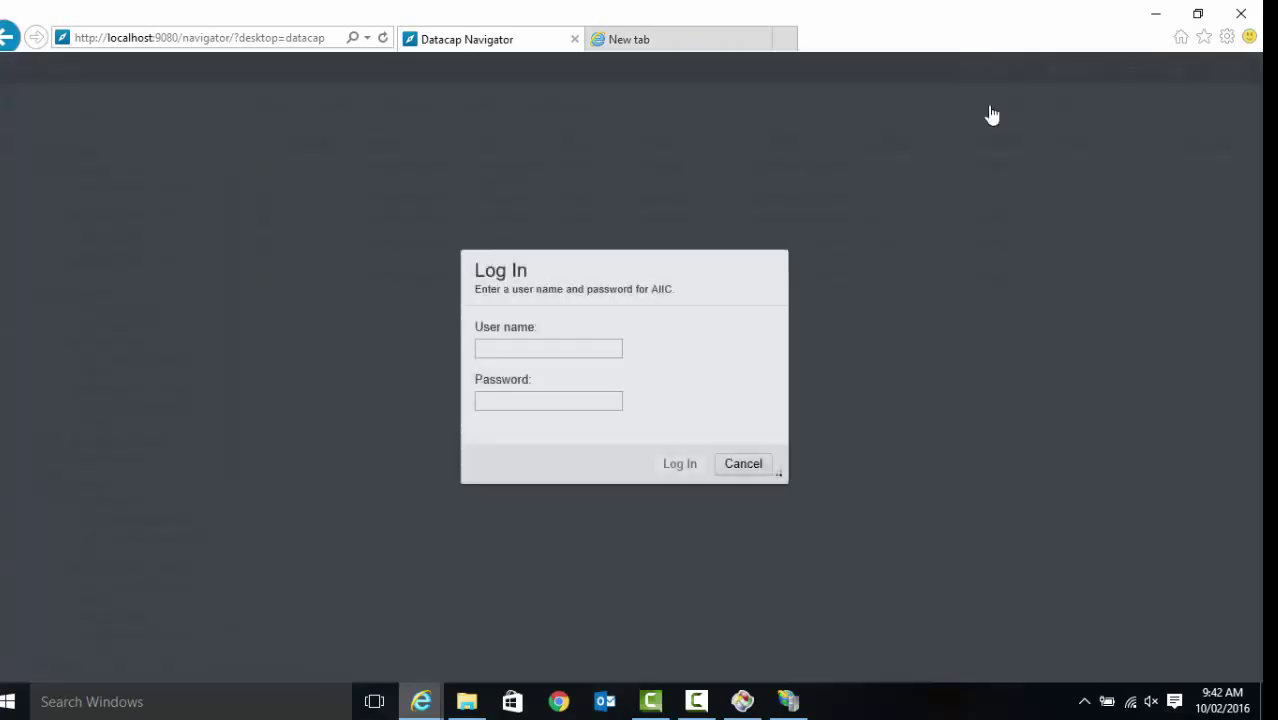
{"action": "type", "text": "admin"}
{"action": "key", "text": "Tab"}
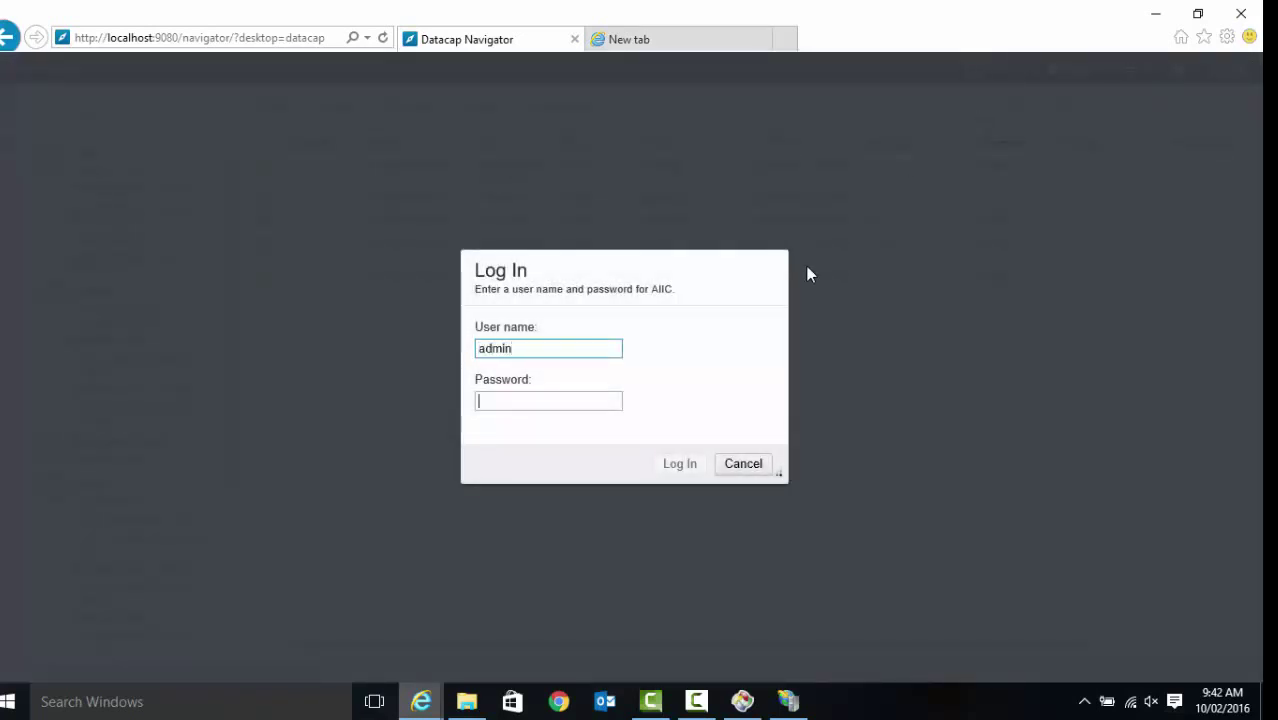
{"action": "type", "text": "admin"}
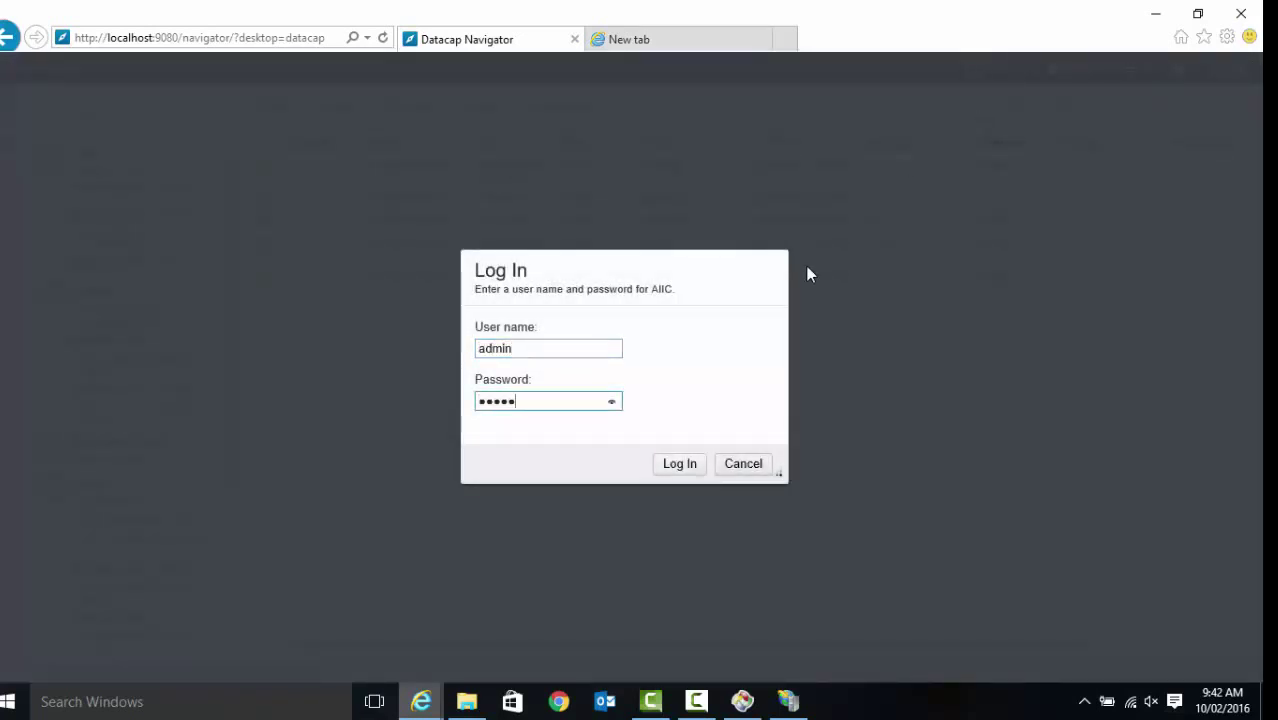
{"action": "key", "text": "Return"}
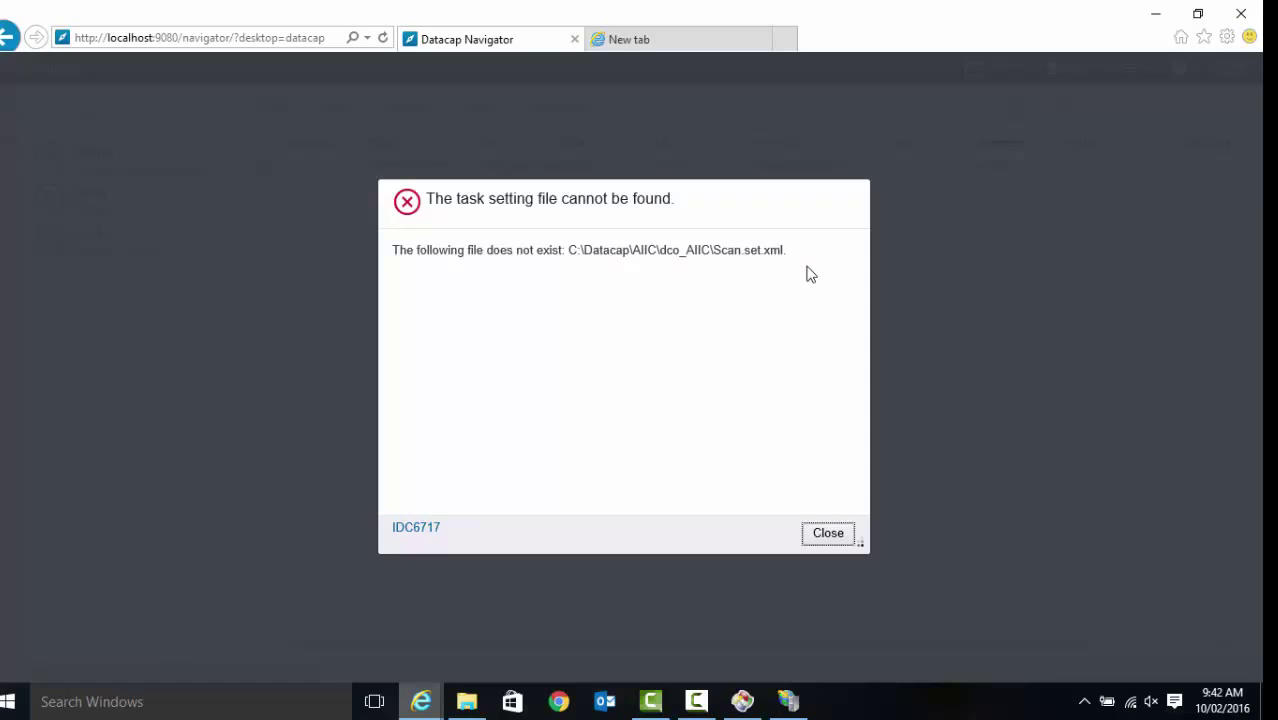
{"action": "left_click", "coordinate": [834, 534]}
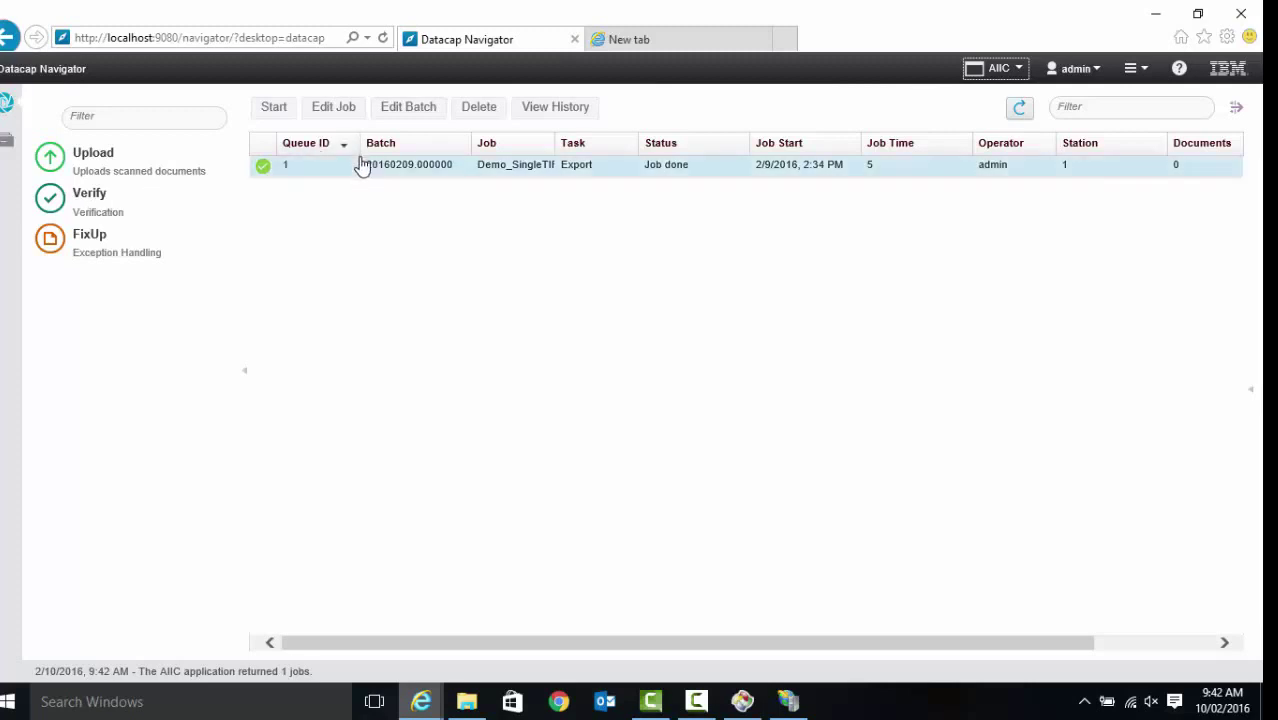
Log out of the web client and switch to the blank new tab
{"action": "left_click", "coordinate": [1091, 74]}
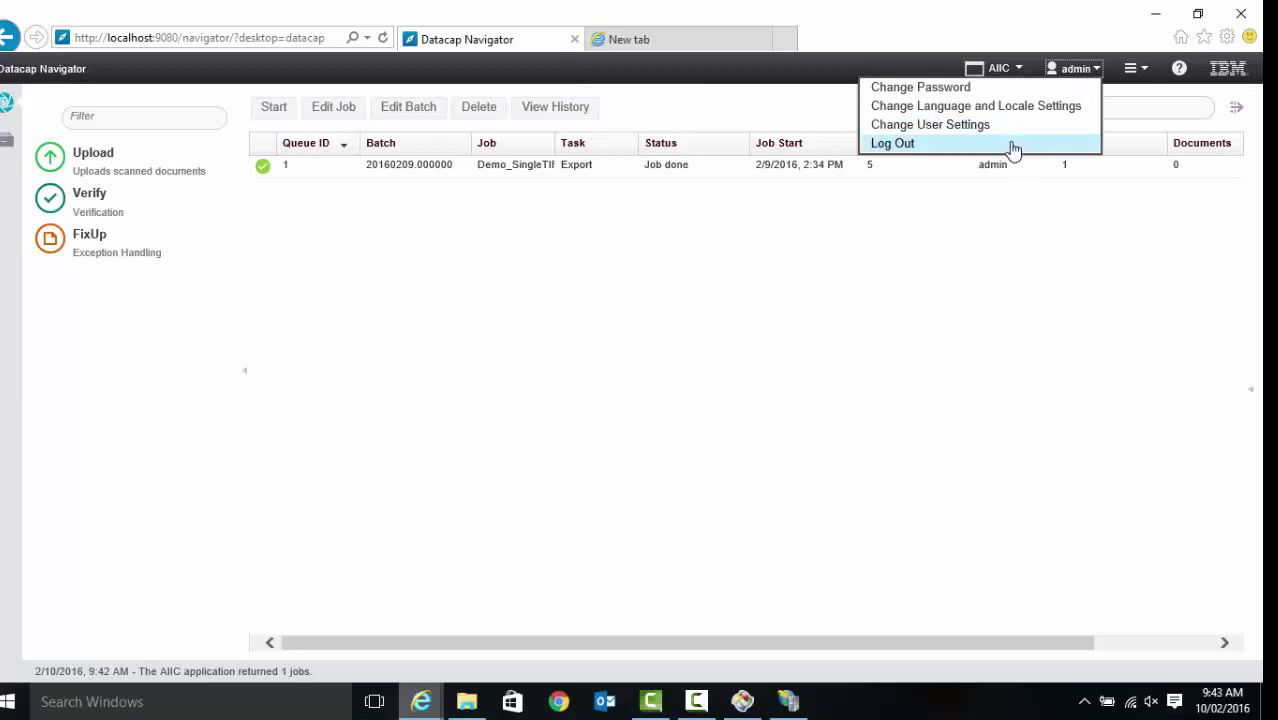
{"action": "left_click", "coordinate": [1012, 147]}
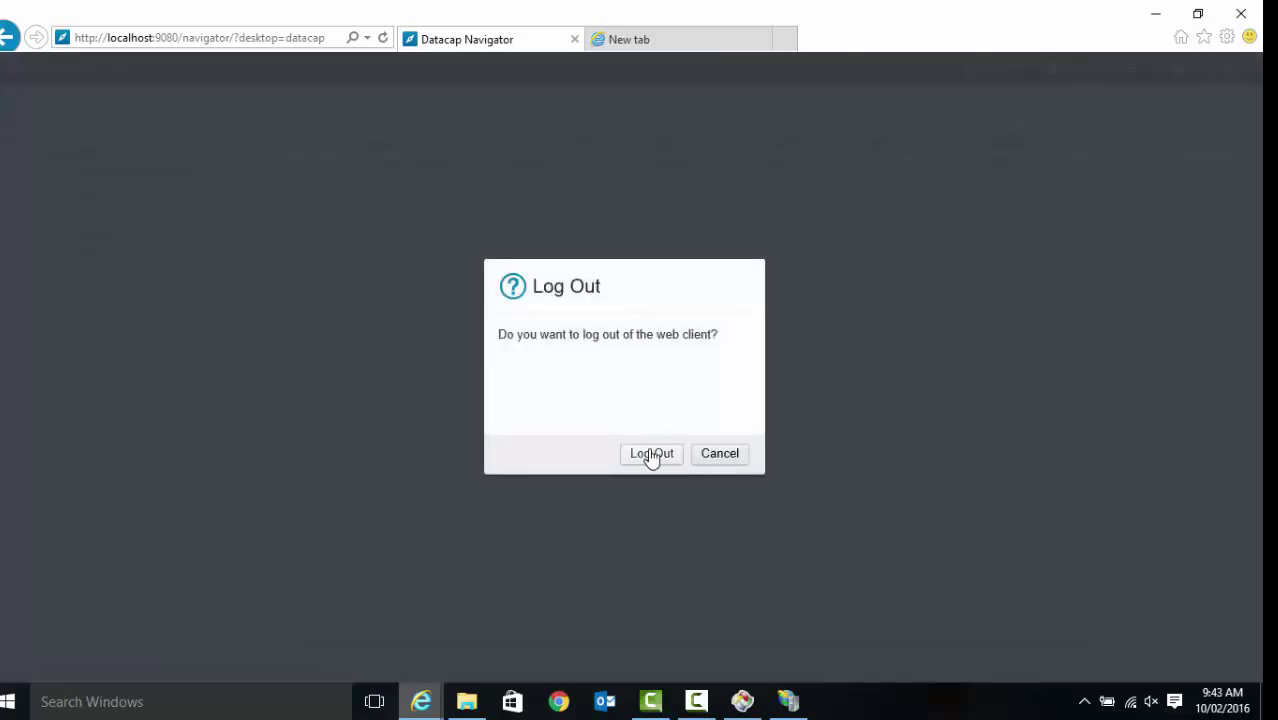
{"action": "left_click", "coordinate": [651, 453]}
{"action": "left_click", "coordinate": [629, 52]}
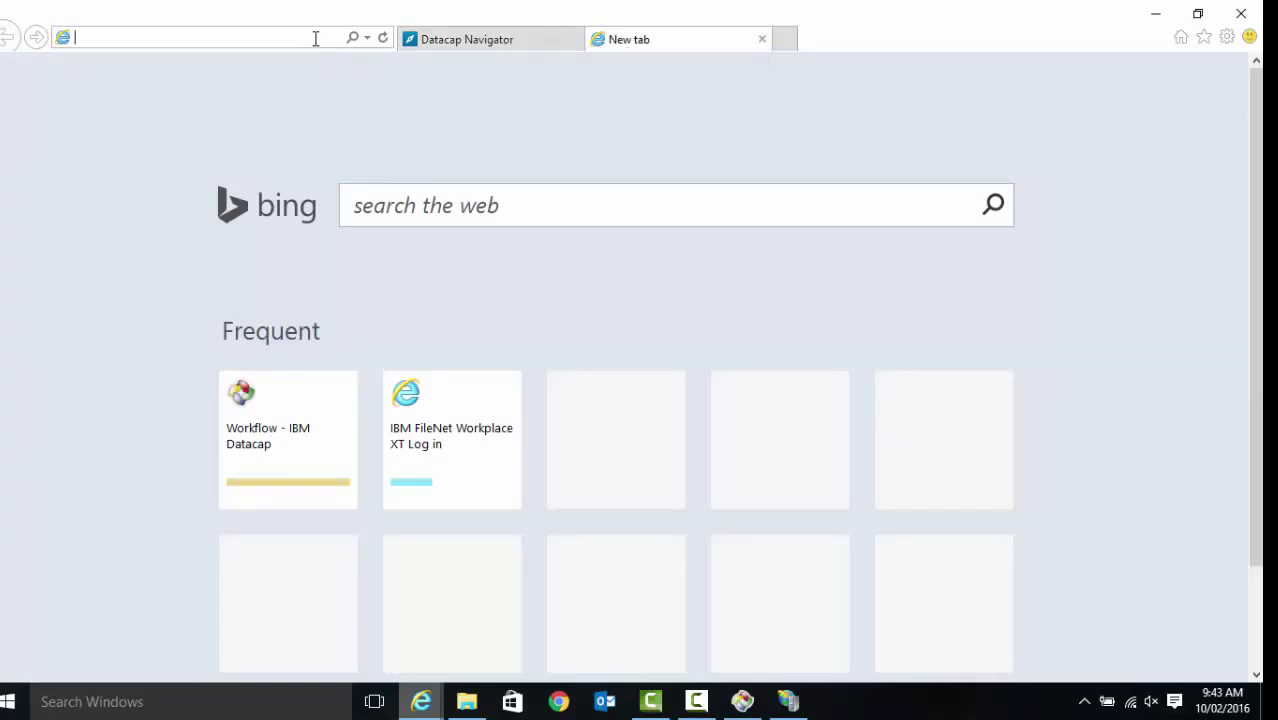
{"action": "type", "text": "localhost:9080/"}
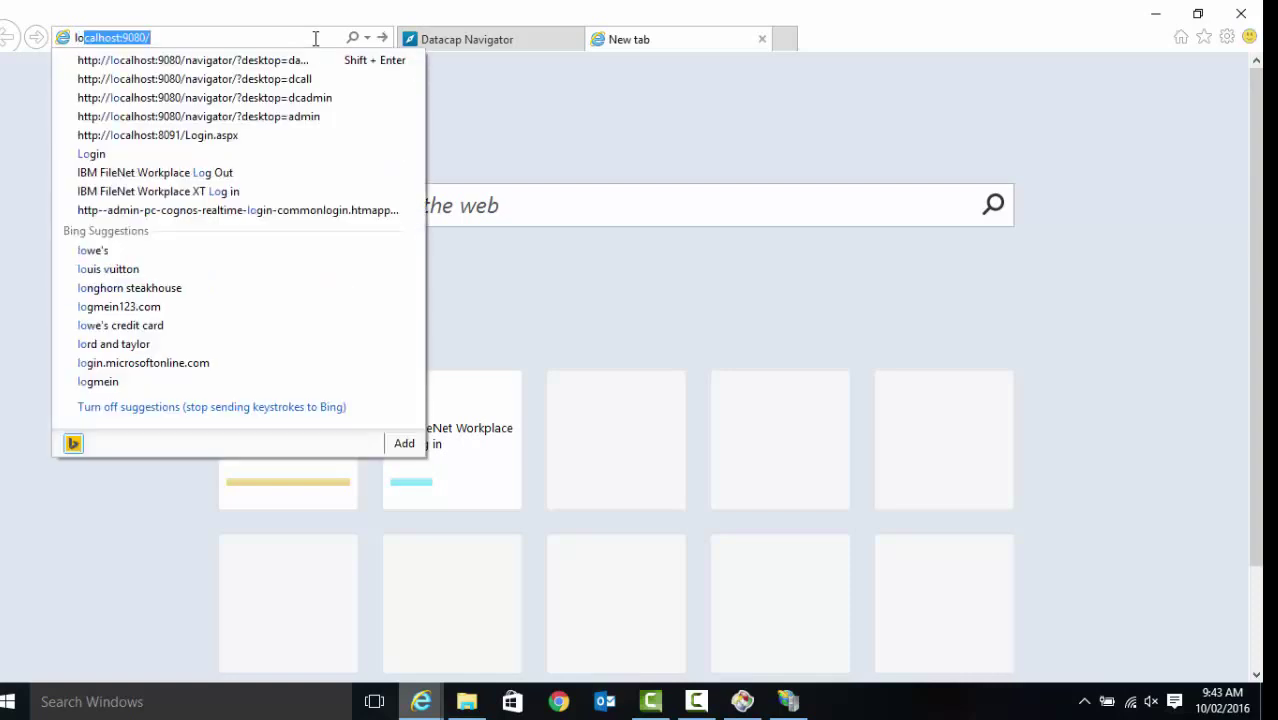
{"action": "key", "text": "Down"}
{"action": "key", "text": "BackSpace"}
{"action": "key", "text": "BackSpace"}
{"action": "key", "text": "BackSpace"}
{"action": "key", "text": "BackSpace"}
{"action": "key", "text": "BackSpace"}
{"action": "key", "text": "BackSpace"}
{"action": "key", "text": "BackSpace"}
{"action": "key", "text": "BackSpace"}
{"action": "key", "text": "BackSpace"}
{"action": "key", "text": "BackSpace"}
{"action": "key", "text": "BackSpace"}
{"action": "key", "text": "BackSpace"}
{"action": "key", "text": "BackSpace"}
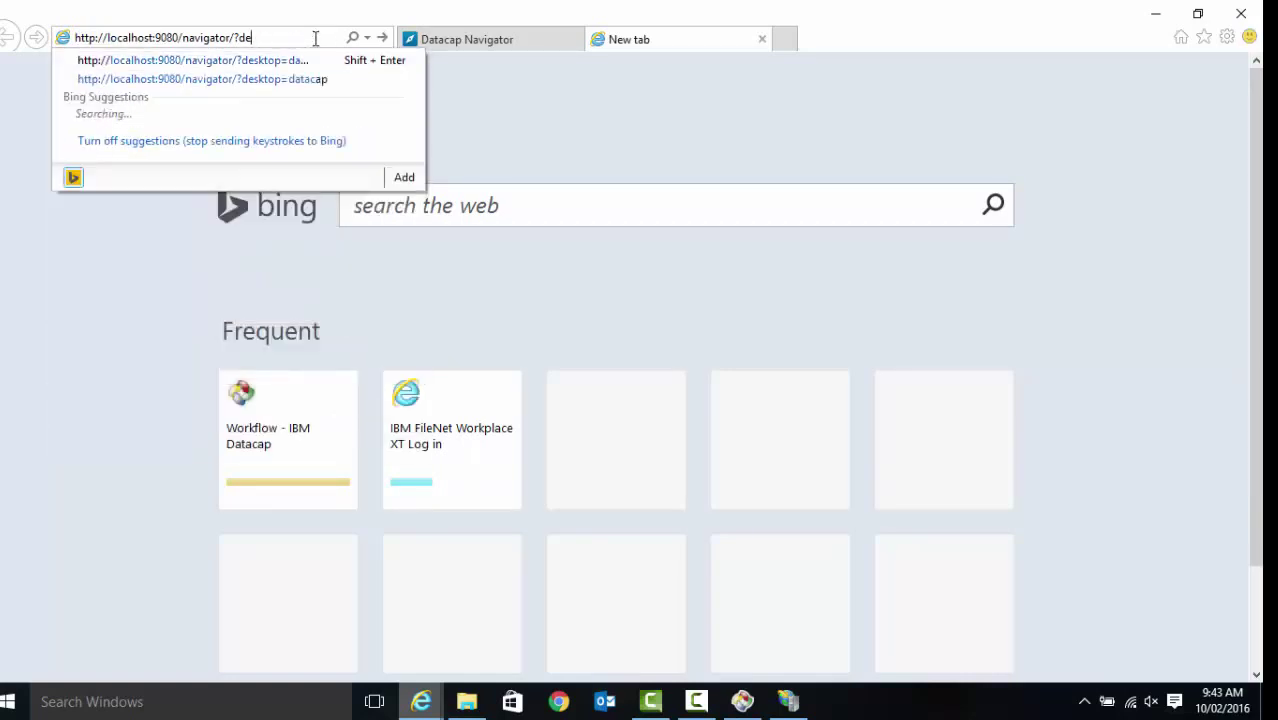
{"action": "key", "text": "BackSpace"}
{"action": "key", "text": "BackSpace"}
{"action": "key", "text": "BackSpace"}
{"action": "key", "text": "BackSpace"}
{"action": "key", "text": "BackSpace"}
{"action": "key", "text": "BackSpace"}
{"action": "key", "text": "BackSpace"}
{"action": "key", "text": "BackSpace"}
{"action": "key", "text": "BackSpace"}
{"action": "key", "text": "BackSpace"}
{"action": "key", "text": "BackSpace"}
{"action": "key", "text": "BackSpace"}
{"action": "key", "text": "BackSpace"}
{"action": "key", "text": "BackSpace"}
{"action": "key", "text": "BackSpace"}
{"action": "key", "text": "BackSpace"}
{"action": "key", "text": "BackSpace"}
{"action": "key", "text": "BackSpace"}
{"action": "key", "text": "BackSpace"}
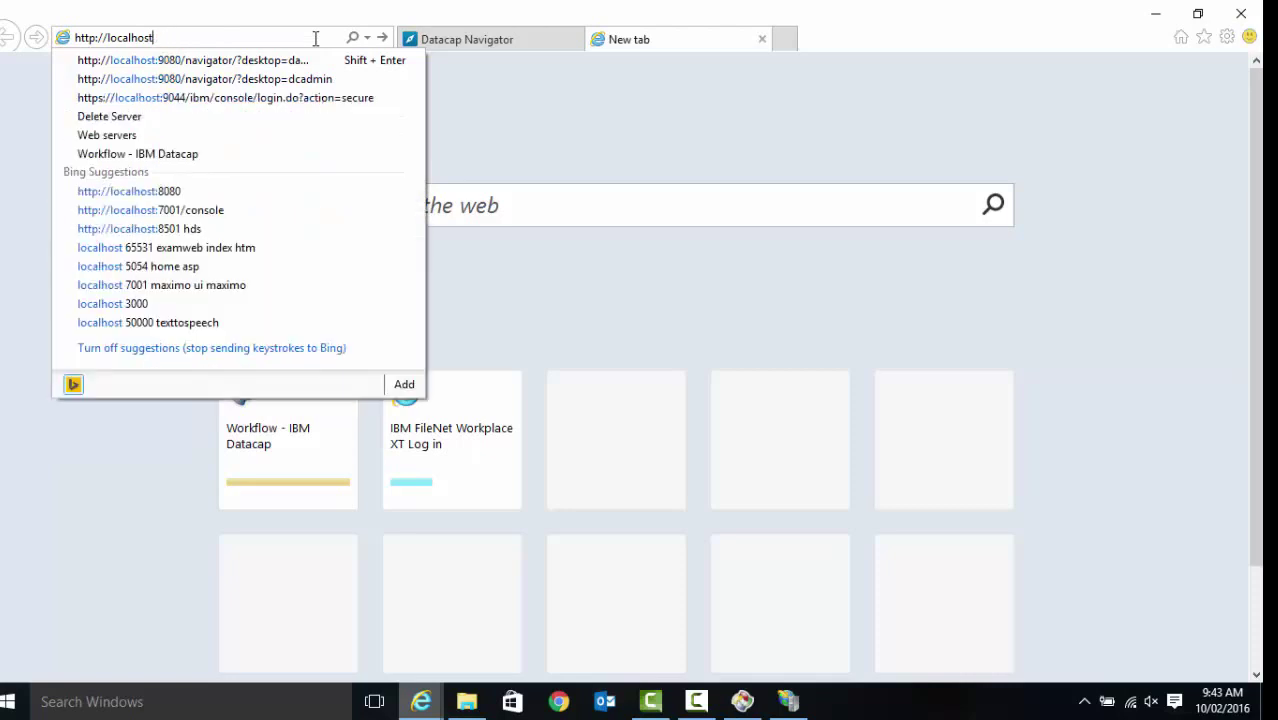
{"action": "key", "text": "Return"}
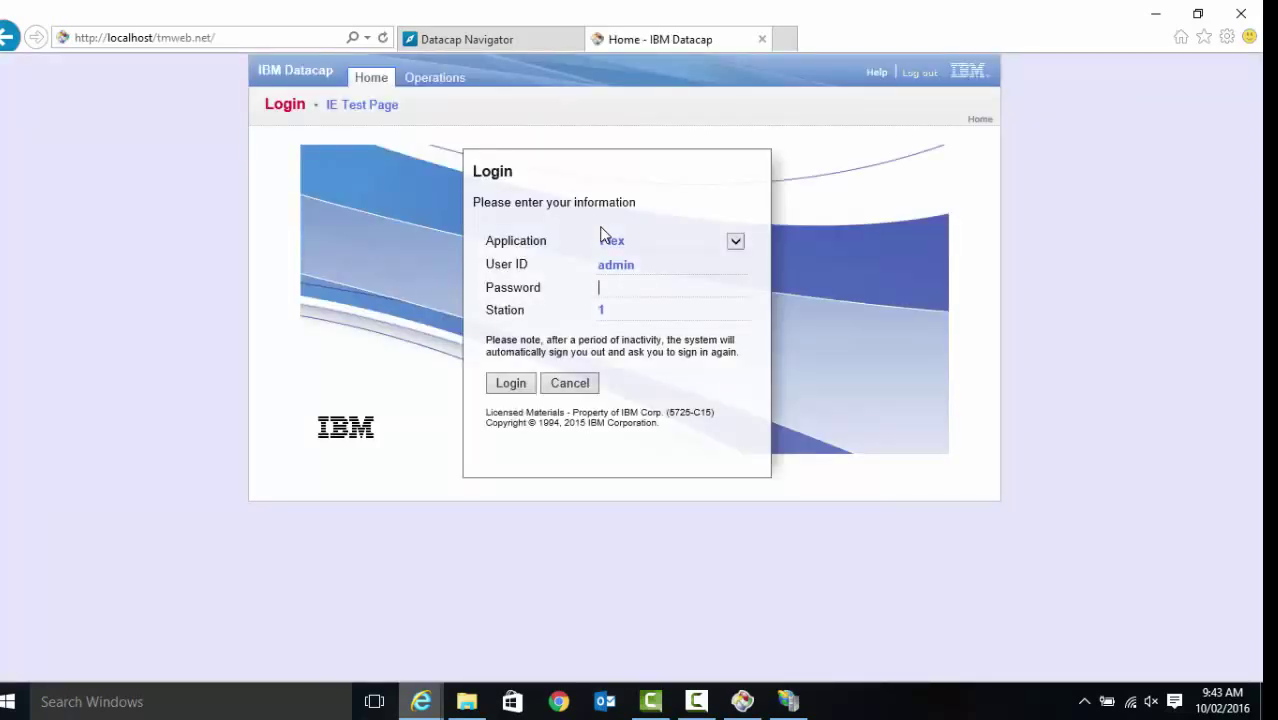
Sign in to Taskmaster Web, view the Administrator workflow list, then open a blank tab
{"action": "type", "text": "admin"}
{"action": "left_click", "coordinate": [511, 387]}
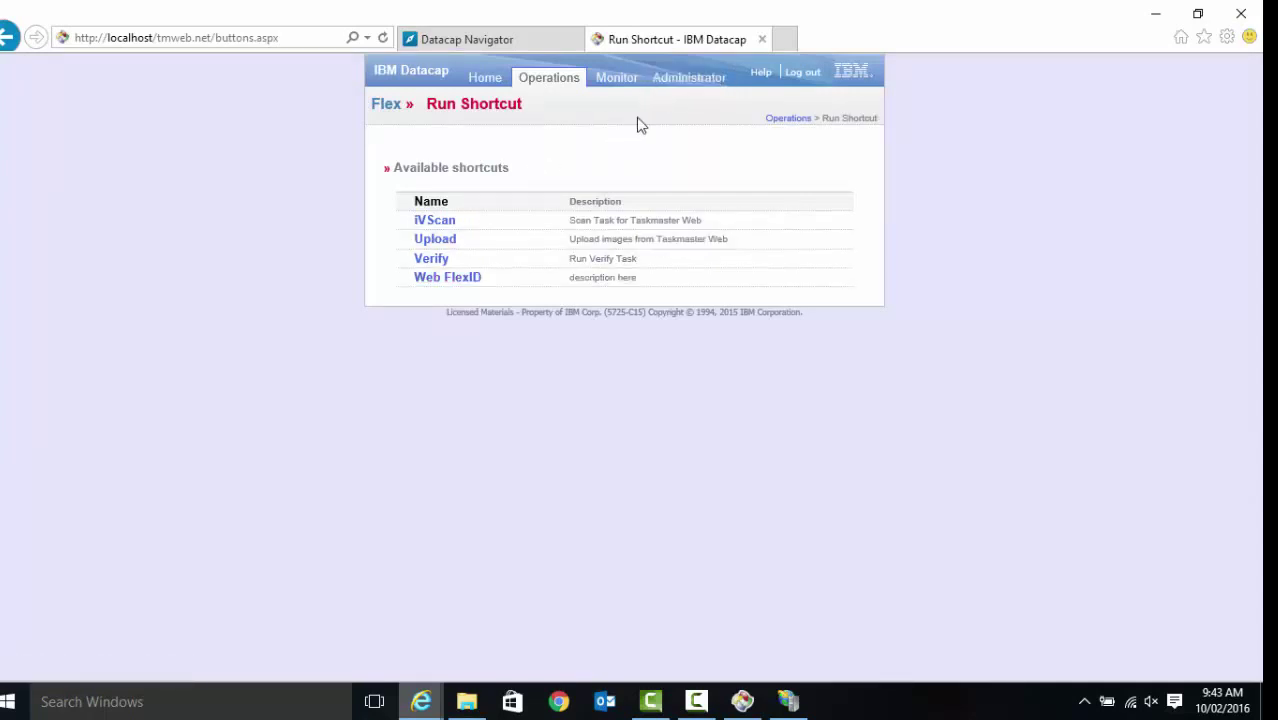
{"action": "left_click", "coordinate": [690, 79]}
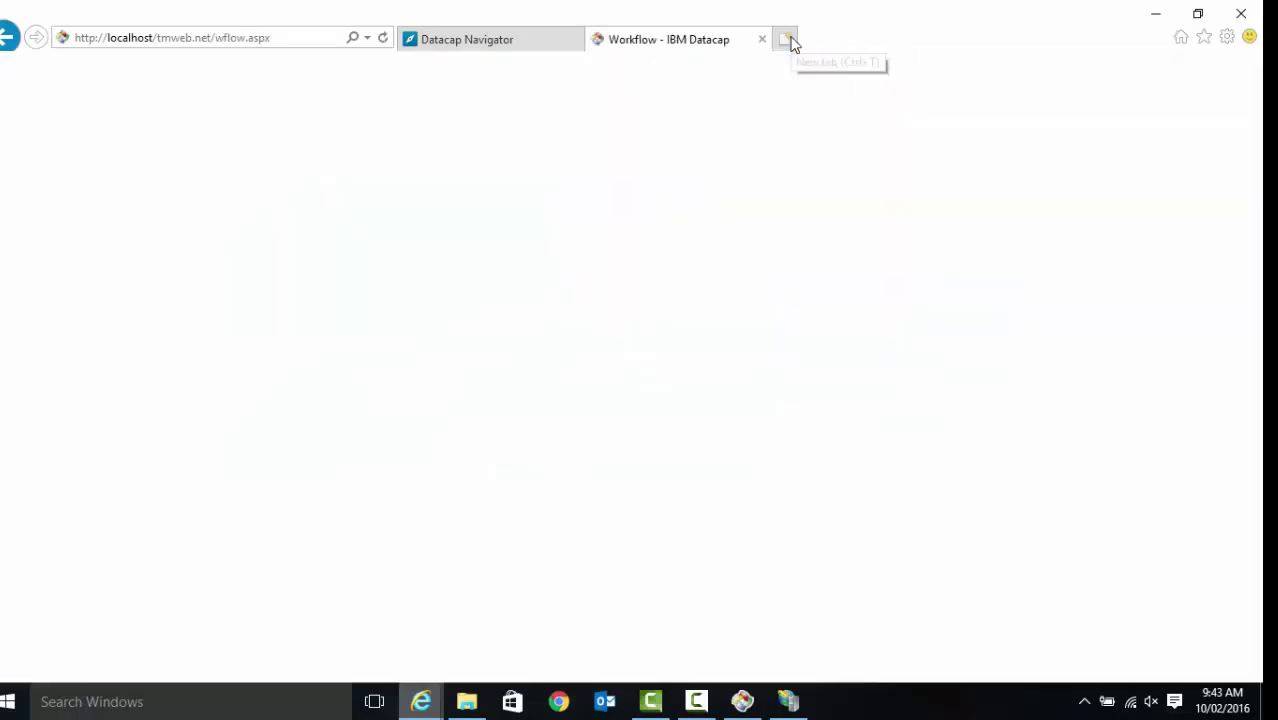
{"action": "left_click", "coordinate": [787, 39]}
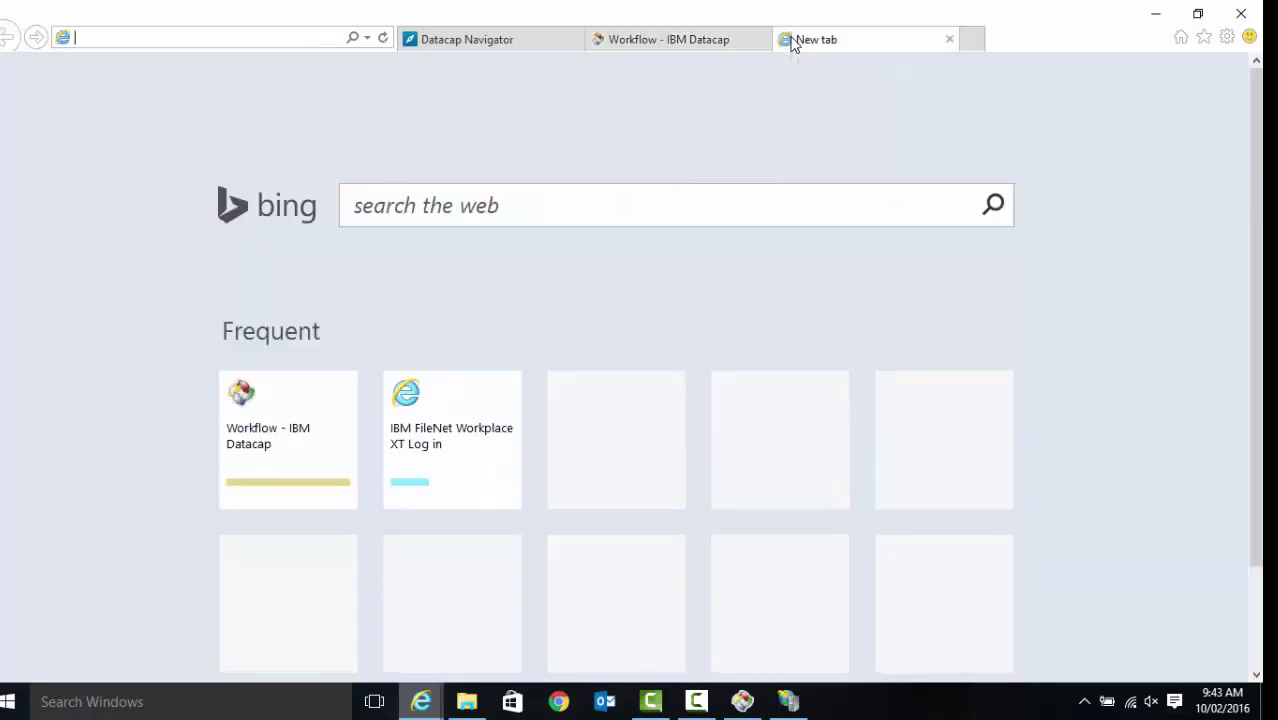
Load the ServicewTM.svc help page at localhost:8090, then enter the same address in a new tab
{"action": "type", "text": "lo"}
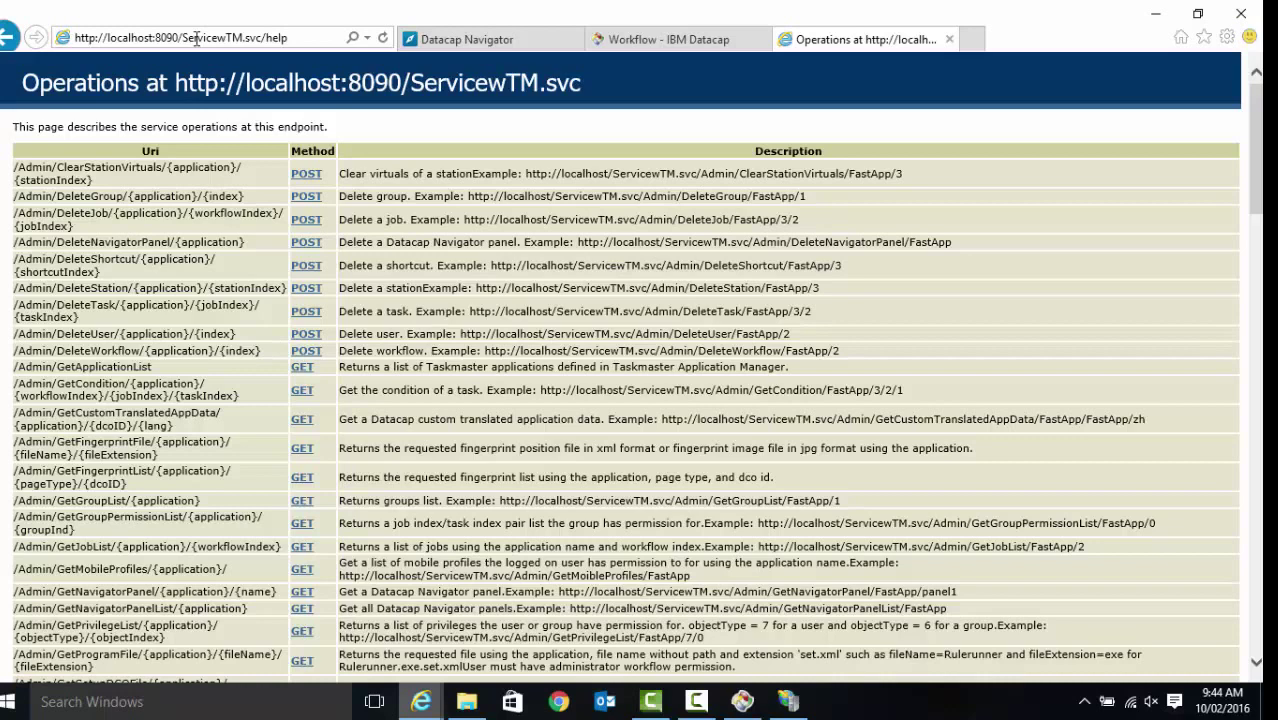
{"action": "left_click", "coordinate": [975, 39]}
{"action": "type", "text": "lo"}
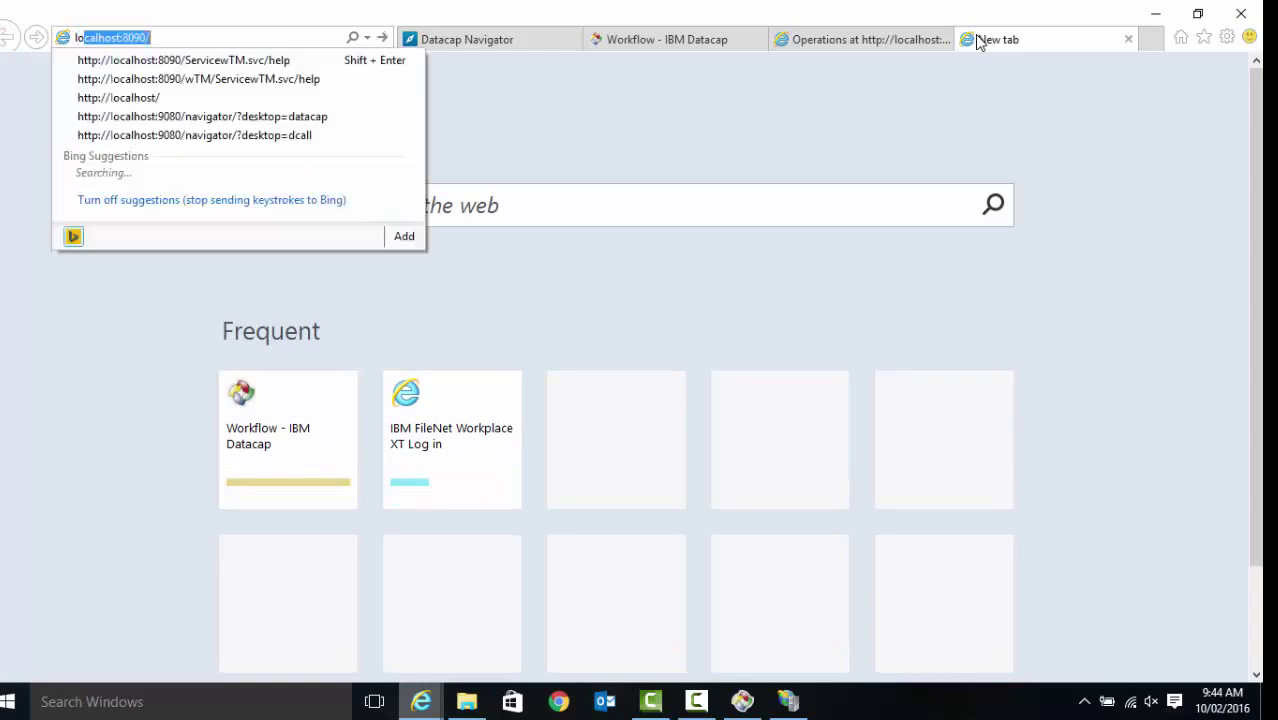
{"action": "key", "text": "Down"}
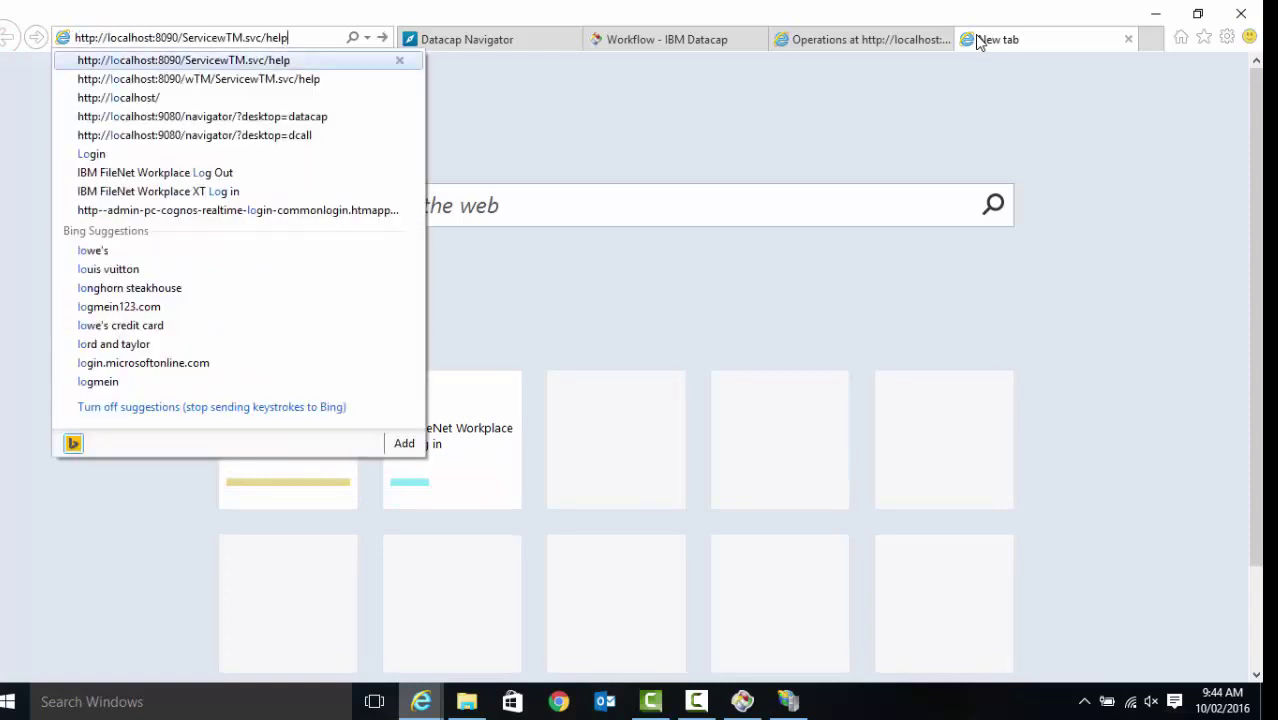